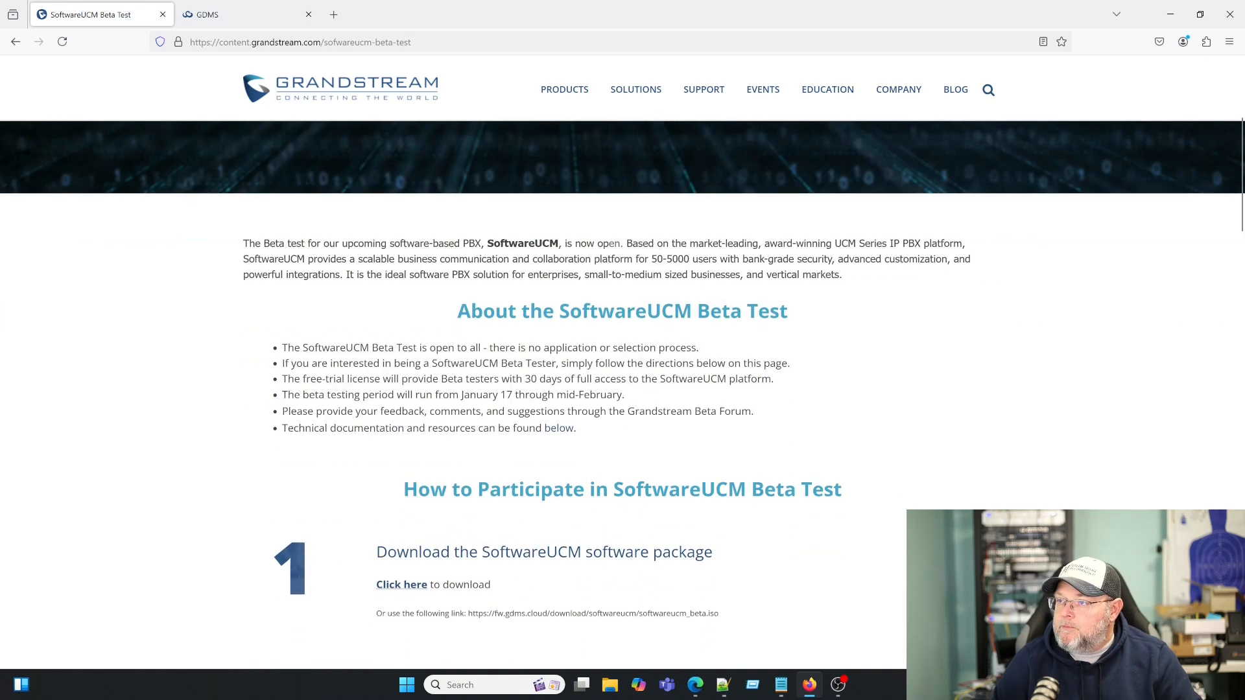
scroll(531, 357, "down", 1)
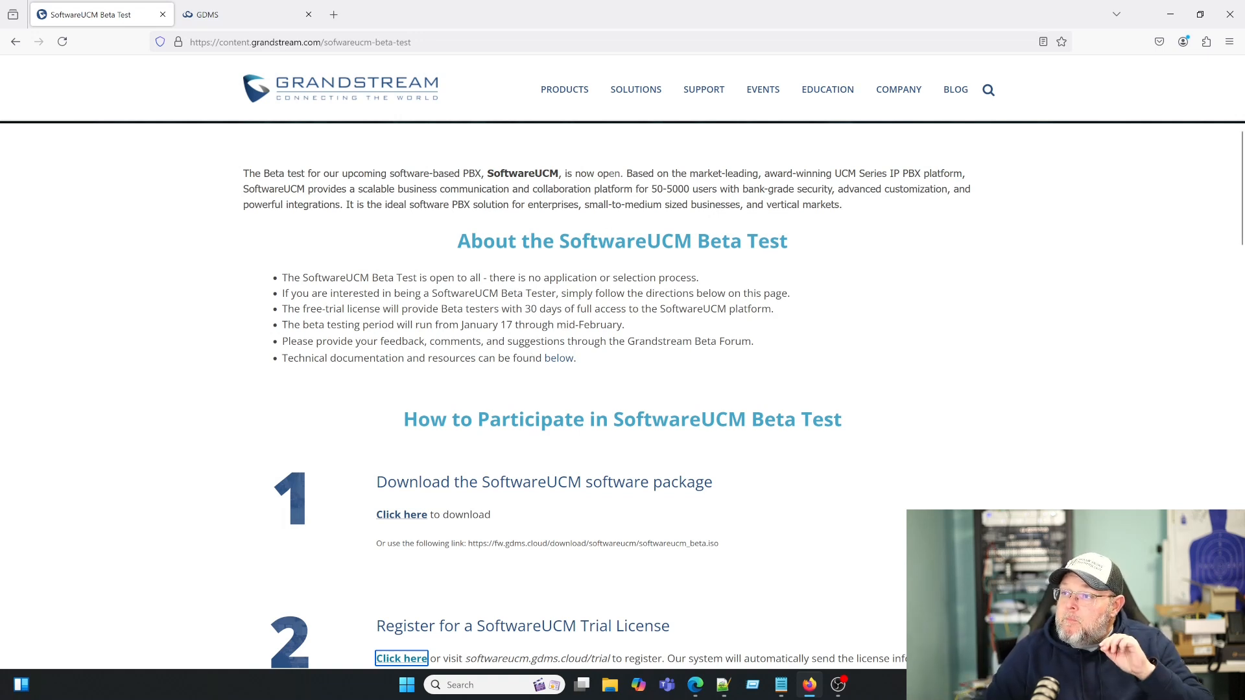
left_click_drag(281, 278, 697, 278)
left_click(669, 371)
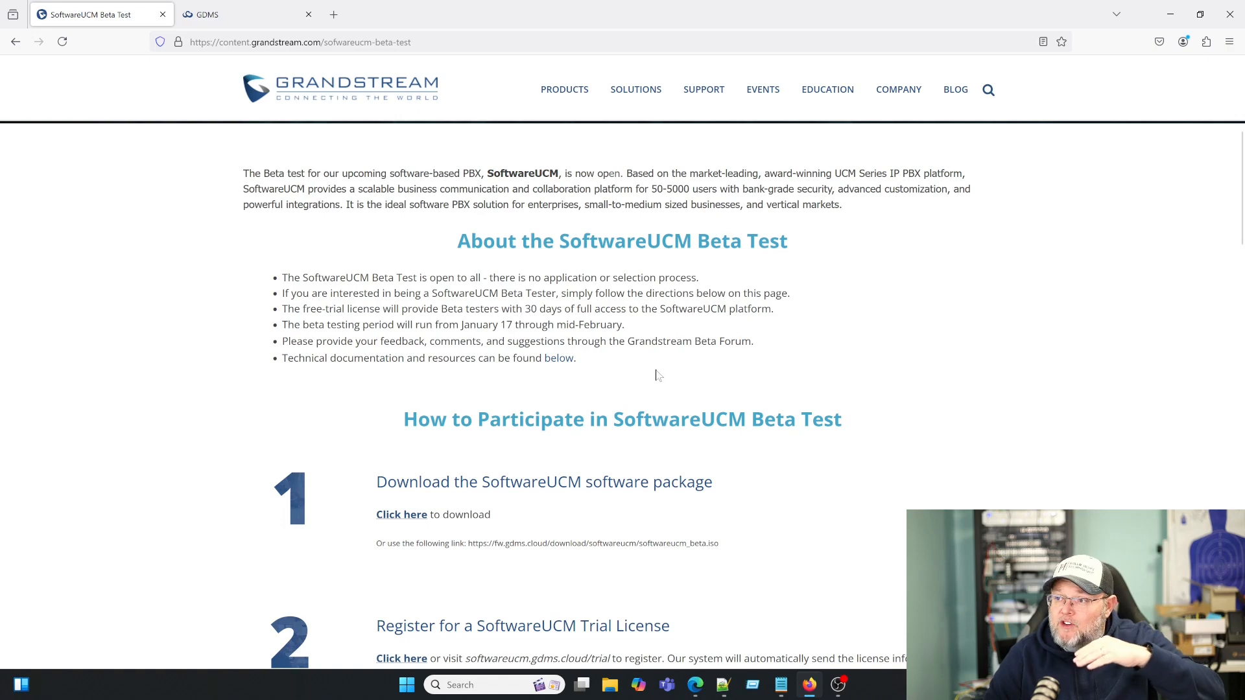
scroll(655, 375, "down", 3)
scroll(654, 374, "down", 4)
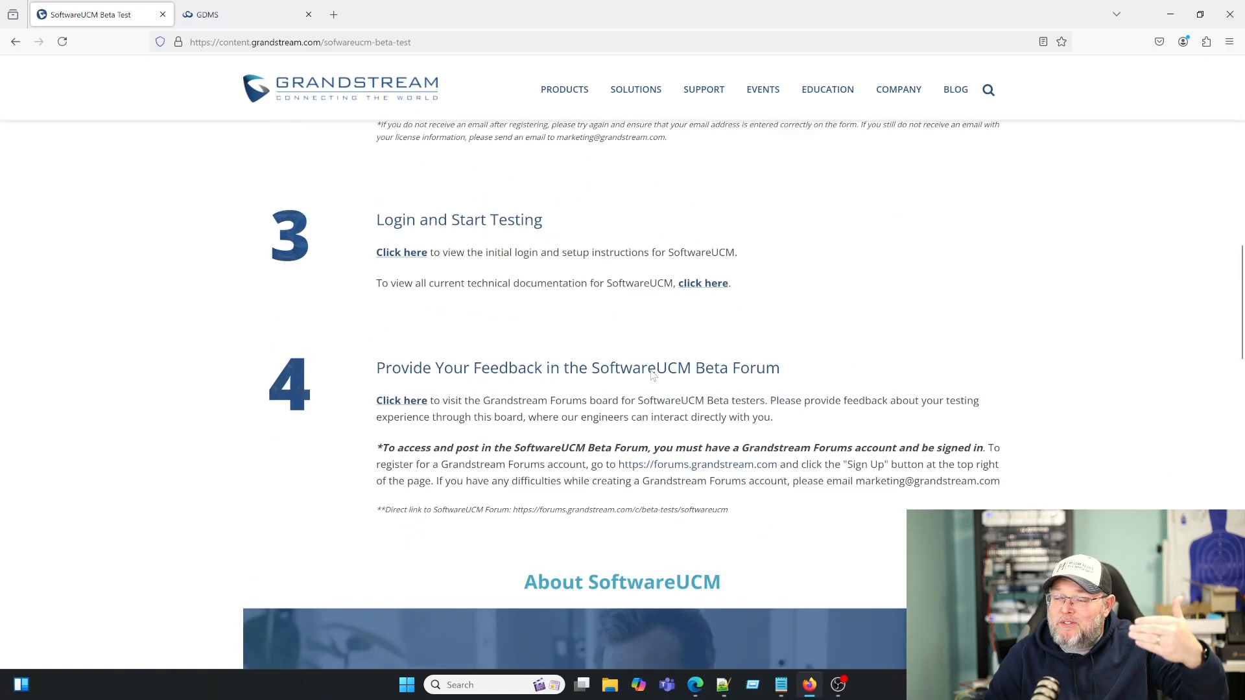
scroll(654, 375, "up", 3)
scroll(652, 375, "up", 4)
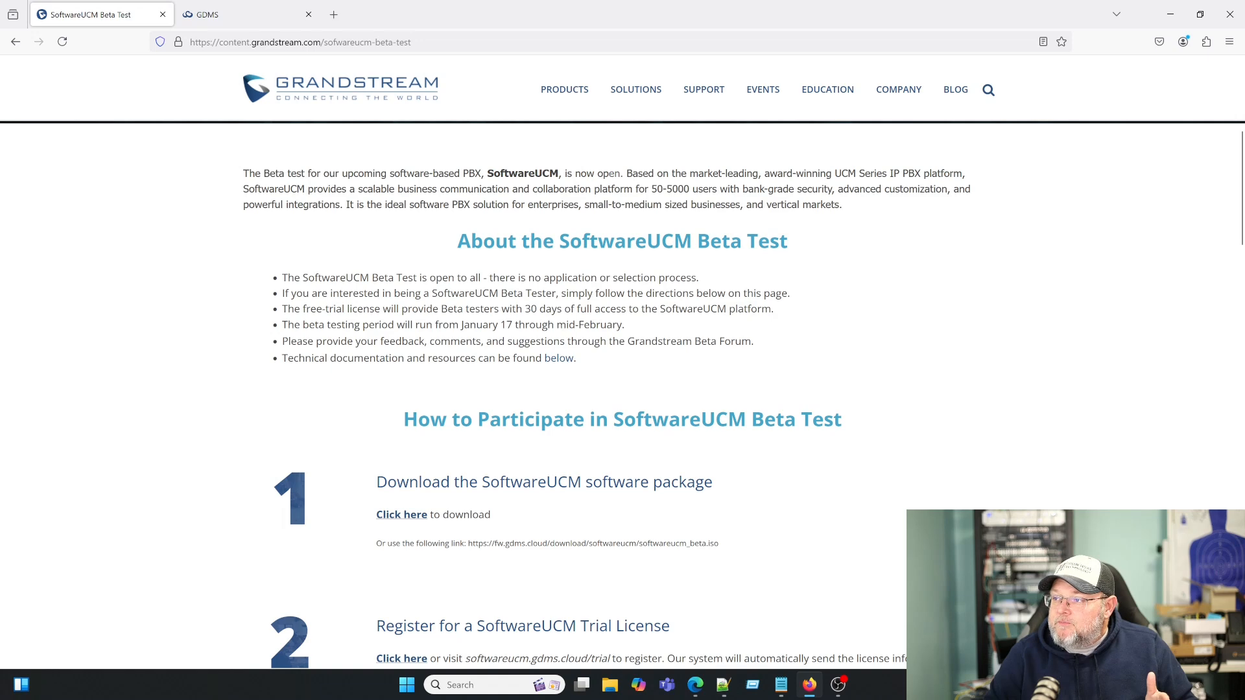
scroll(415, 227, "down", 4)
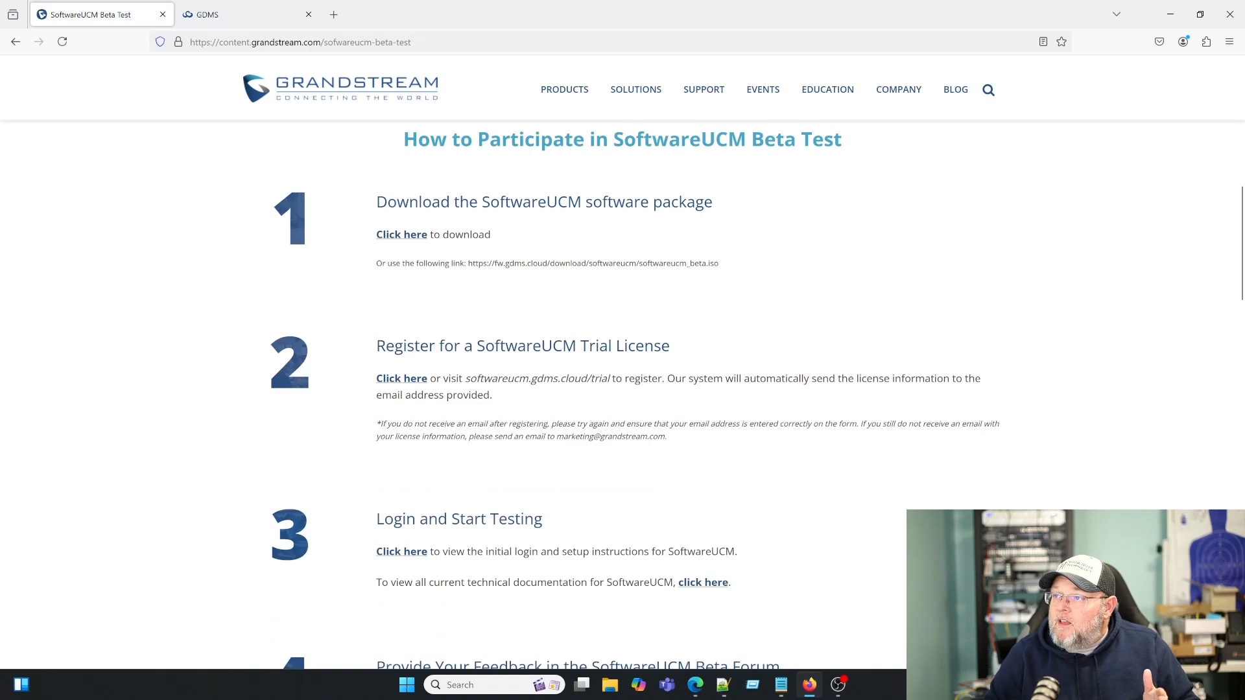
- Download the SoftwareUCM beta ISO from step 1, then view the GDMS 30-day trial registration form
left_click(411, 239)
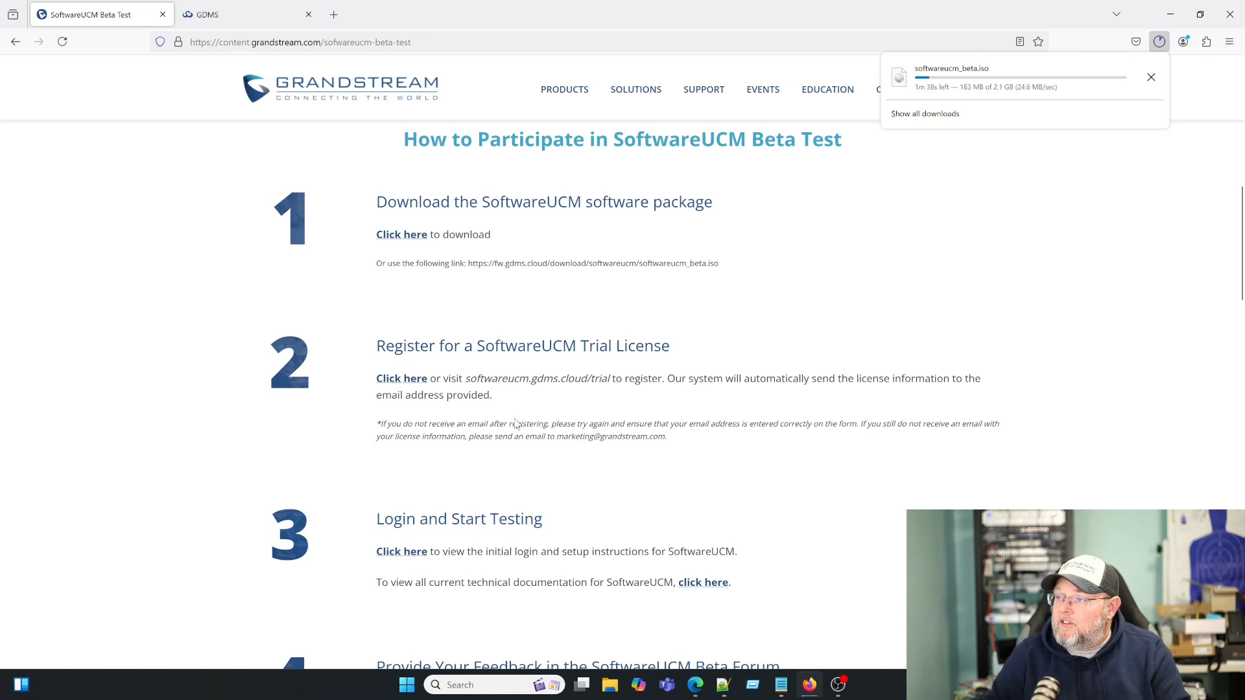
scroll(428, 372, "down", 1)
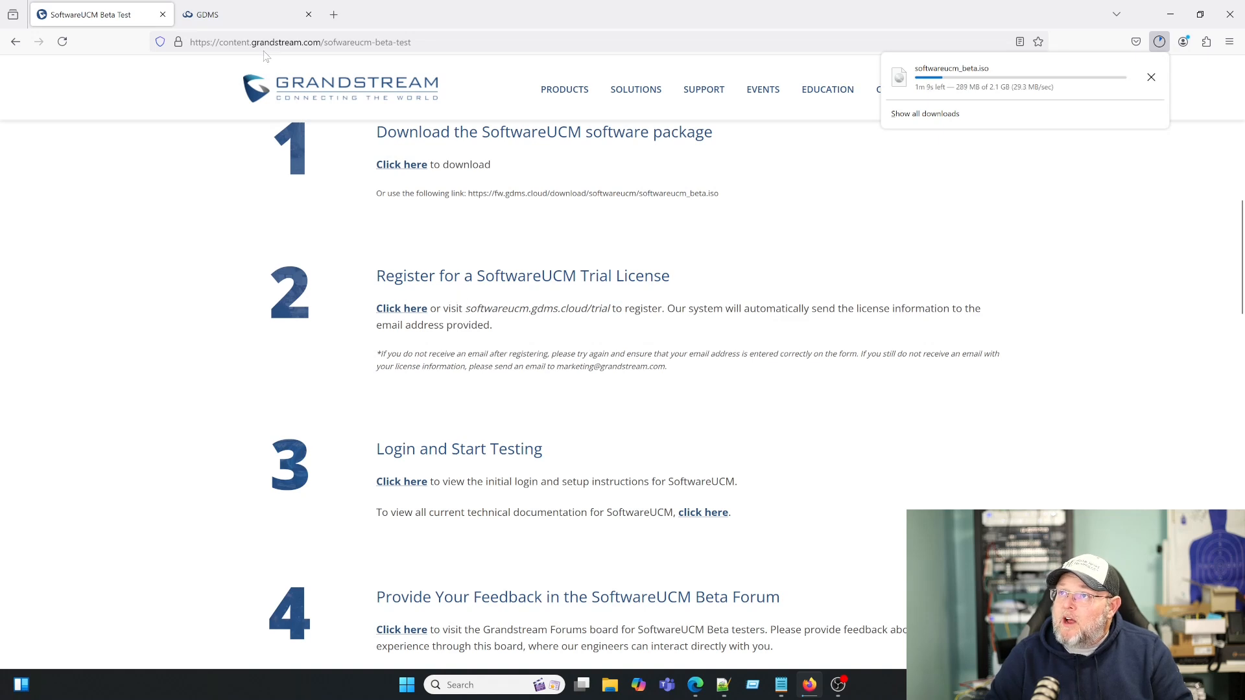
left_click(241, 21)
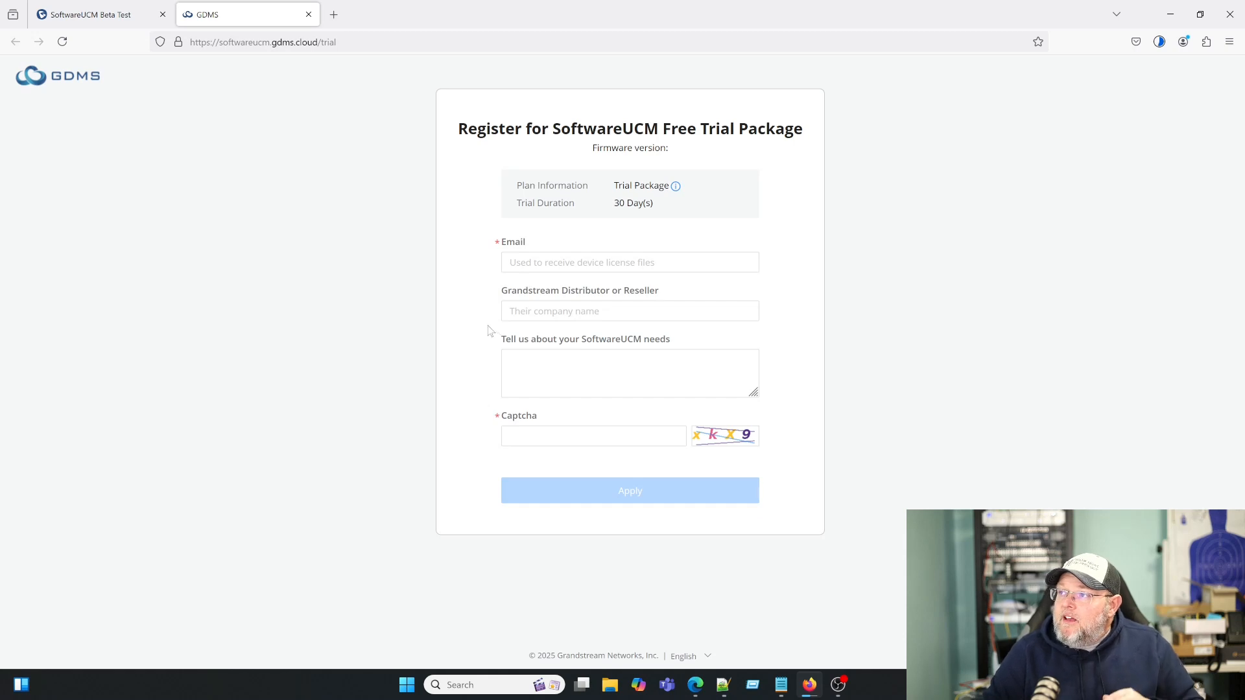
- Go back to the SoftwareUCM Beta Test page and scroll to step 3, Login and Start Testing
left_click(83, 19)
scroll(434, 505, "down", 2)
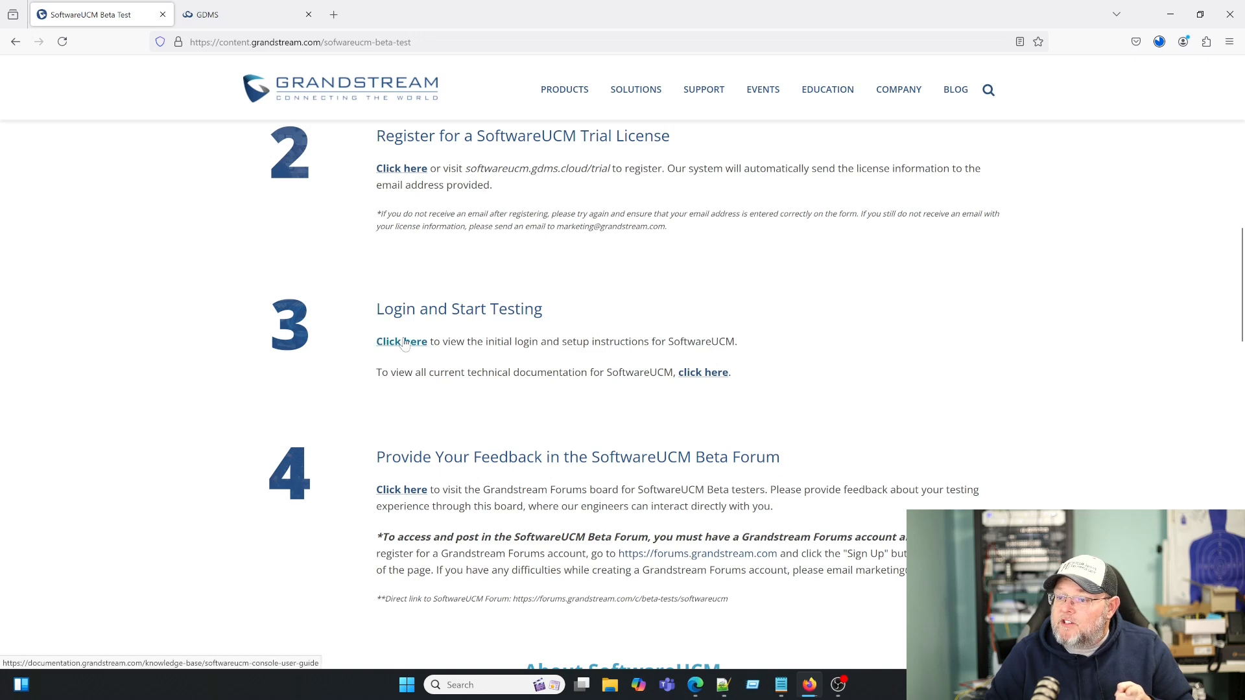
- Open the SoftwareUCM documentation list and the Console User Guide links in new tabs
right_click(703, 373)
left_click(746, 387)
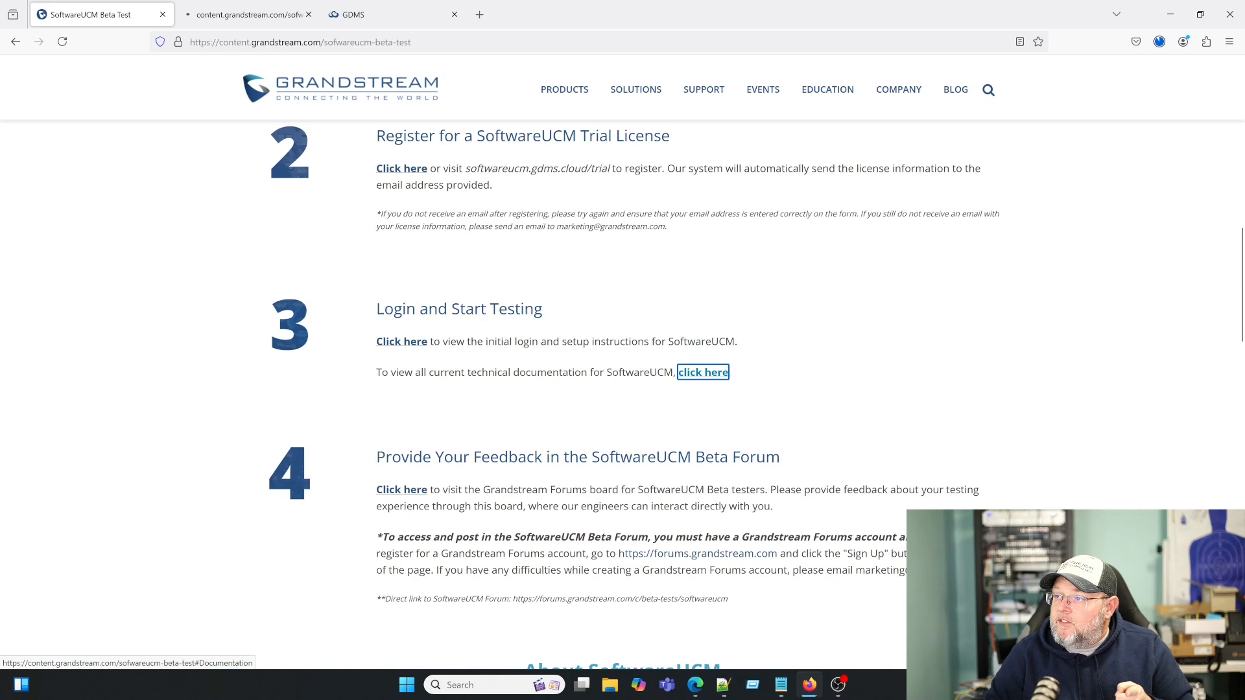
right_click(401, 346)
left_click(401, 342)
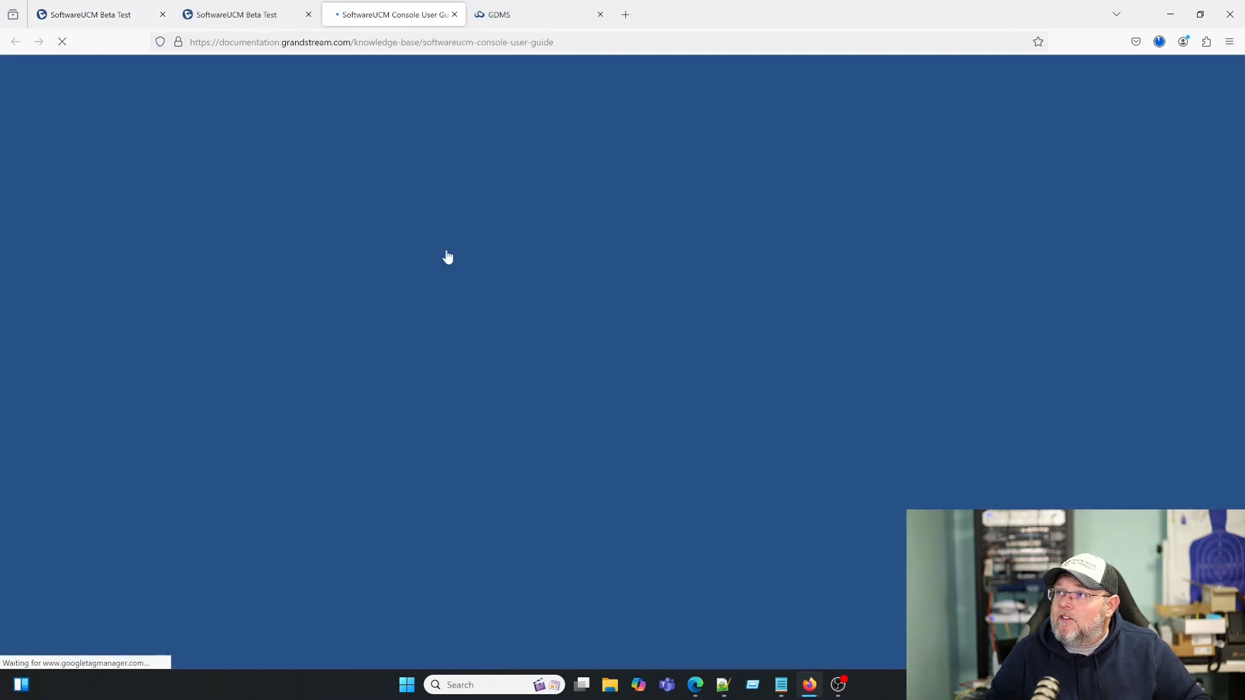
- Read through the Console User Guide, check the GDMS form, then view the documentation list
scroll(524, 447, "down", 1)
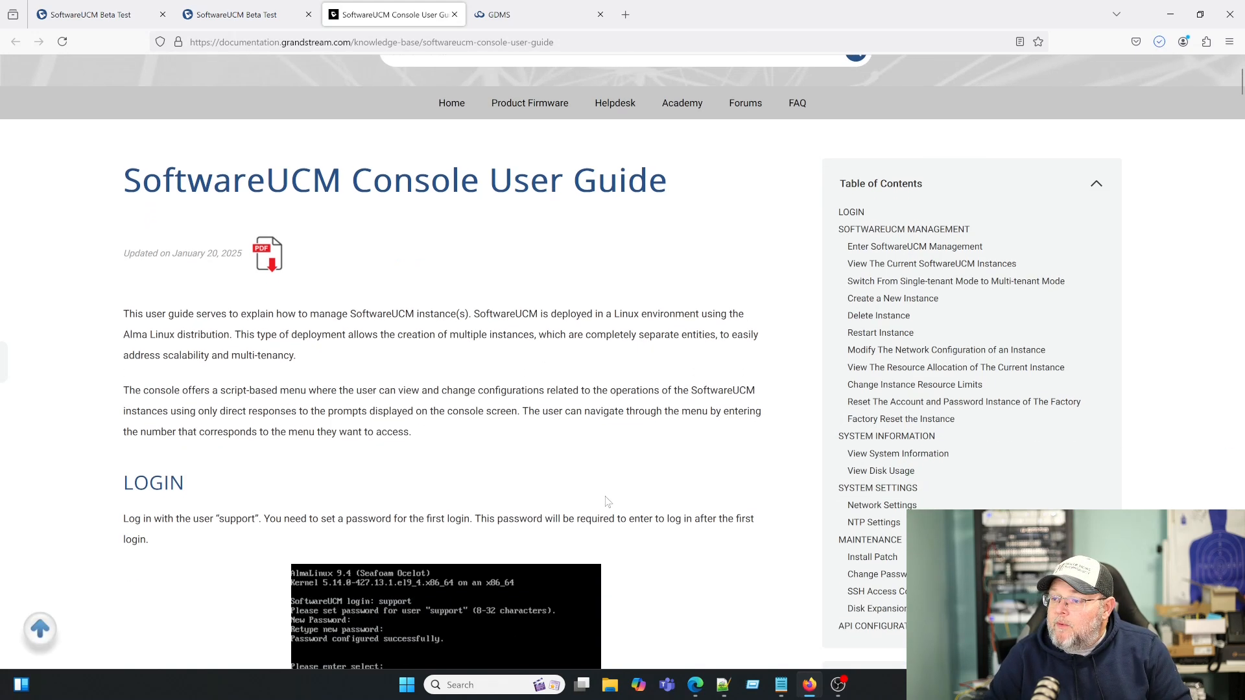
scroll(608, 499, "down", 1)
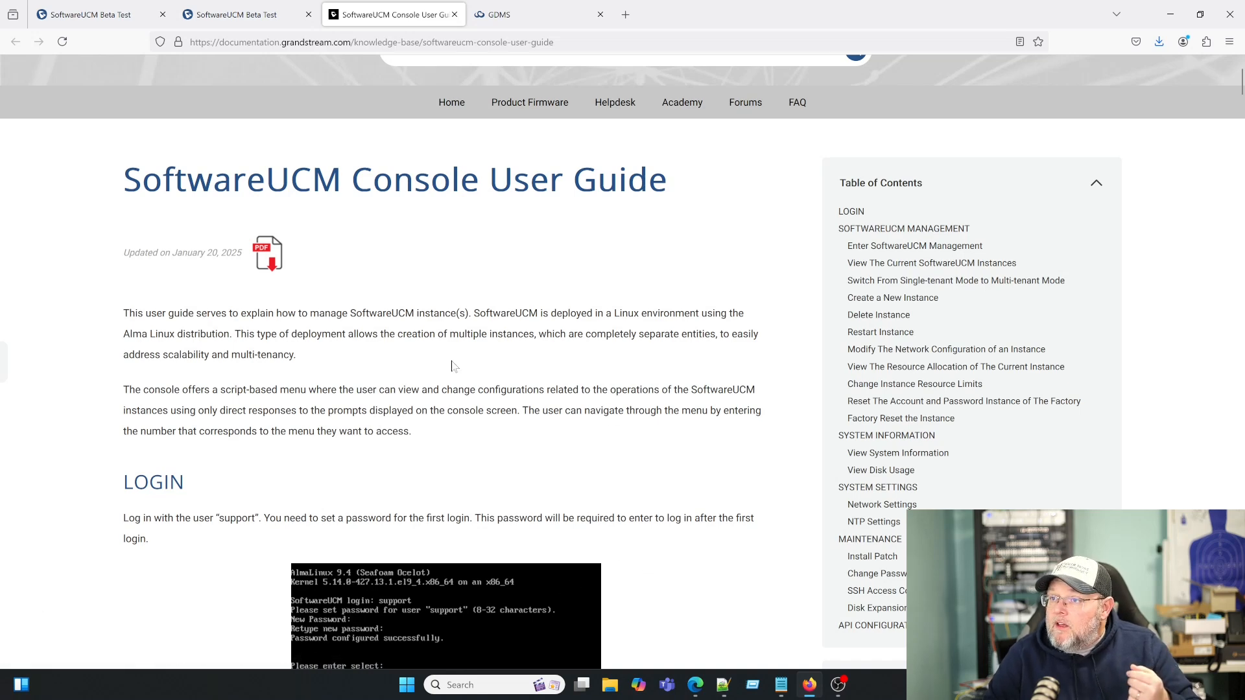
scroll(720, 514, "down", 4)
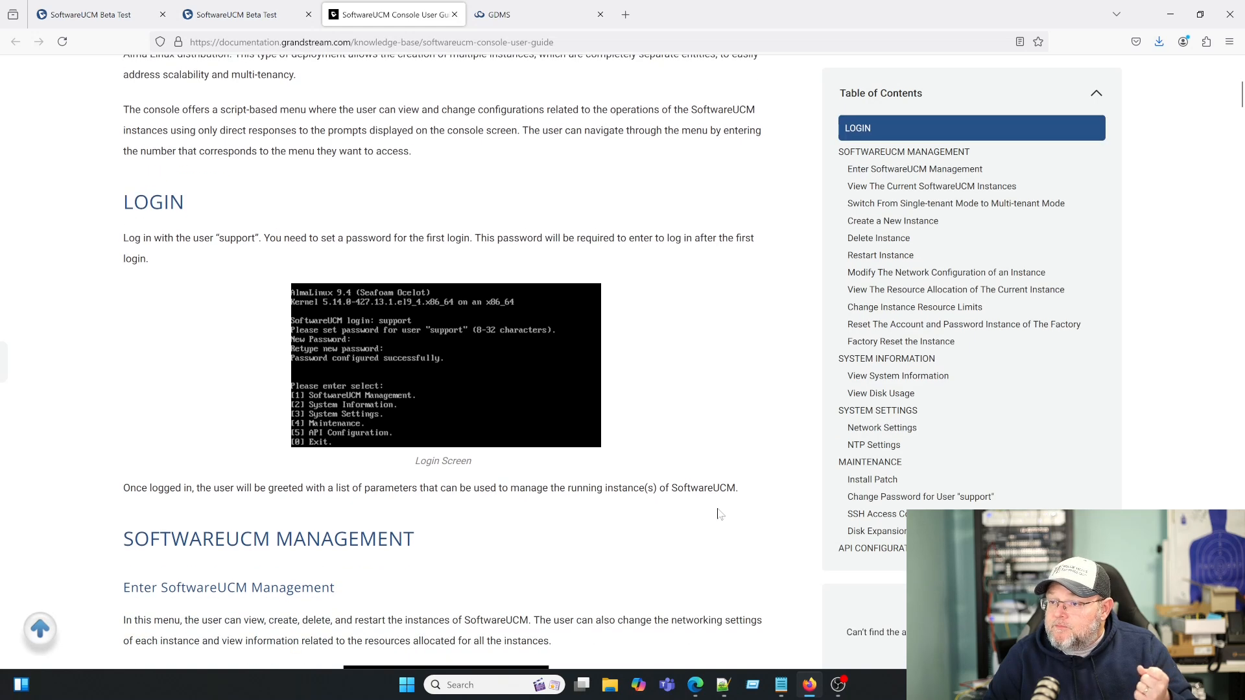
scroll(720, 515, "down", 4)
scroll(720, 515, "down", 2)
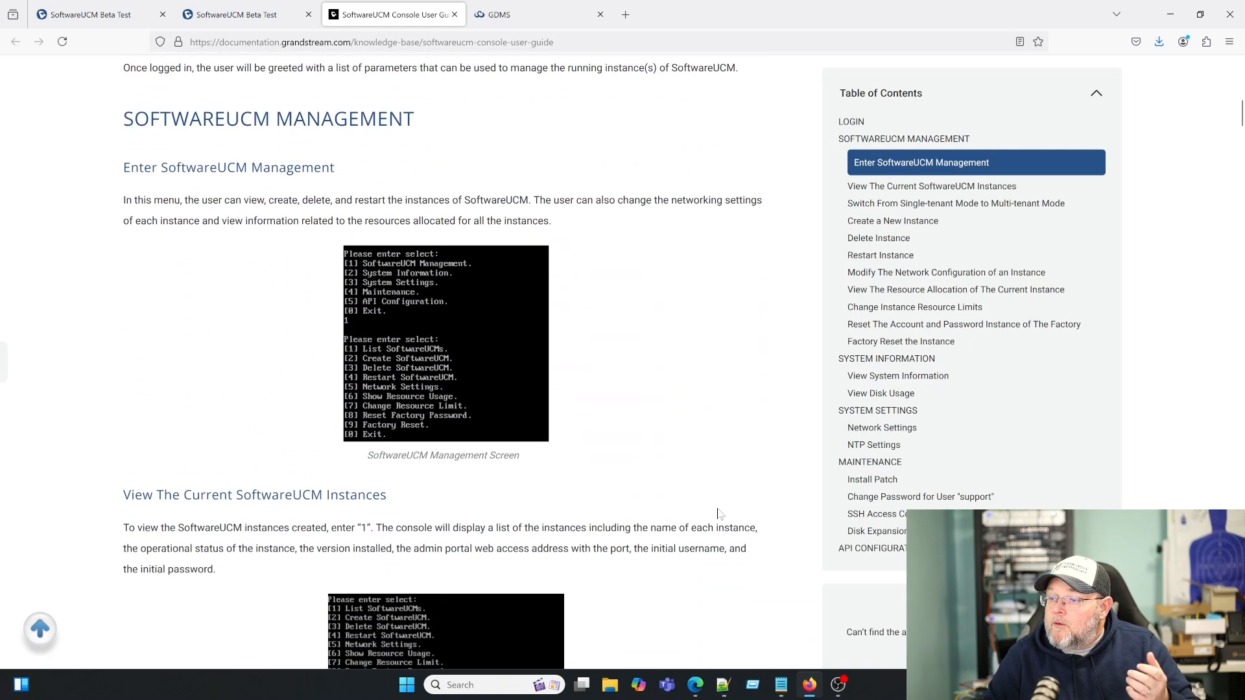
scroll(719, 514, "down", 1)
scroll(720, 515, "down", 1)
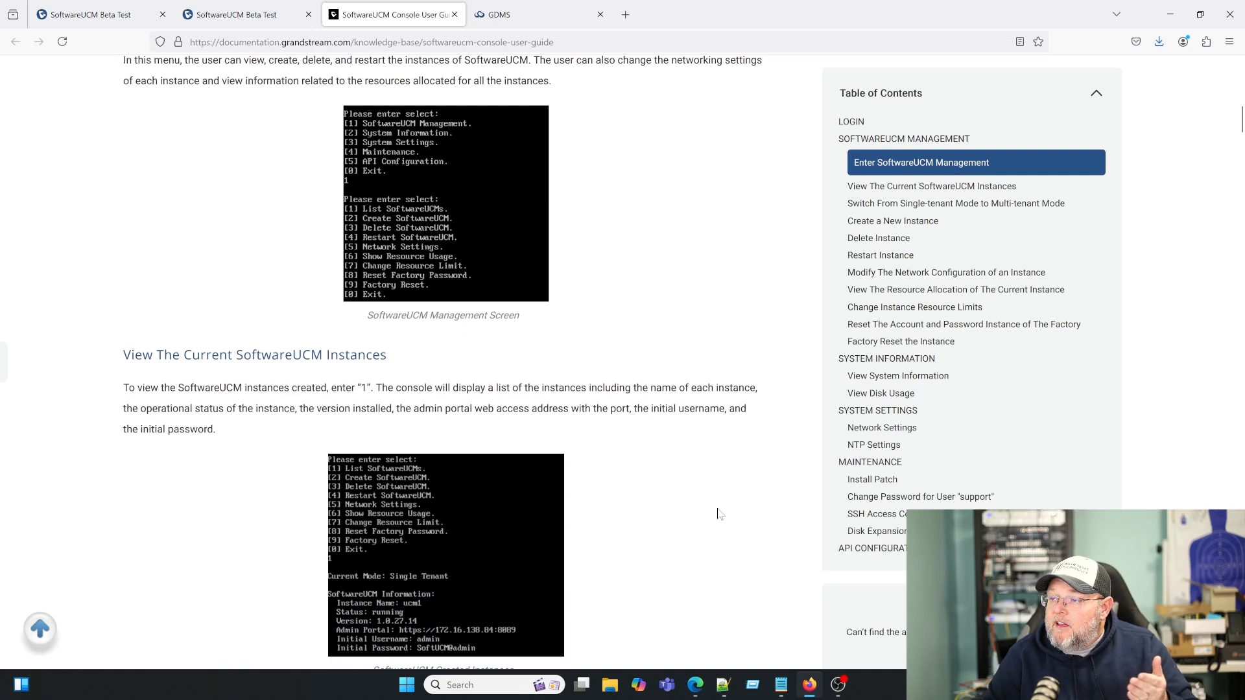
scroll(720, 515, "down", 3)
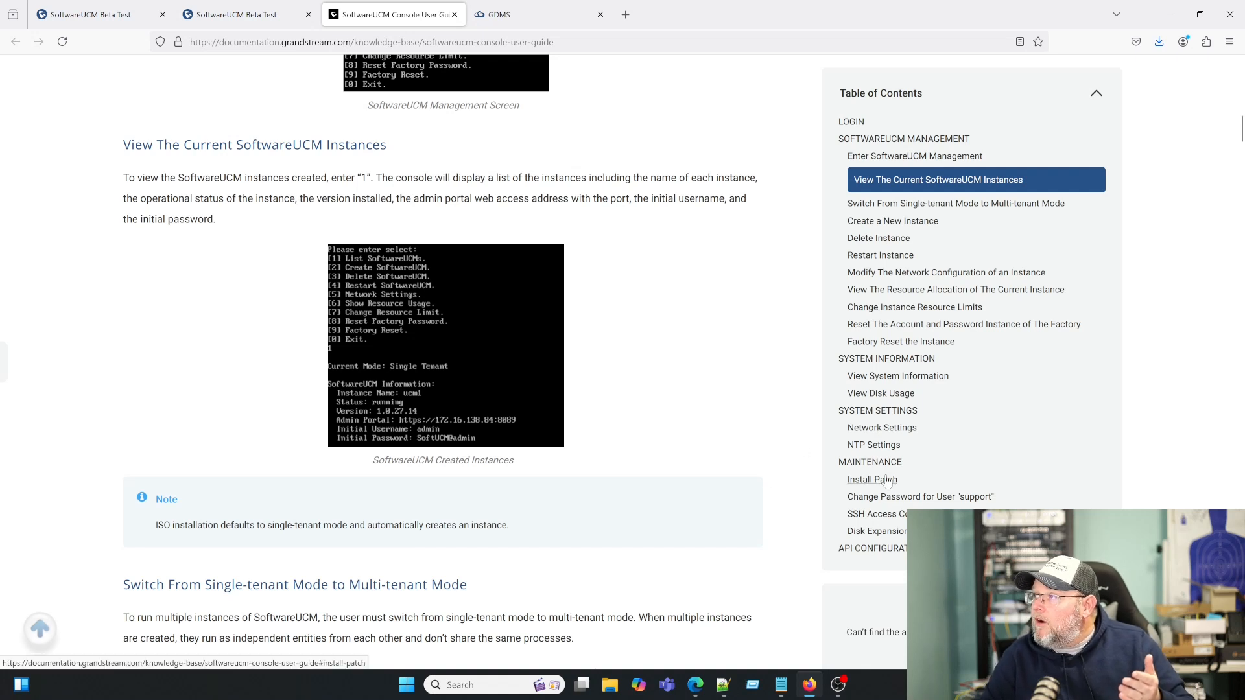
scroll(879, 311, "up", 1)
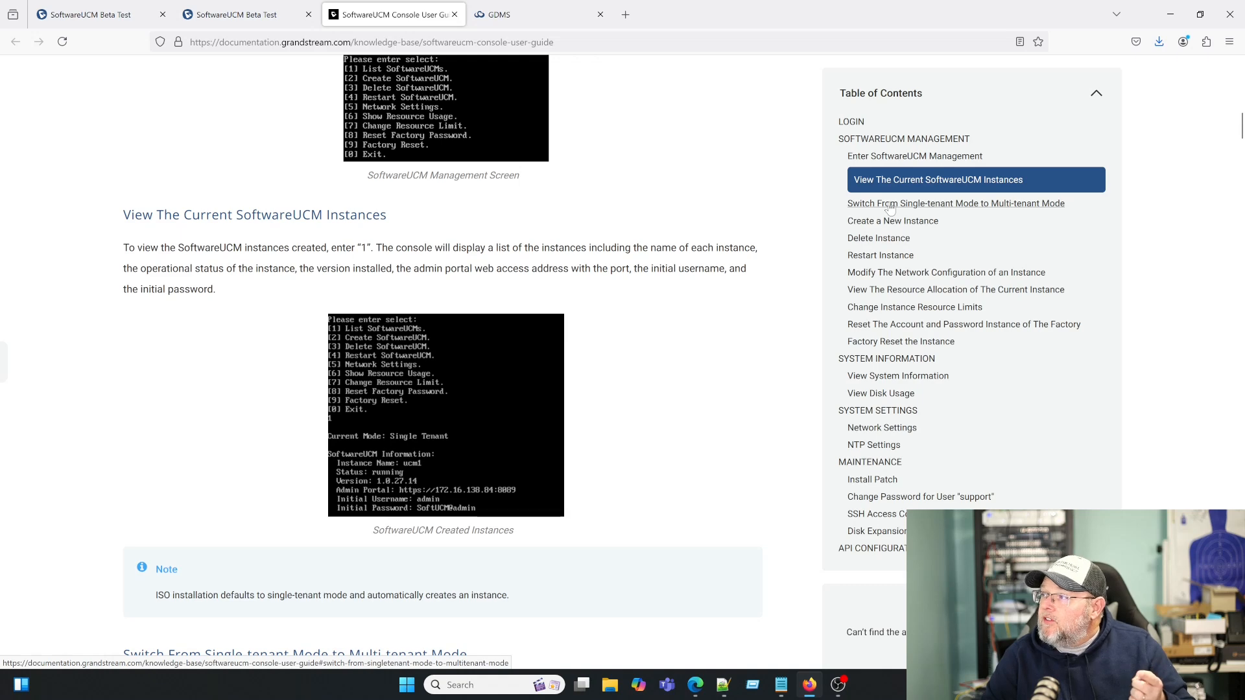
scroll(555, 373, "down", 2)
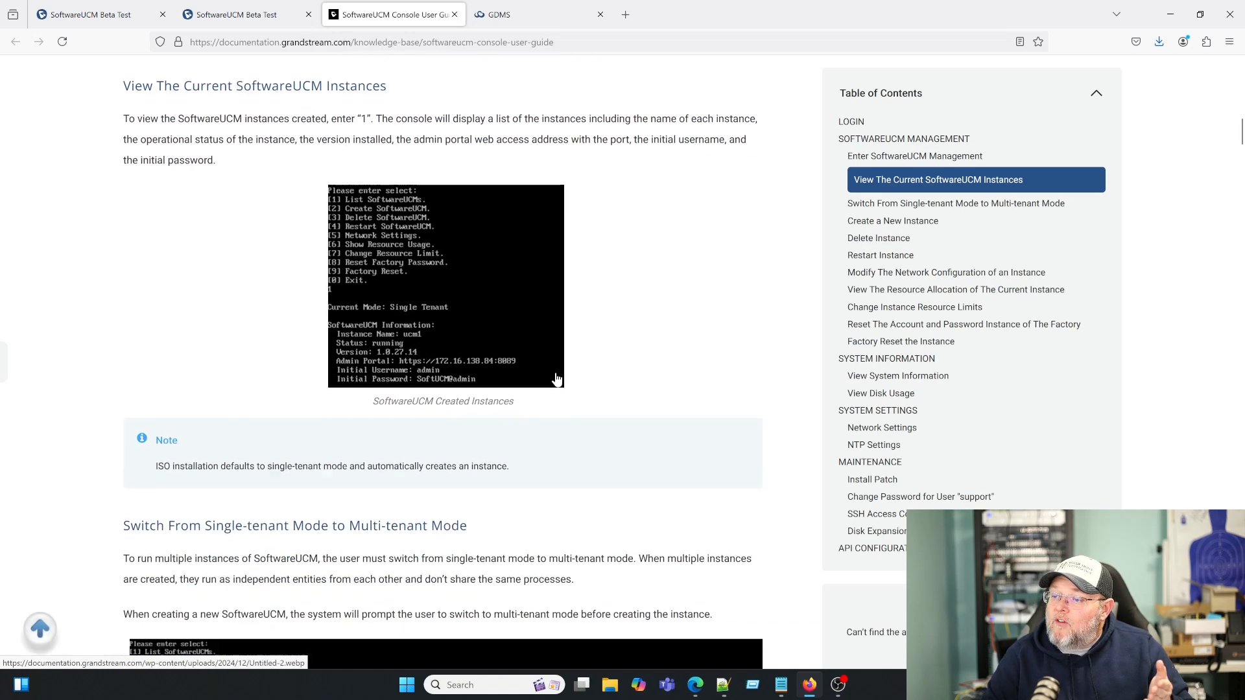
scroll(518, 422, "down", 3)
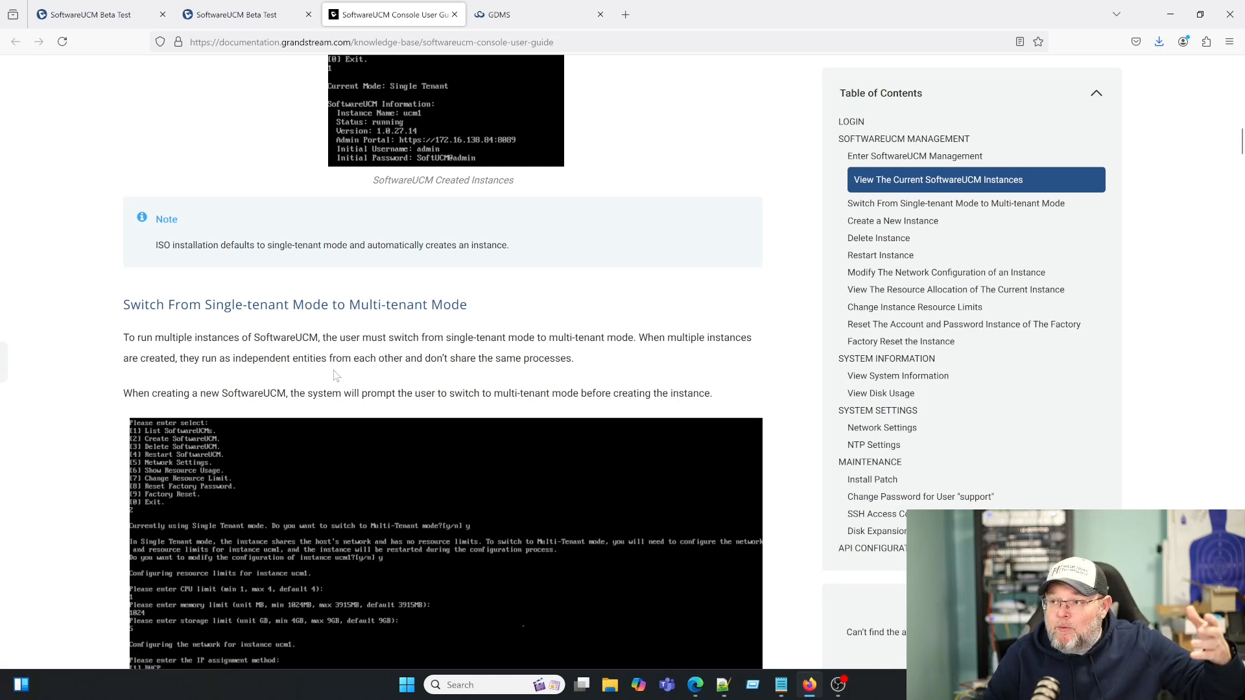
scroll(178, 344, "down", 5)
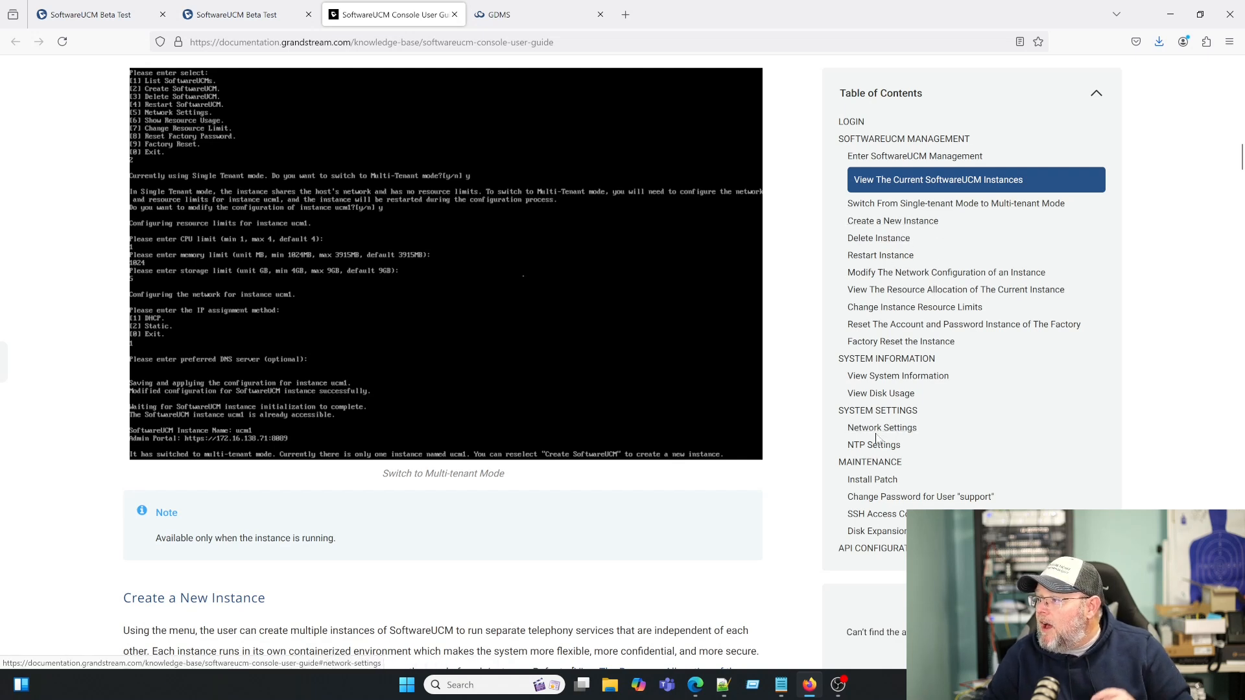
scroll(883, 436, "down", 1)
scroll(877, 438, "down", 7)
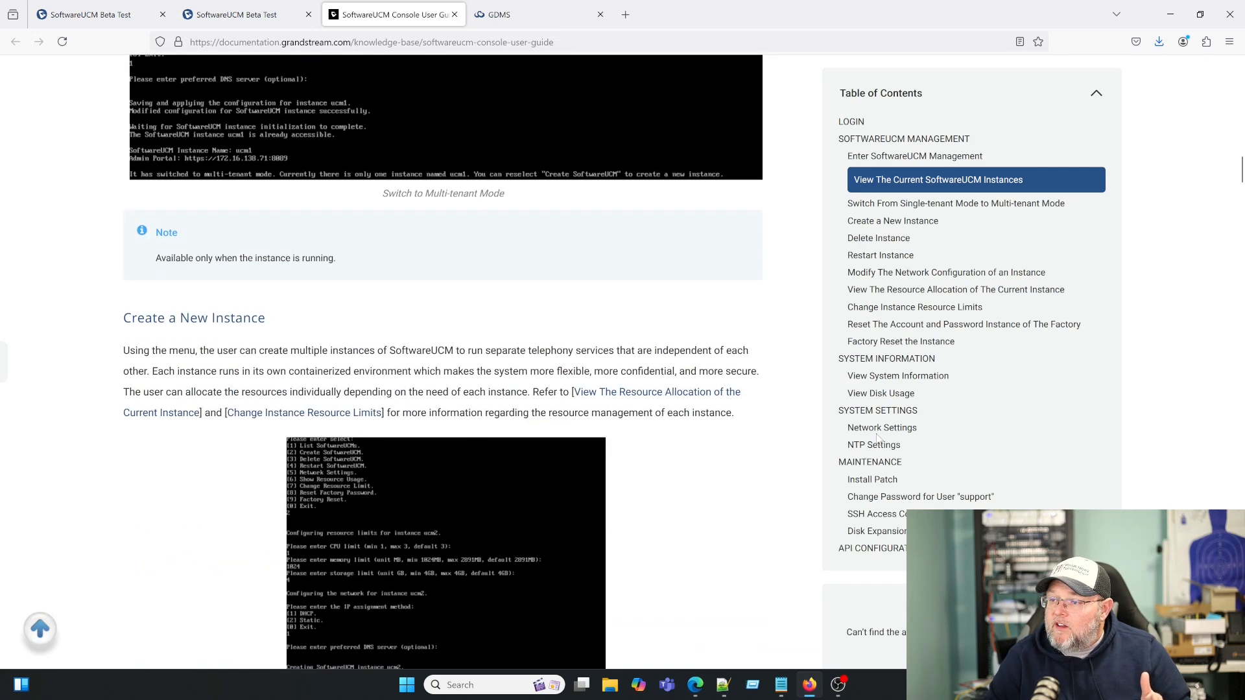
left_click(507, 19)
left_click(315, 19)
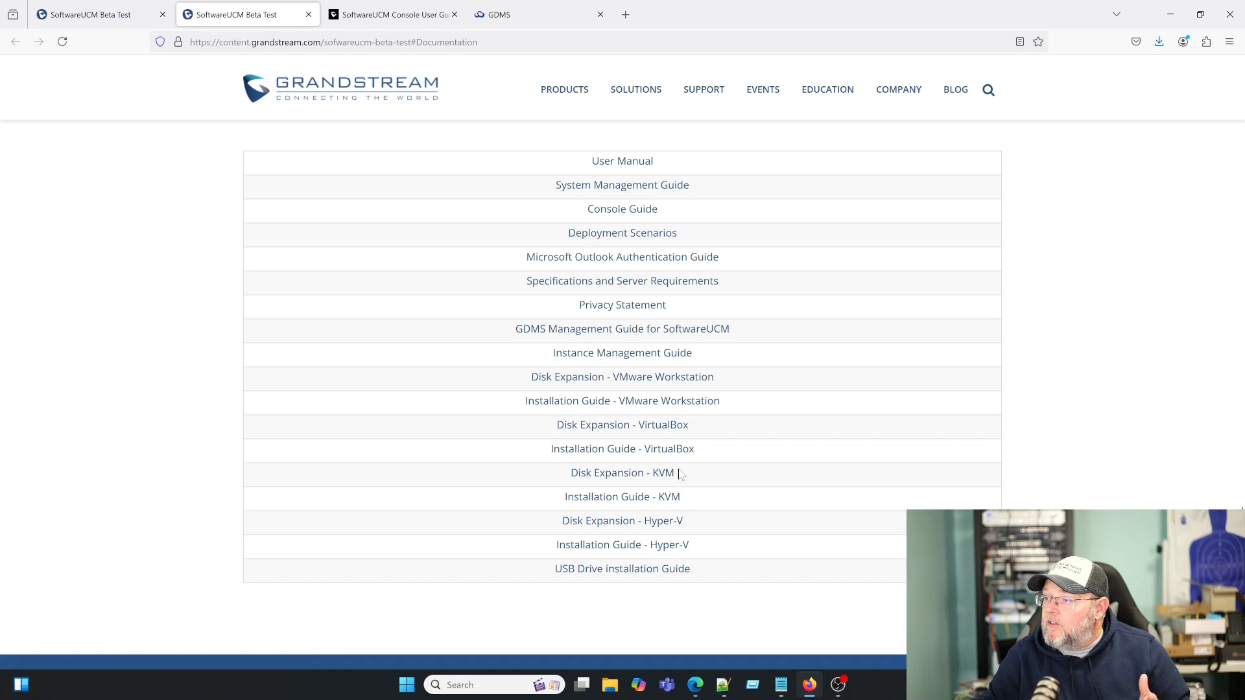
- Skim the Instance Management Guide, then open Specifications and Server Requirements from the documentation list
left_click(652, 356)
scroll(533, 499, "down", 15)
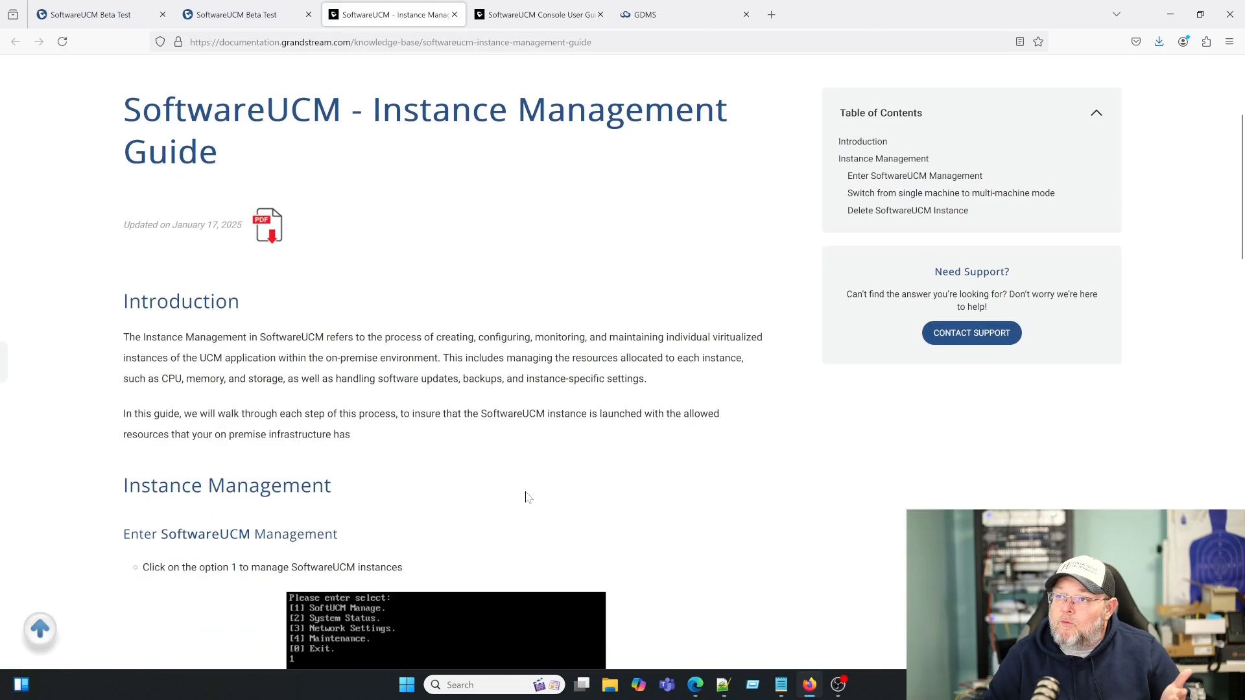
scroll(527, 499, "down", 9)
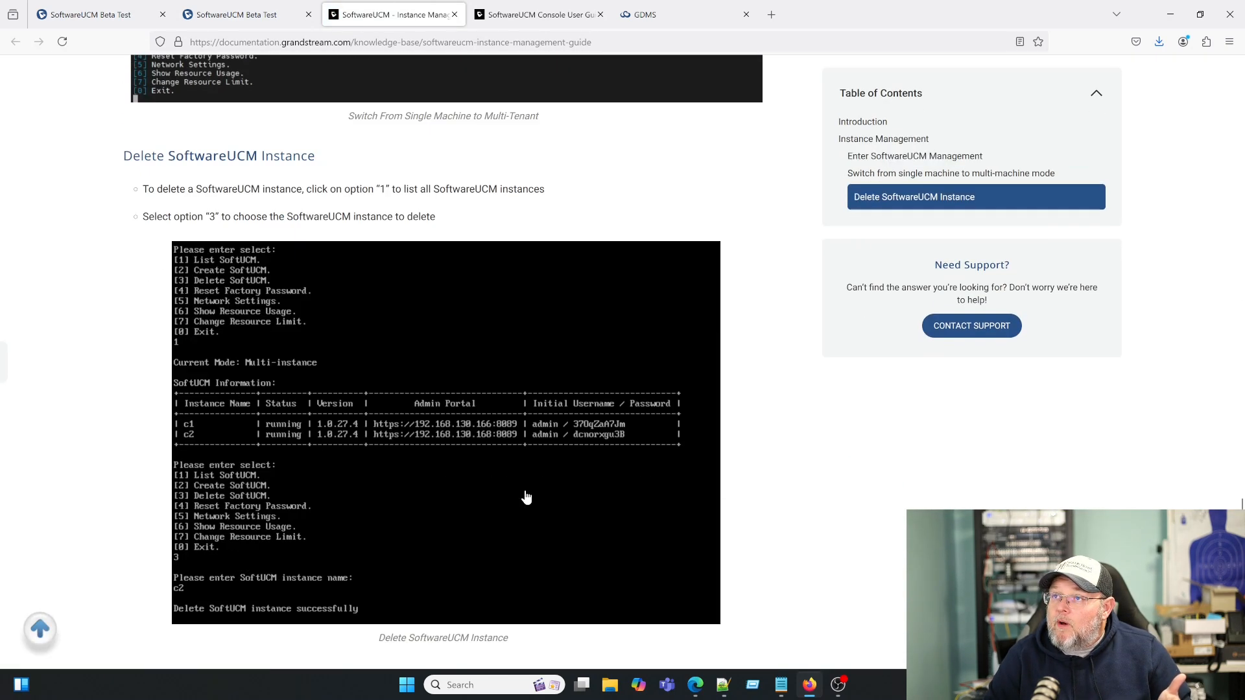
scroll(527, 497, "up", 5)
scroll(526, 496, "up", 2)
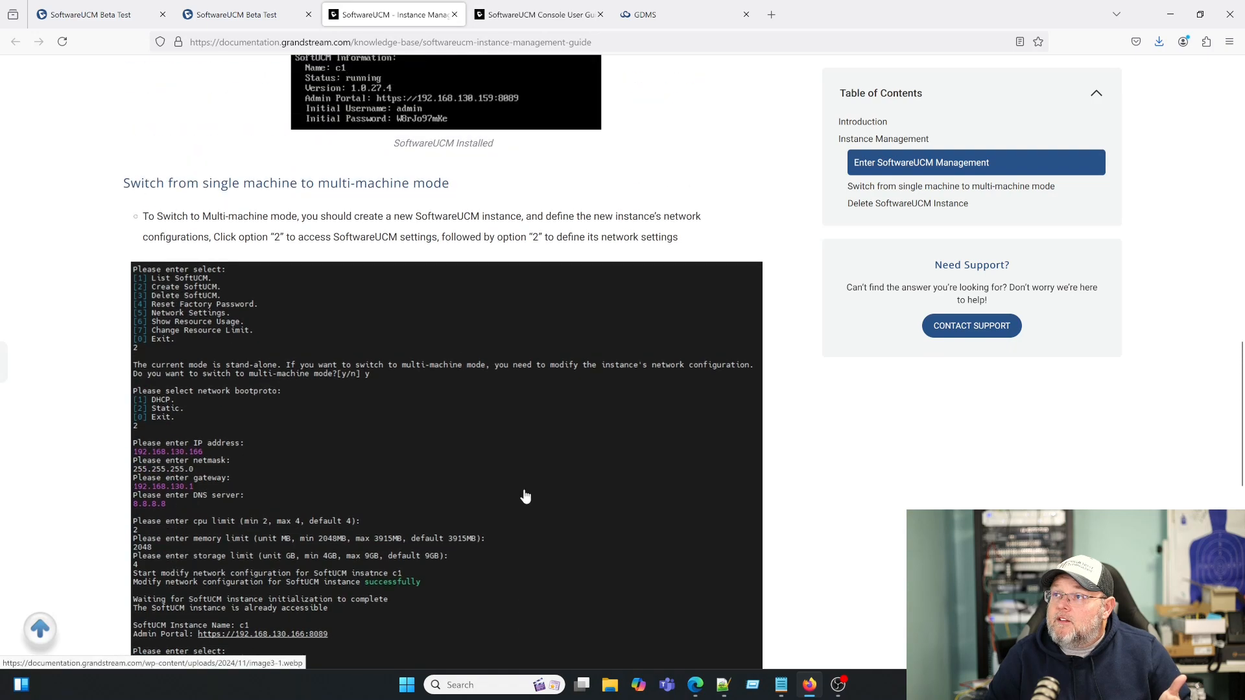
scroll(525, 496, "down", 10)
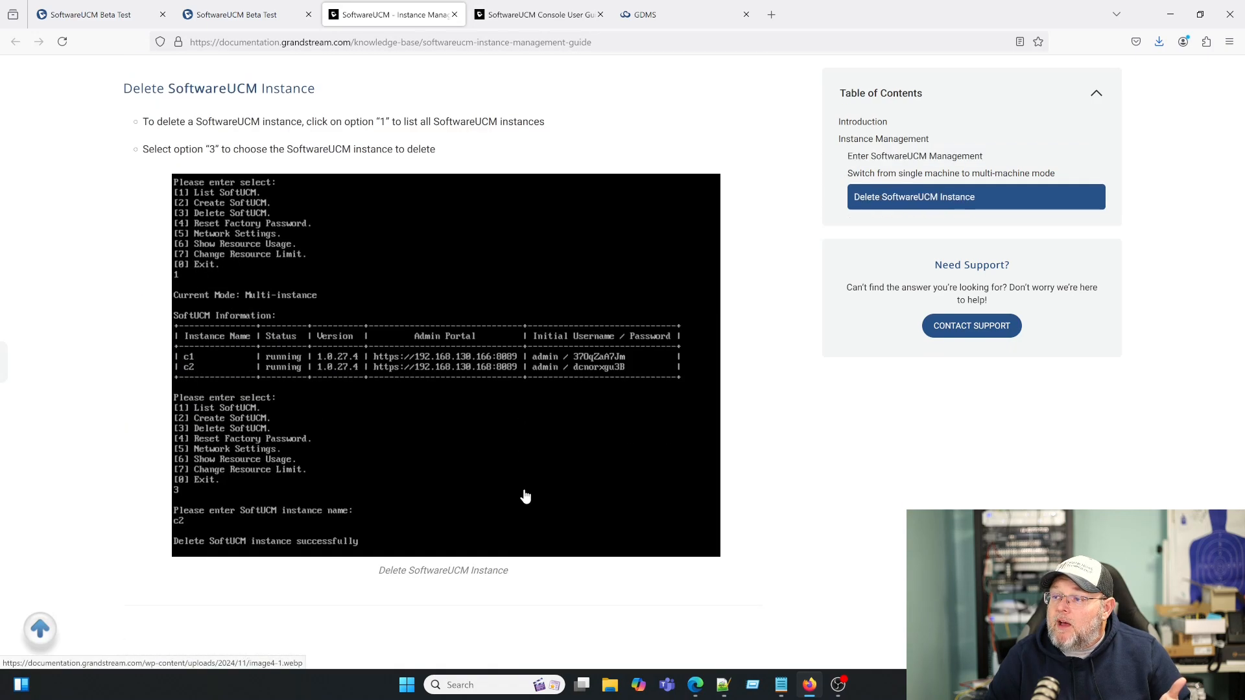
scroll(525, 496, "up", 20)
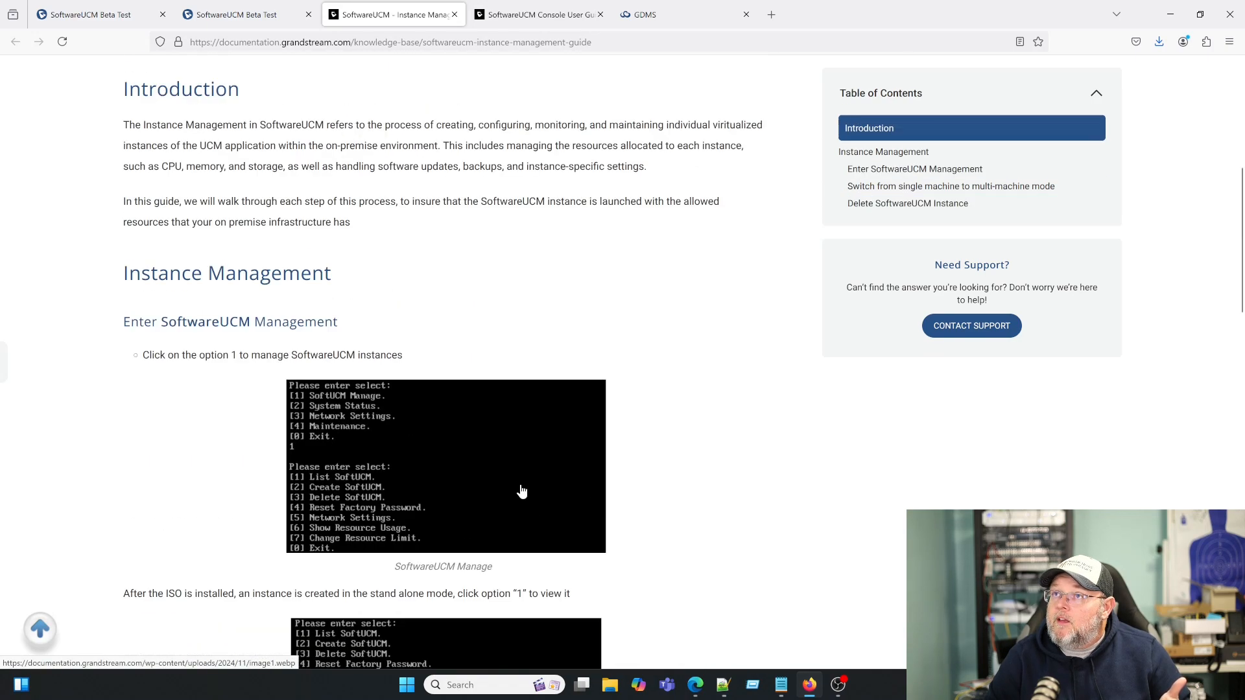
left_click(259, 18)
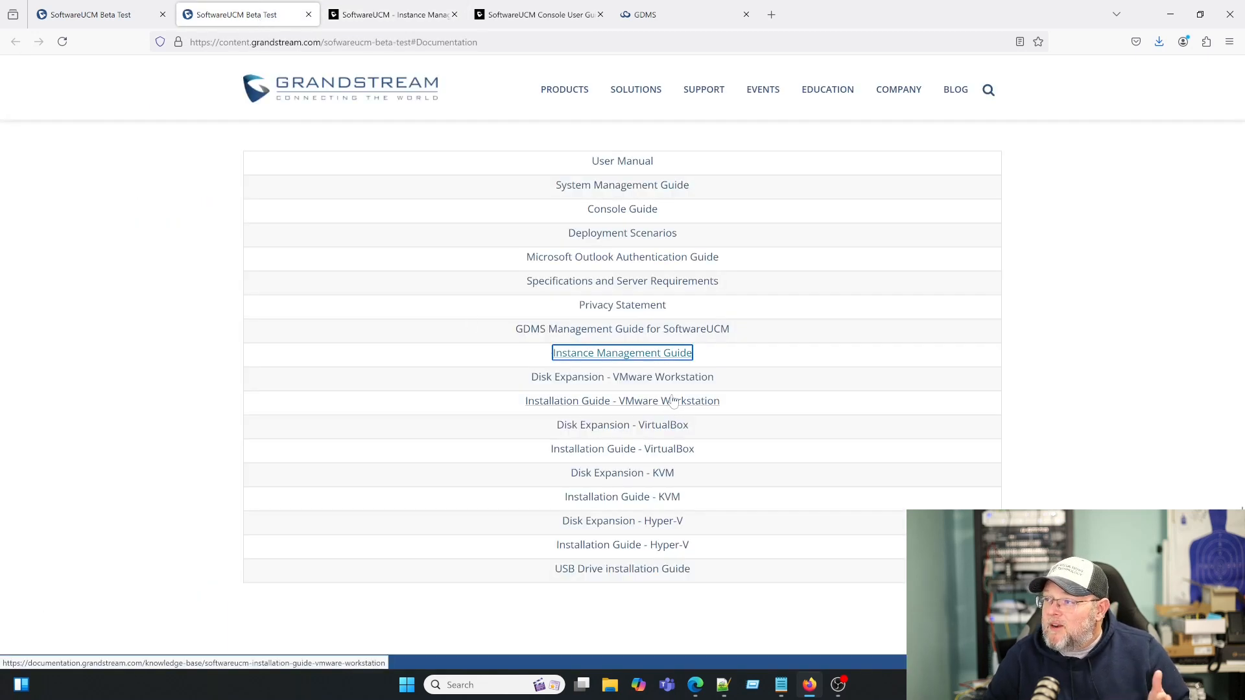
left_click(616, 282)
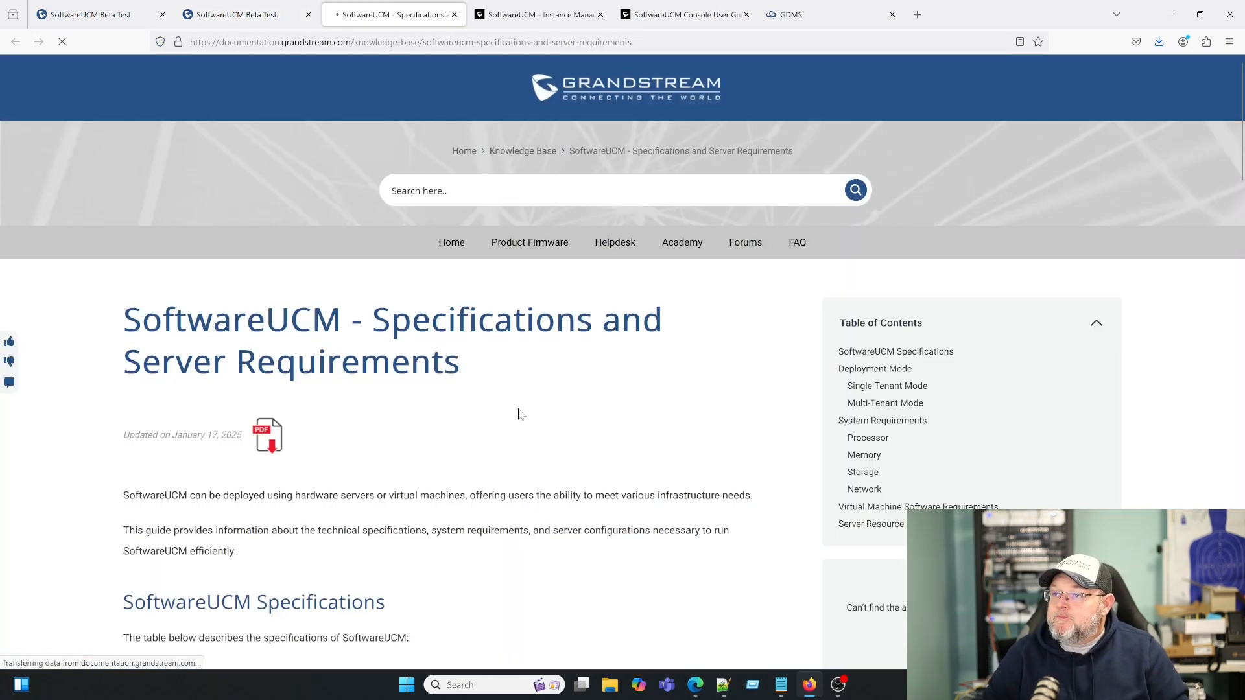
scroll(518, 415, "down", 1)
scroll(521, 422, "down", 7)
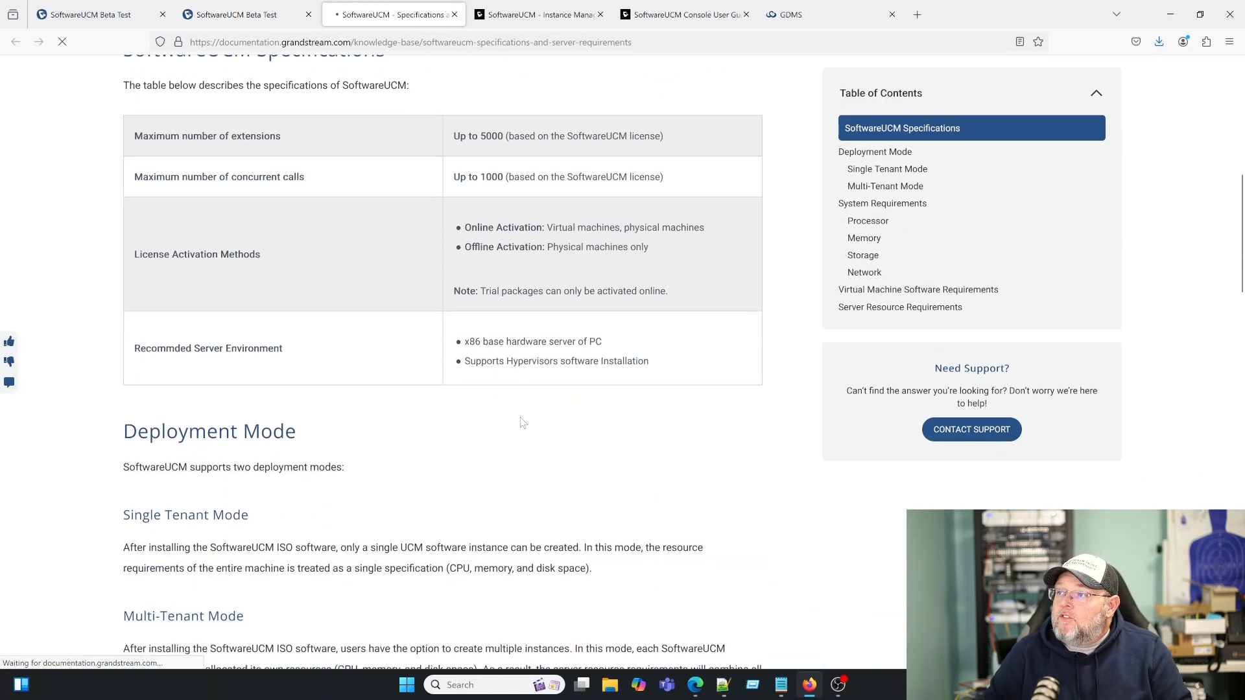
scroll(456, 266, "up", 1)
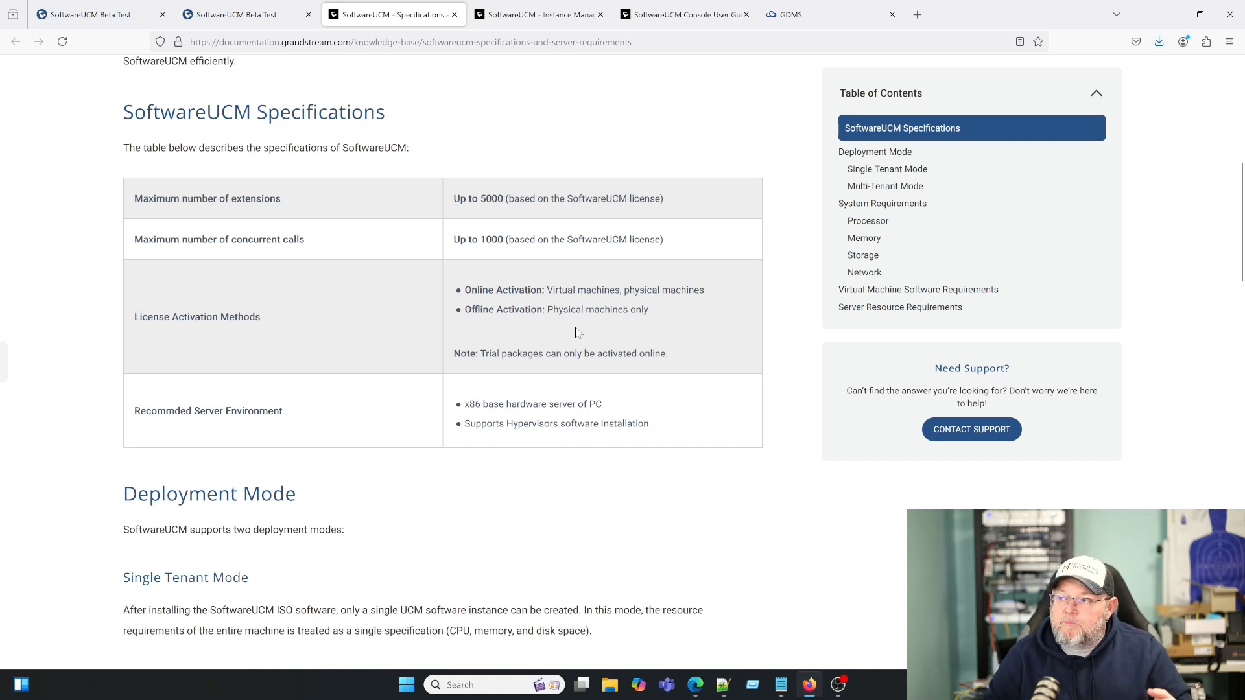
scroll(544, 515, "down", 1)
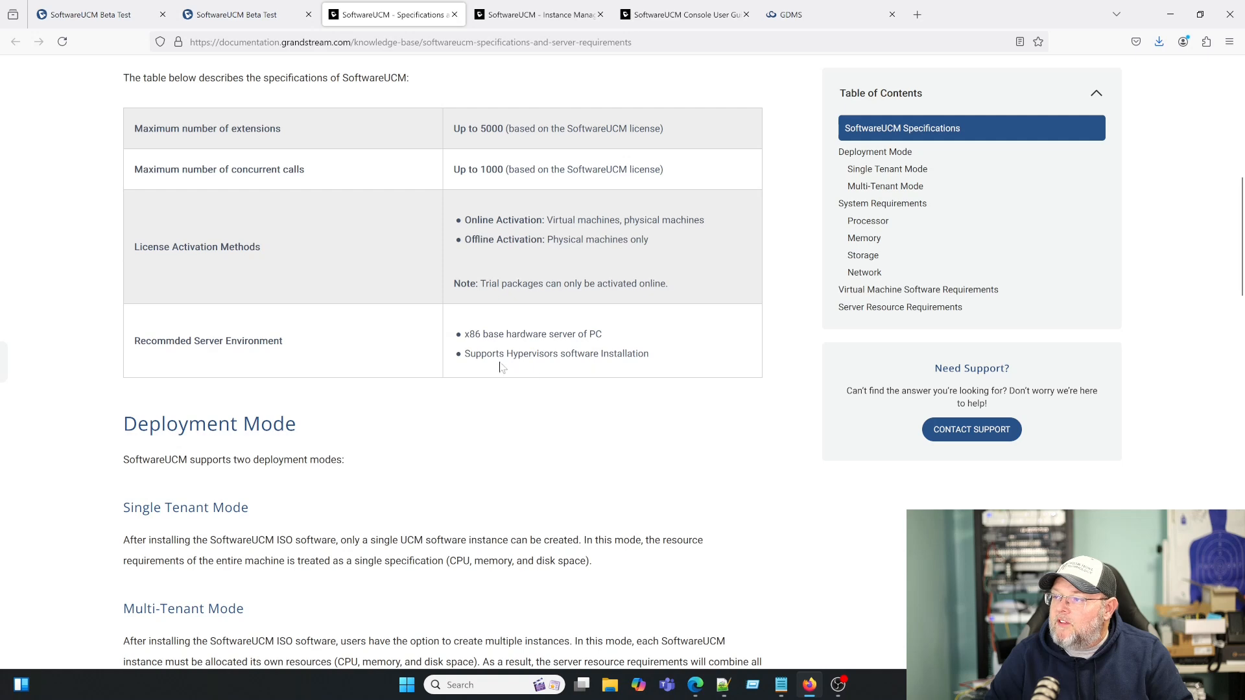
scroll(503, 496, "down", 6)
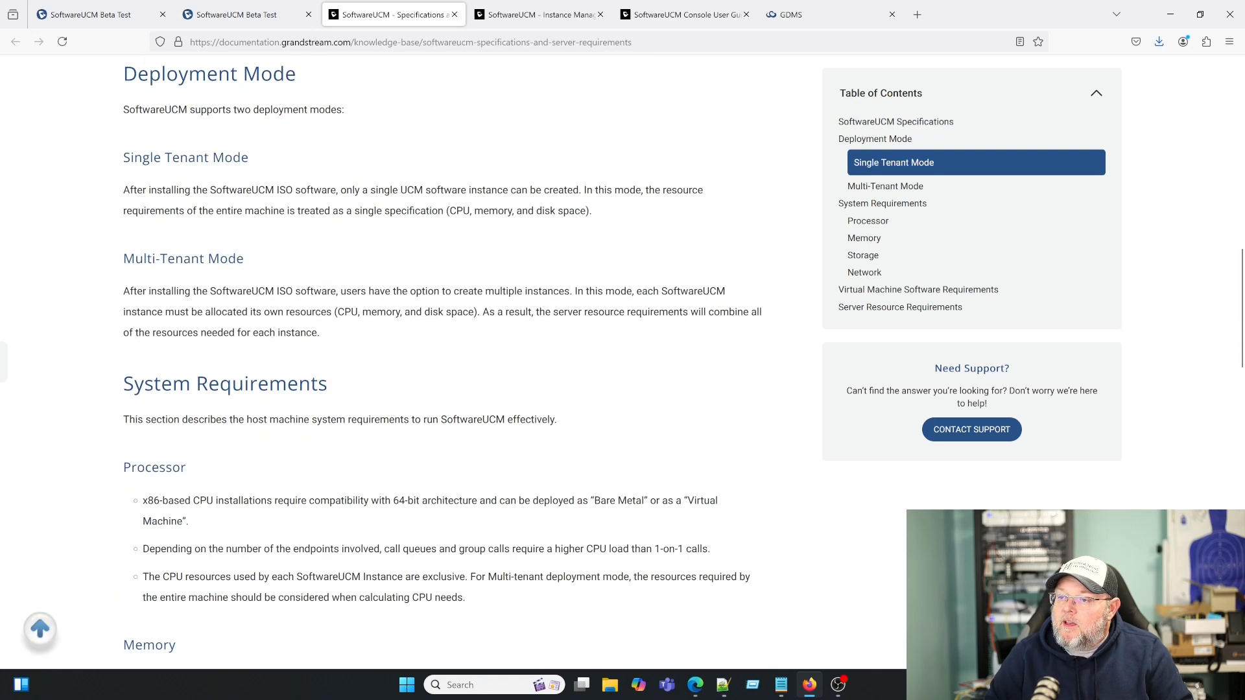
- Scroll through the SoftwareUCM system and server resource requirements sections
scroll(463, 504, "down", 3)
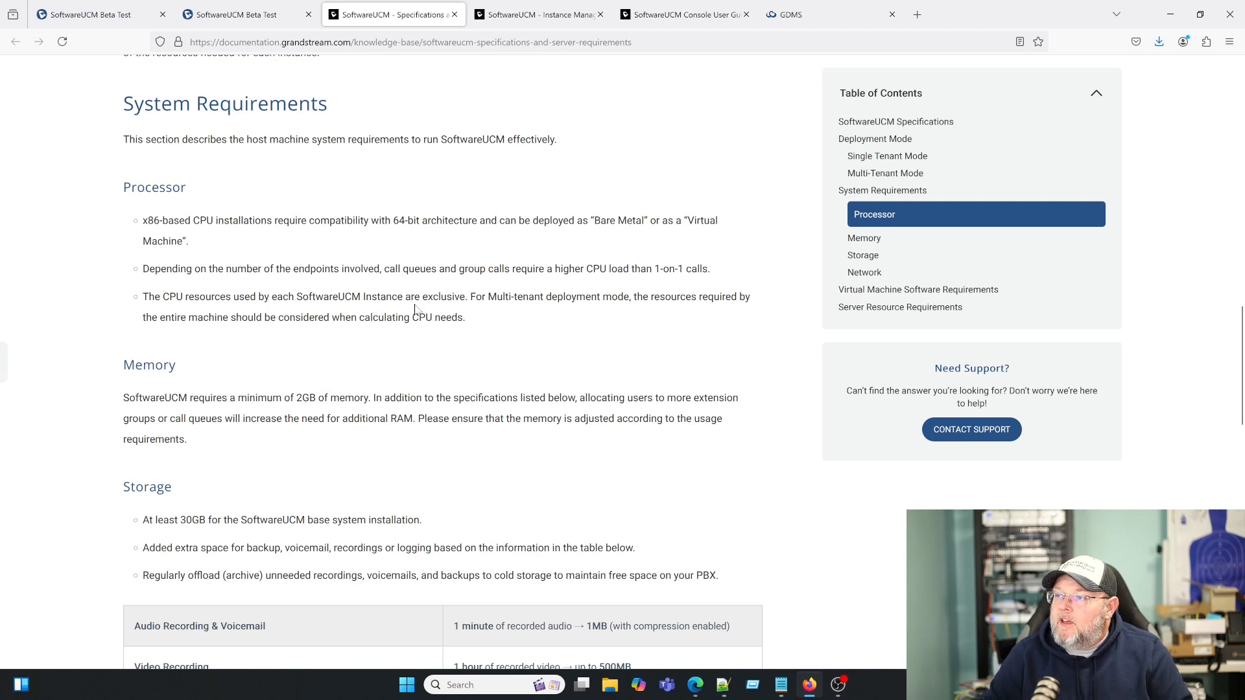
scroll(496, 374, "down", 1)
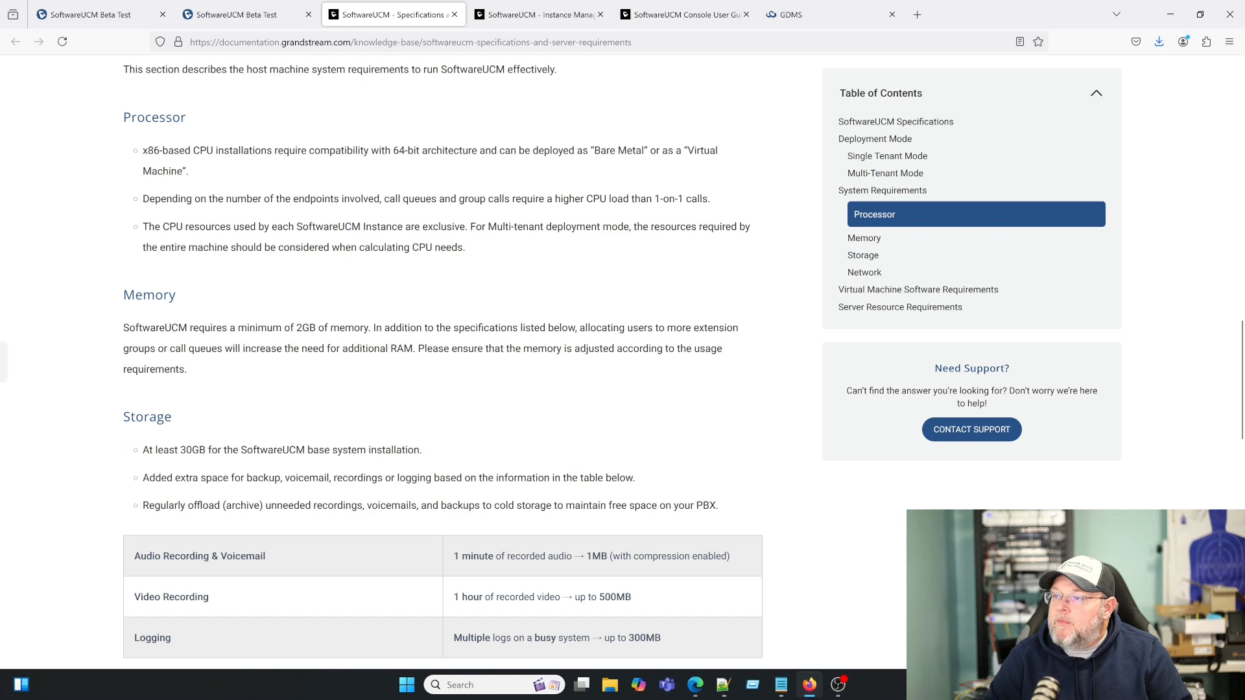
scroll(383, 415, "down", 1)
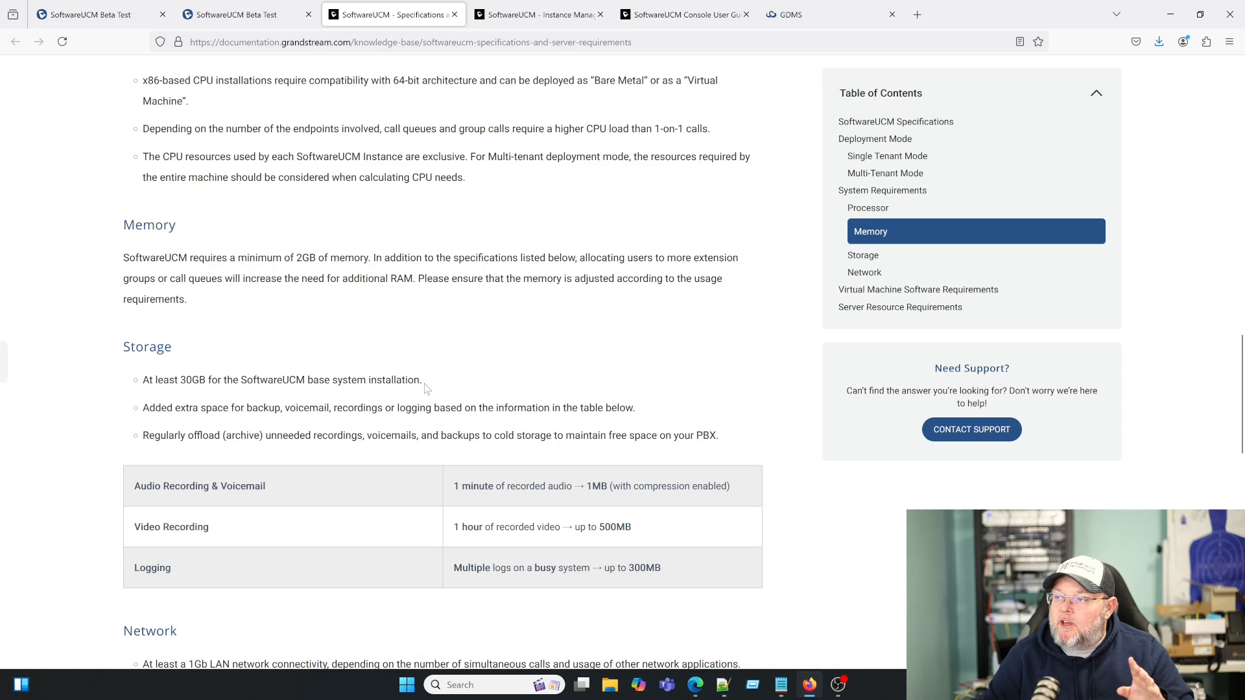
scroll(427, 388, "down", 4)
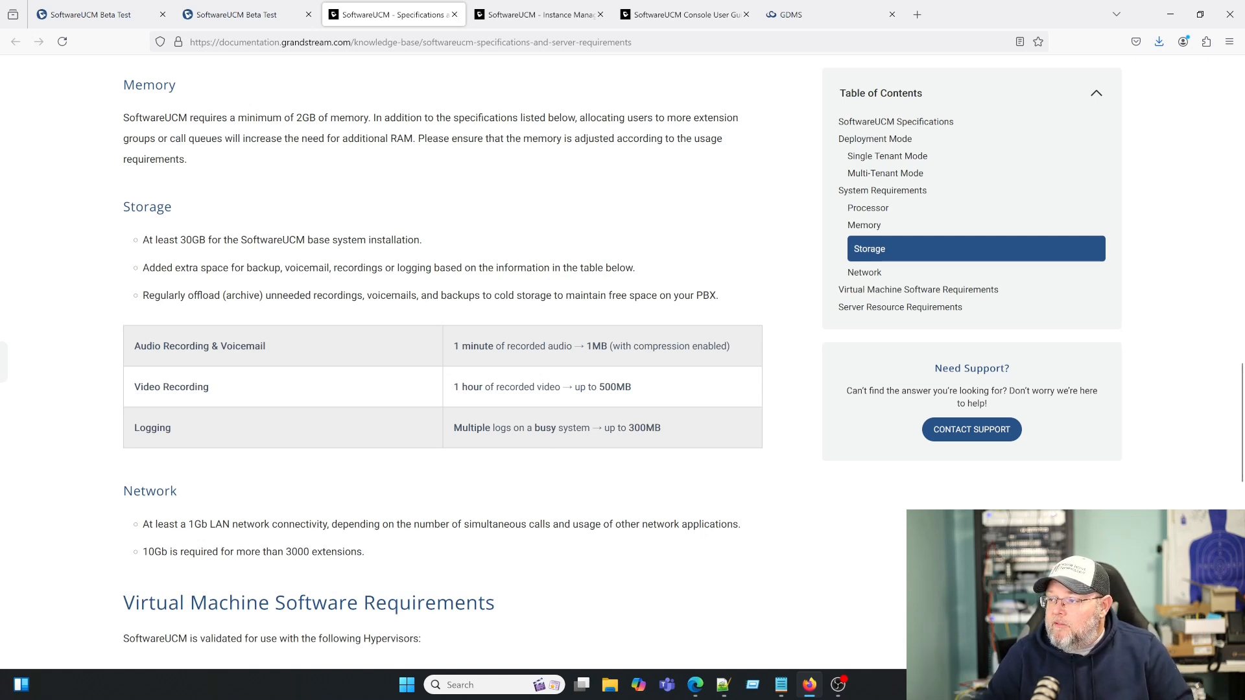
scroll(289, 502, "down", 1)
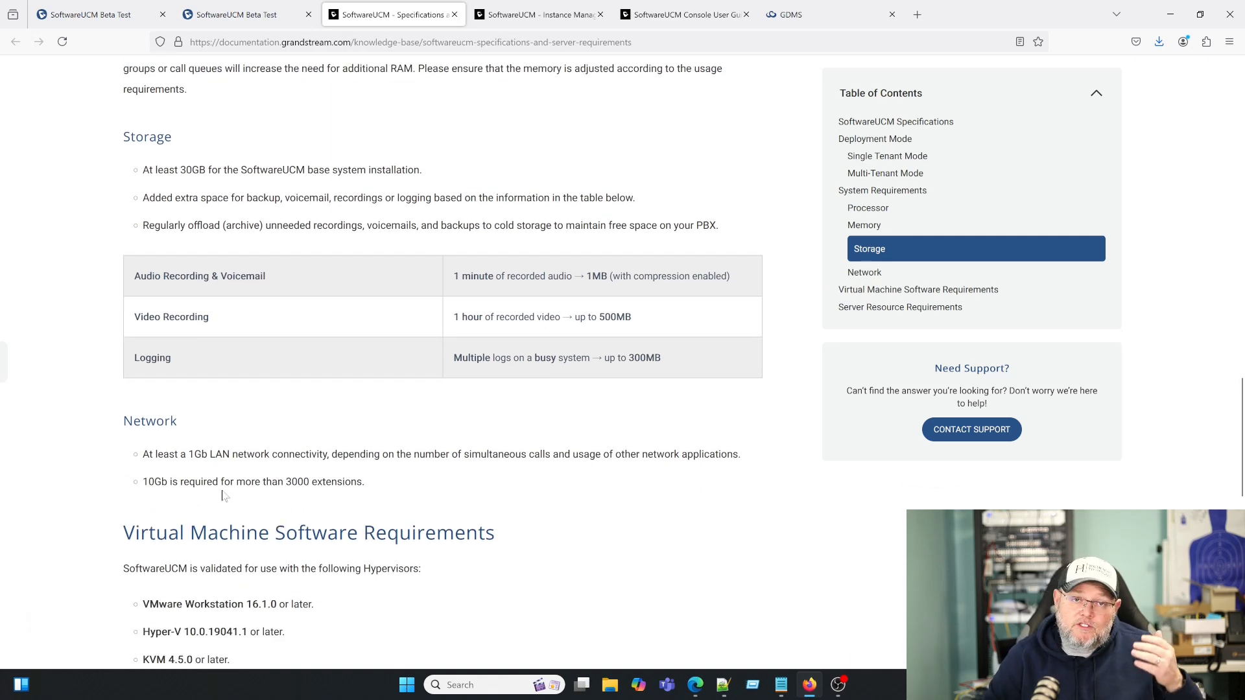
scroll(301, 523, "down", 2)
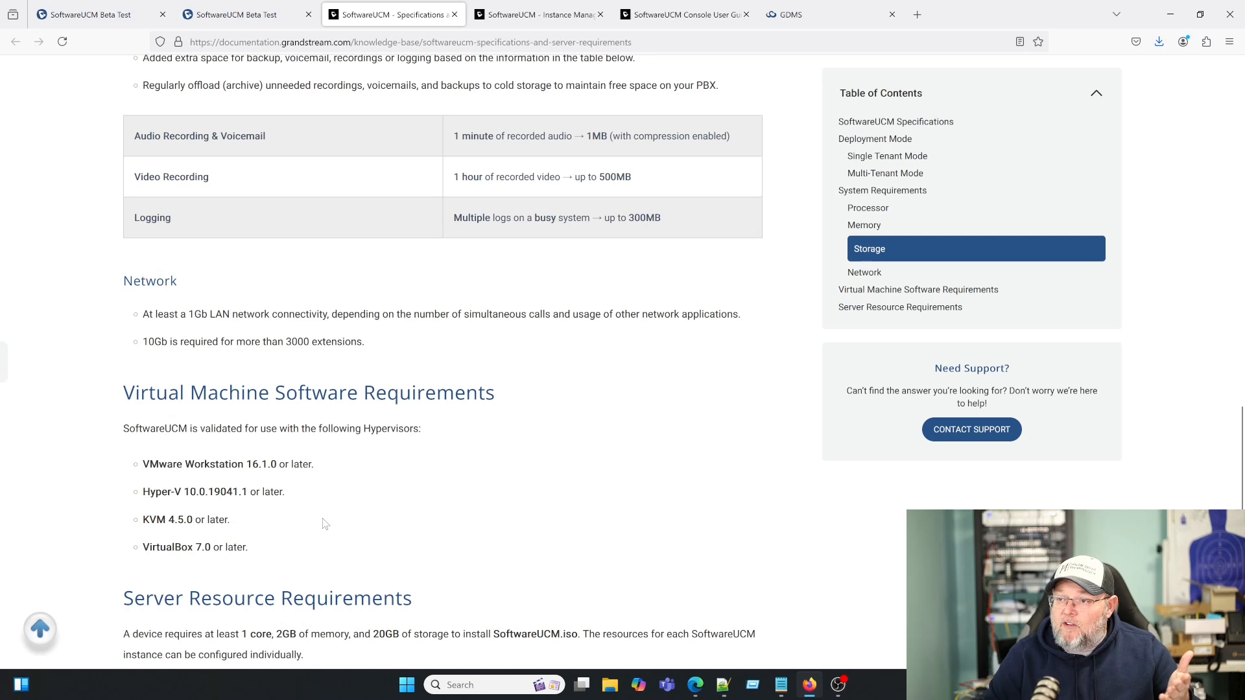
scroll(324, 524, "down", 2)
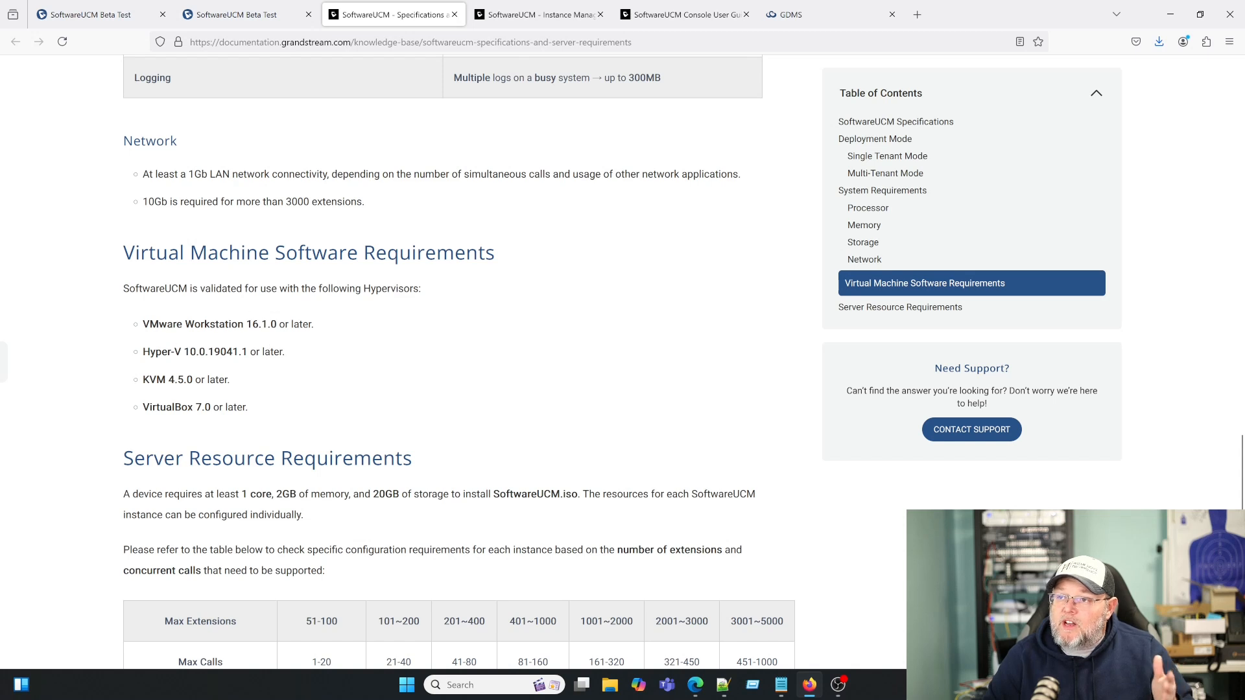
scroll(285, 476, "down", 1)
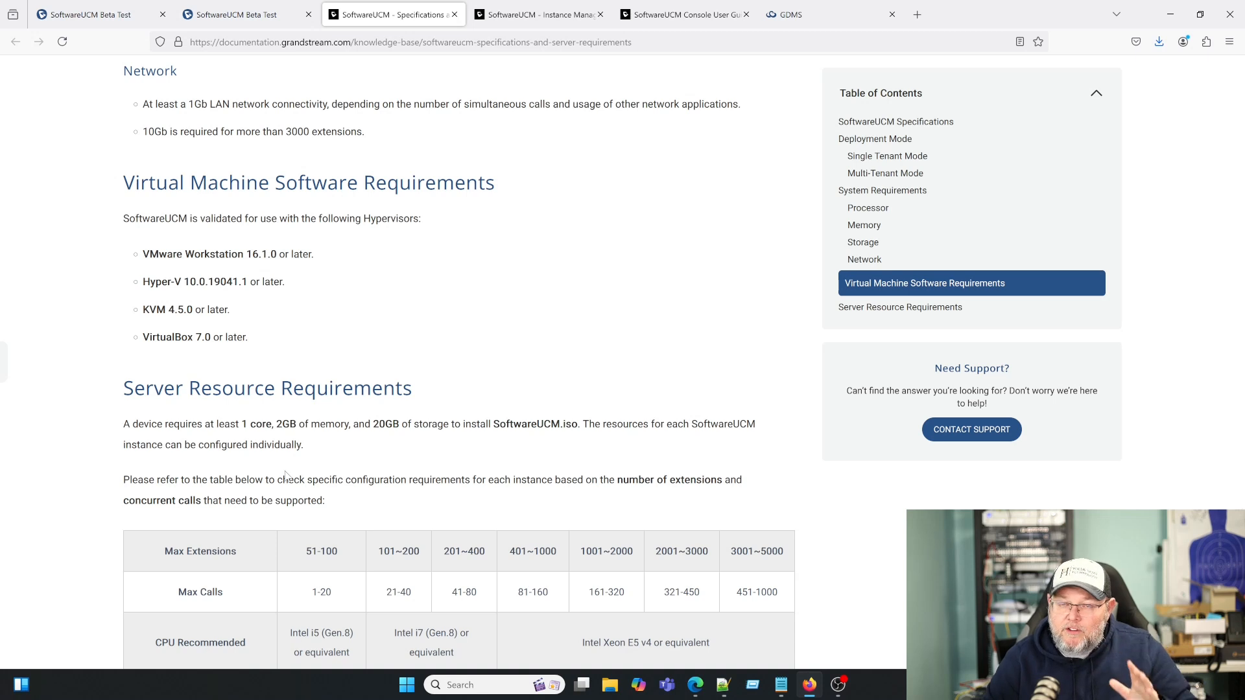
scroll(285, 476, "down", 1)
scroll(283, 476, "down", 3)
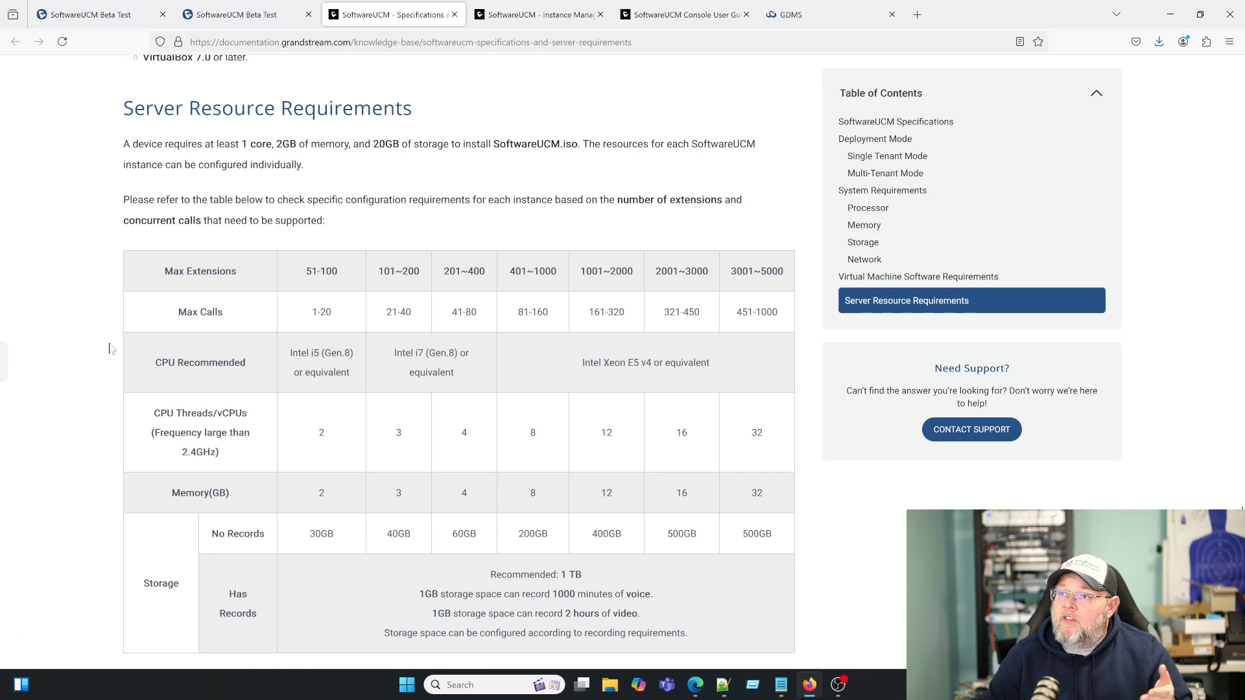
scroll(110, 348, "down", 1)
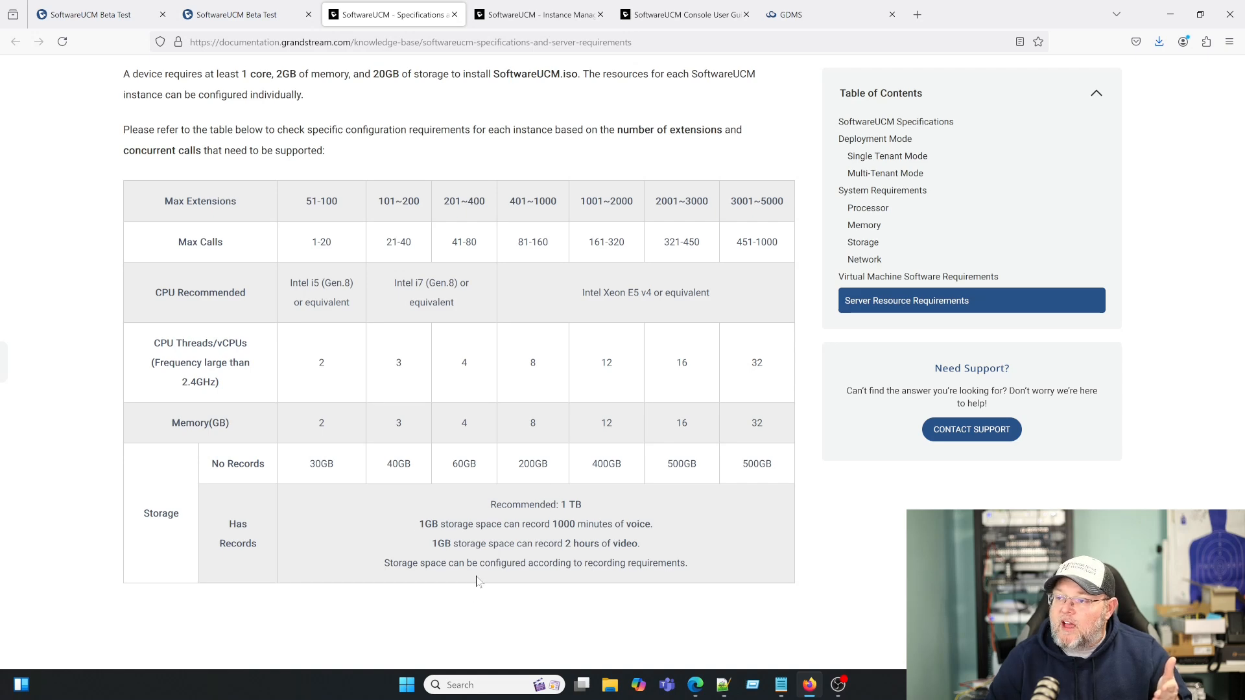
scroll(476, 582, "down", 2)
- Scroll back to the top and return, via the Beta Test tab, to the GDMS free trial page
scroll(473, 583, "up", 2)
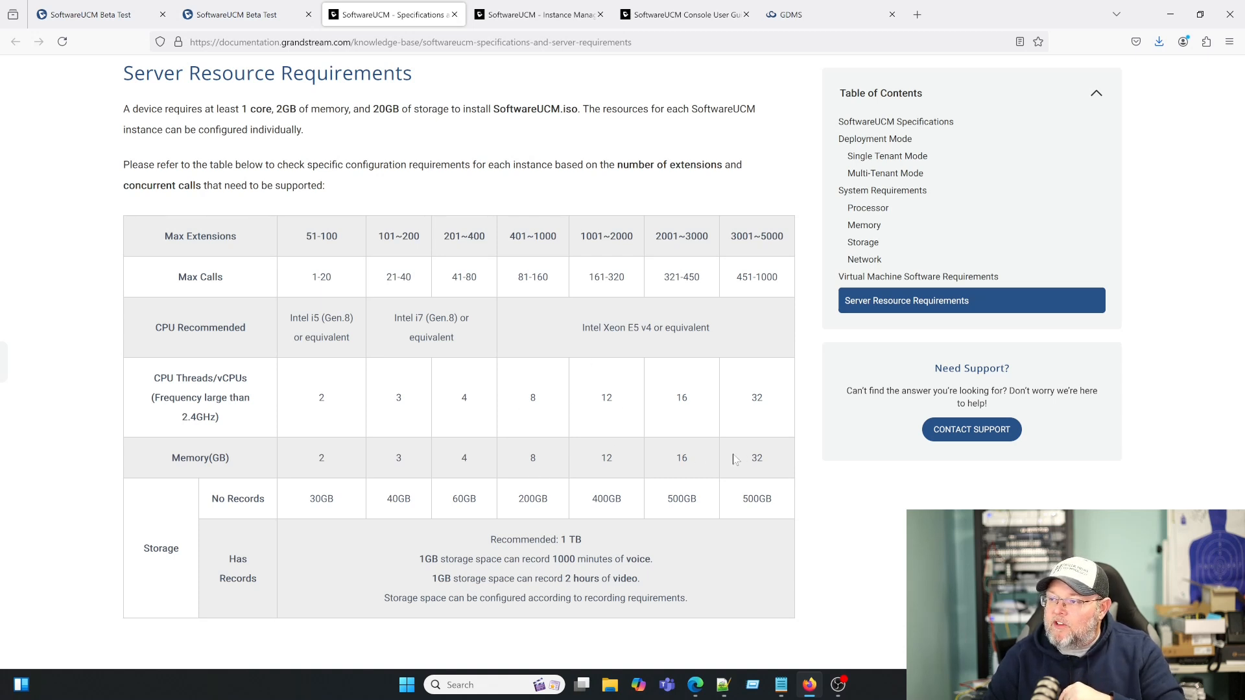
scroll(681, 461, "down", 1)
scroll(624, 461, "up", 2)
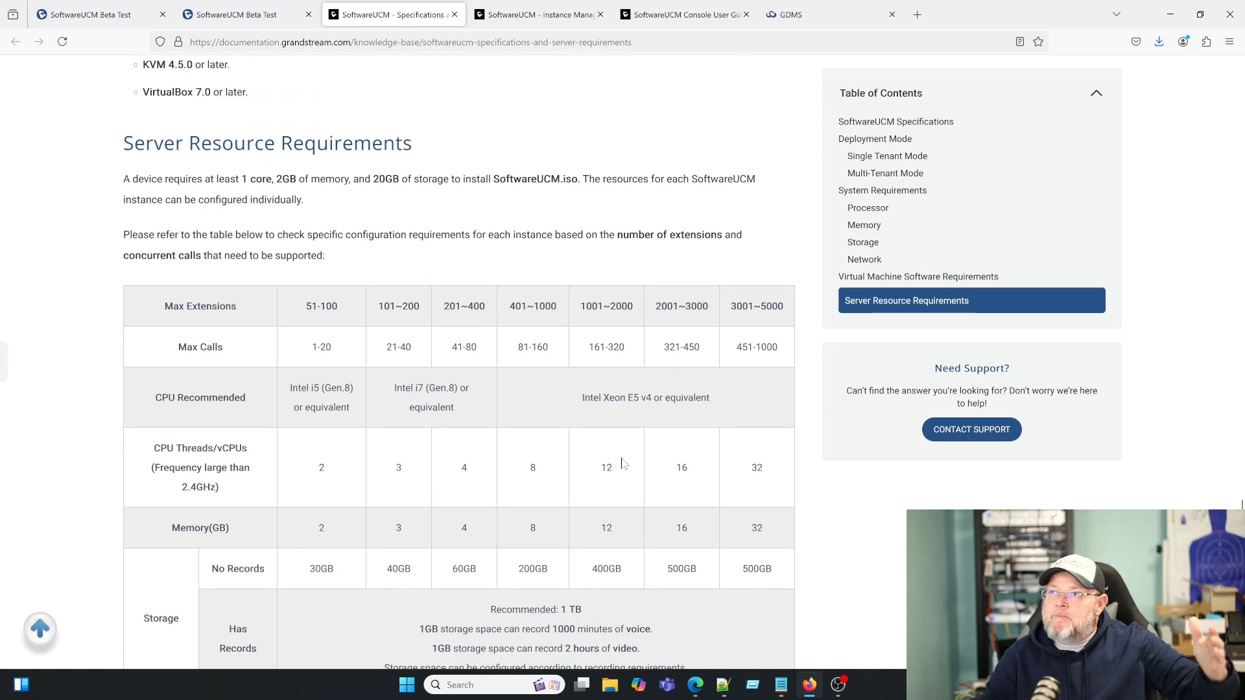
scroll(625, 464, "up", 12)
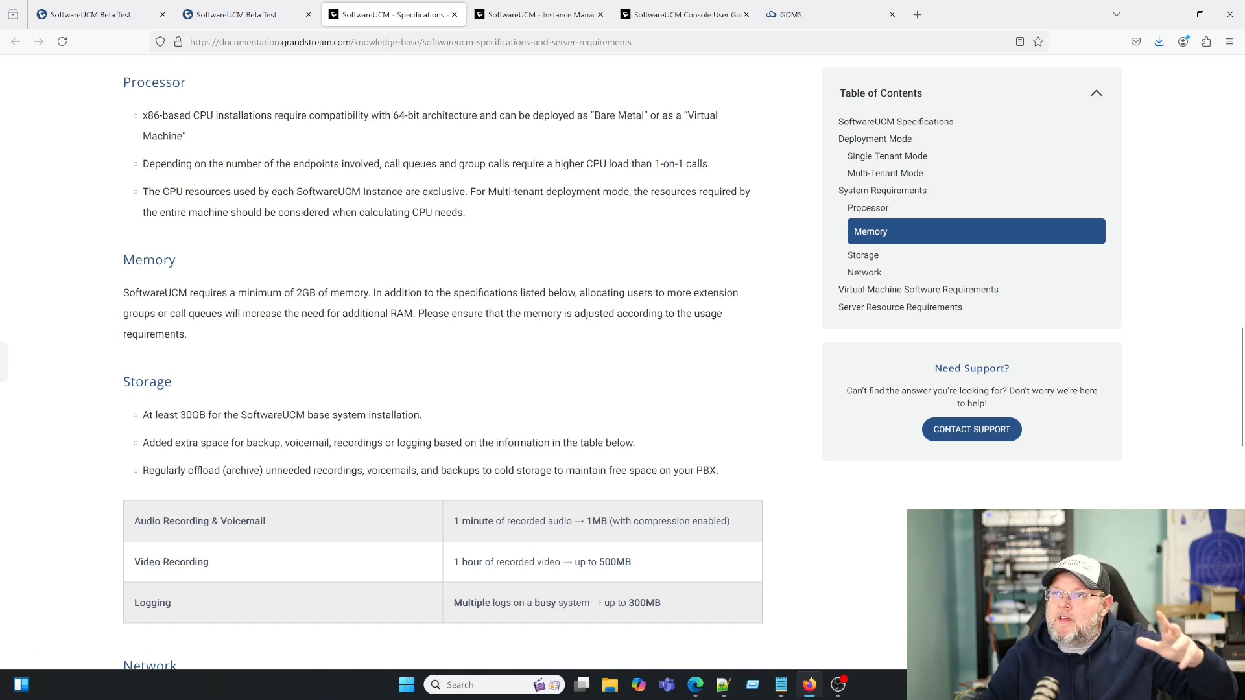
scroll(491, 485, "up", 20)
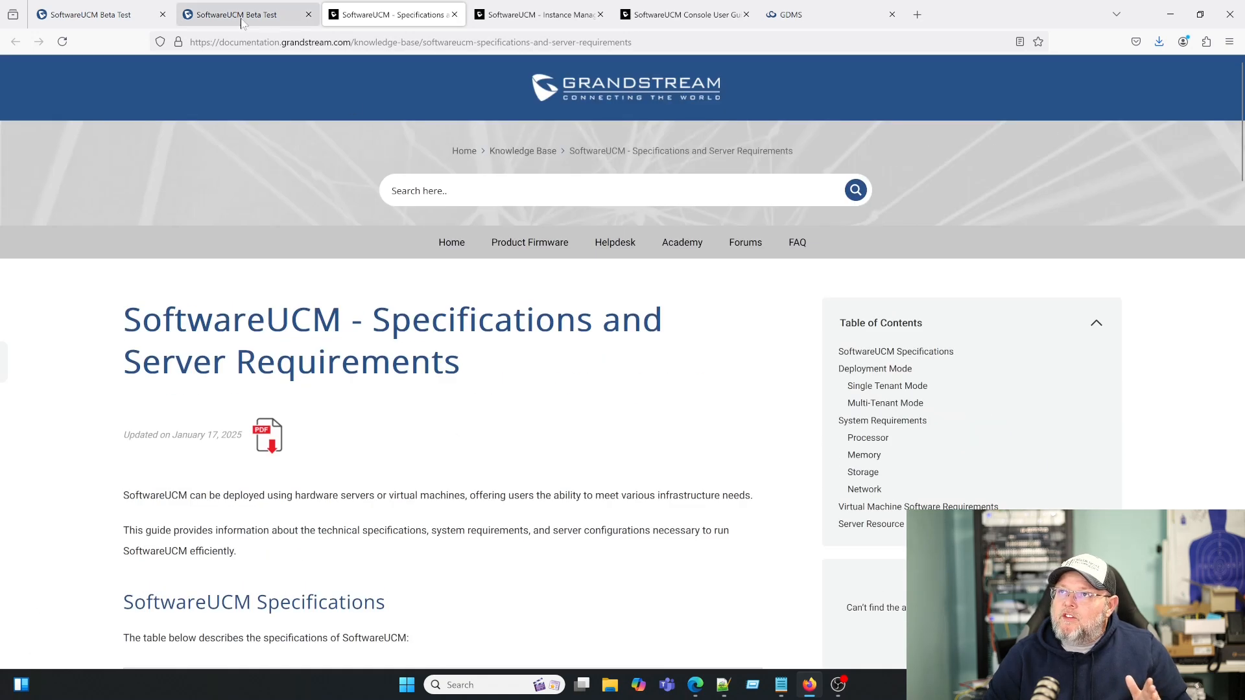
left_click(241, 15)
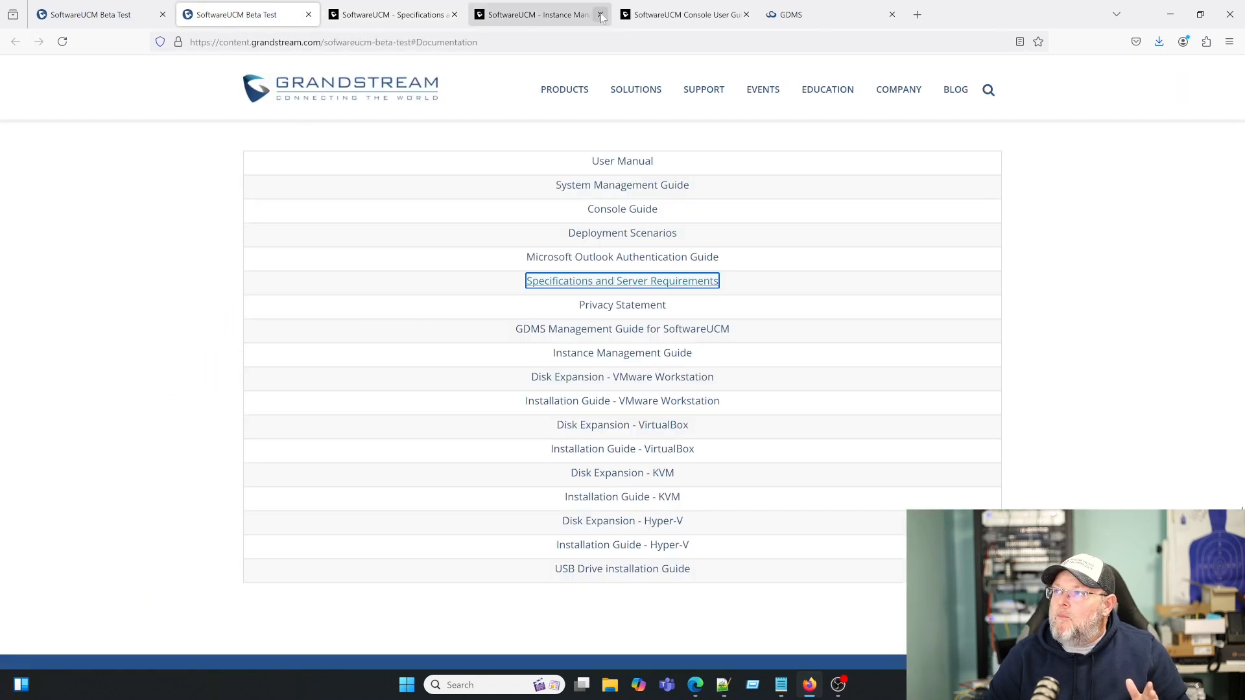
left_click(794, 15)
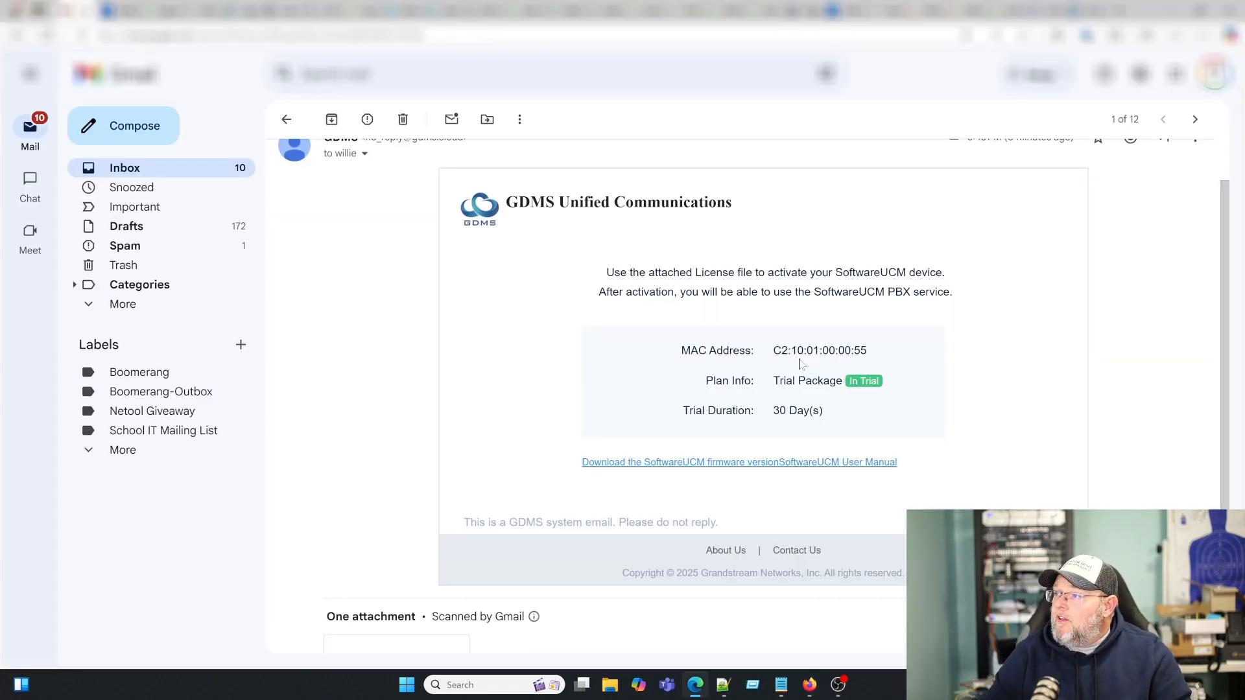
- Scroll down the GDMS trial license email to the License_Online.dat attachment
scroll(649, 470, "down", 2)
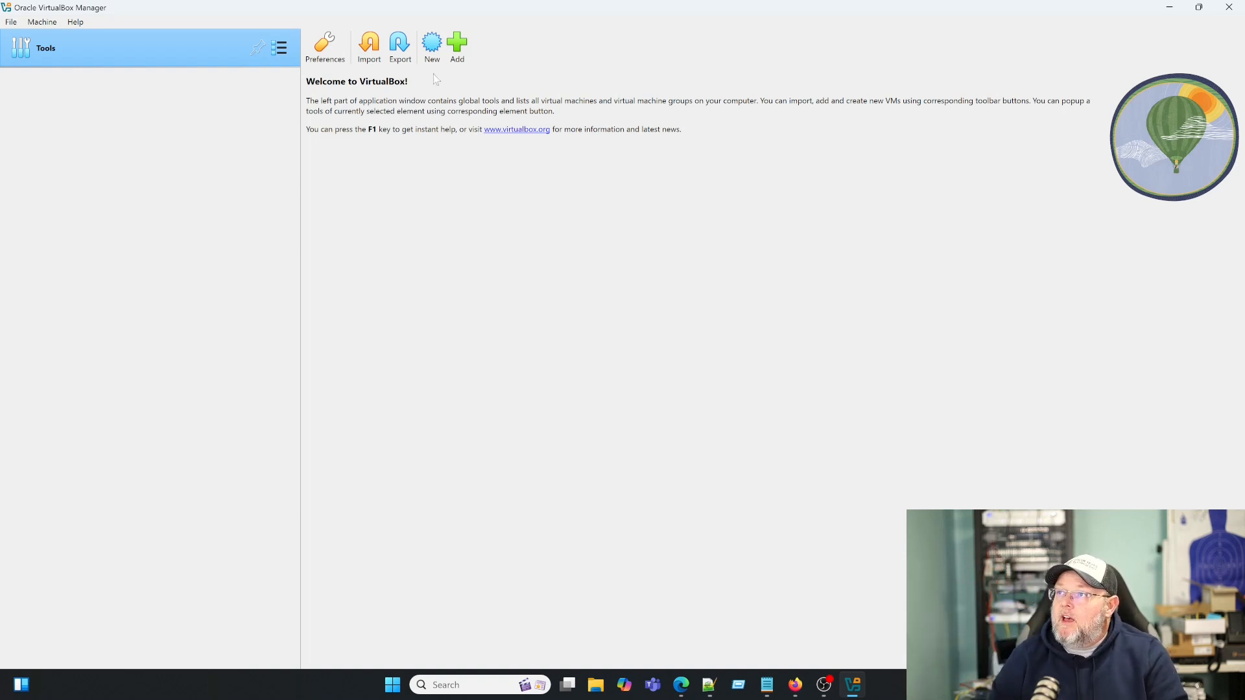
- Start a new virtual machine named LabVirtUCM with type Linux and subtype Other Linux
left_click(433, 48)
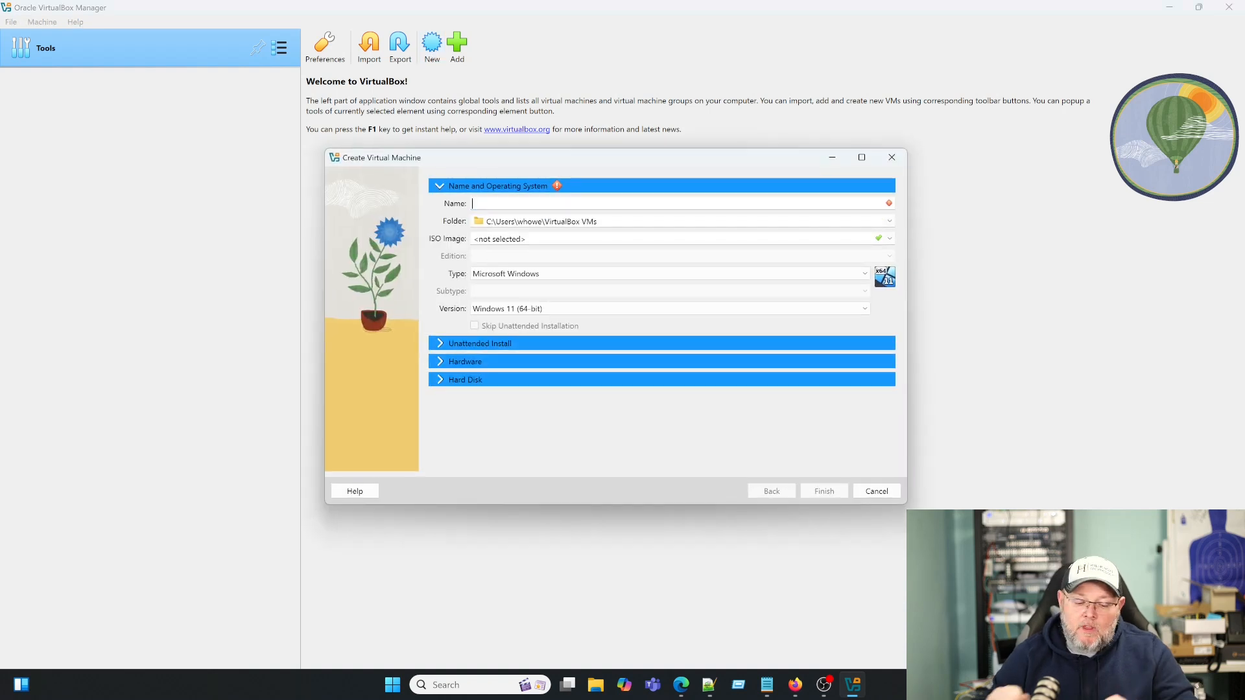
type("G")
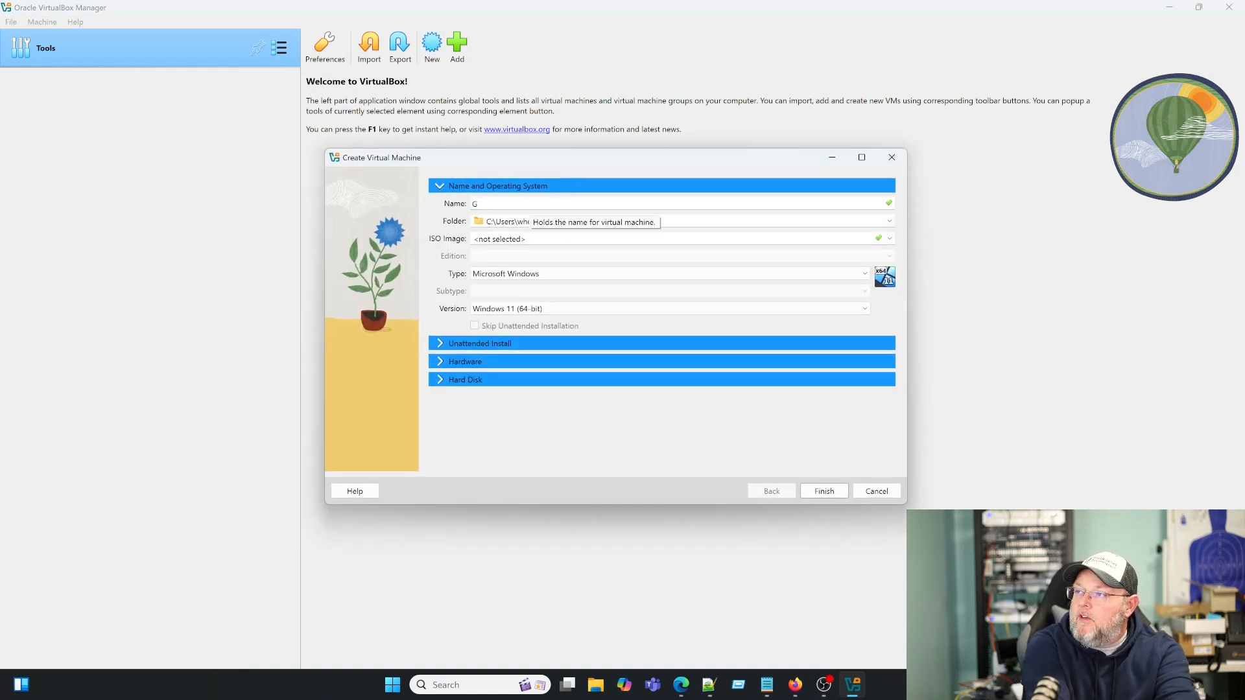
key("BackSpace")
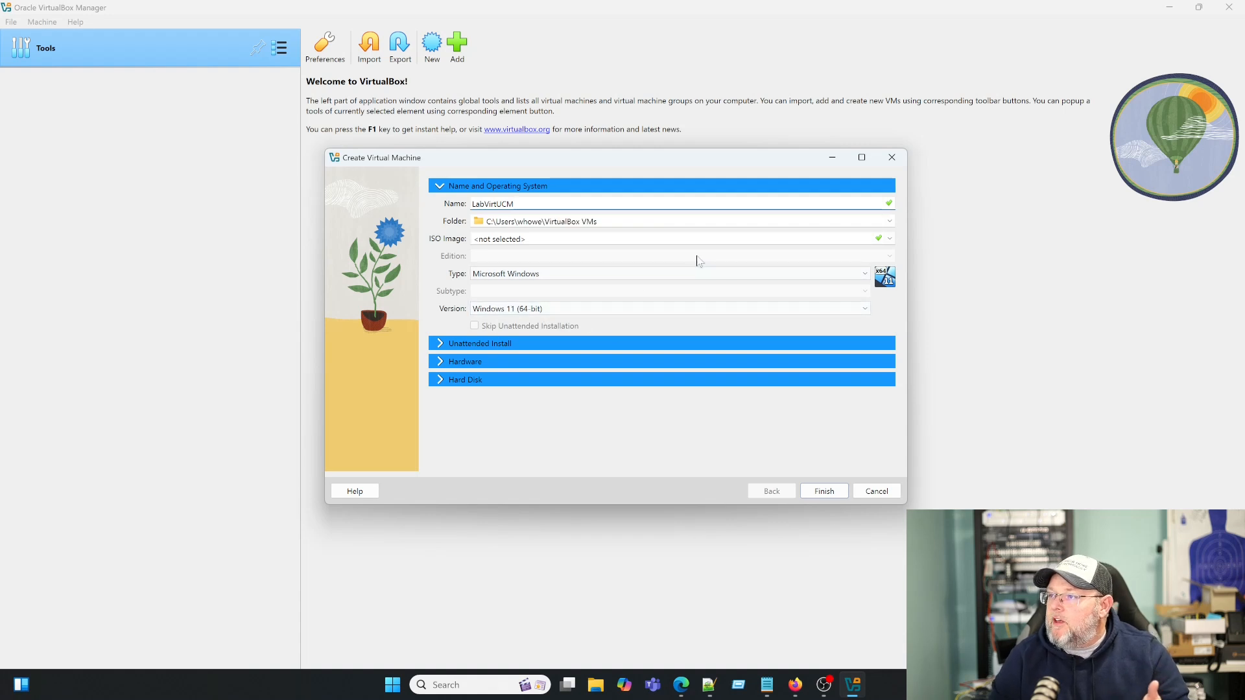
left_click(640, 278)
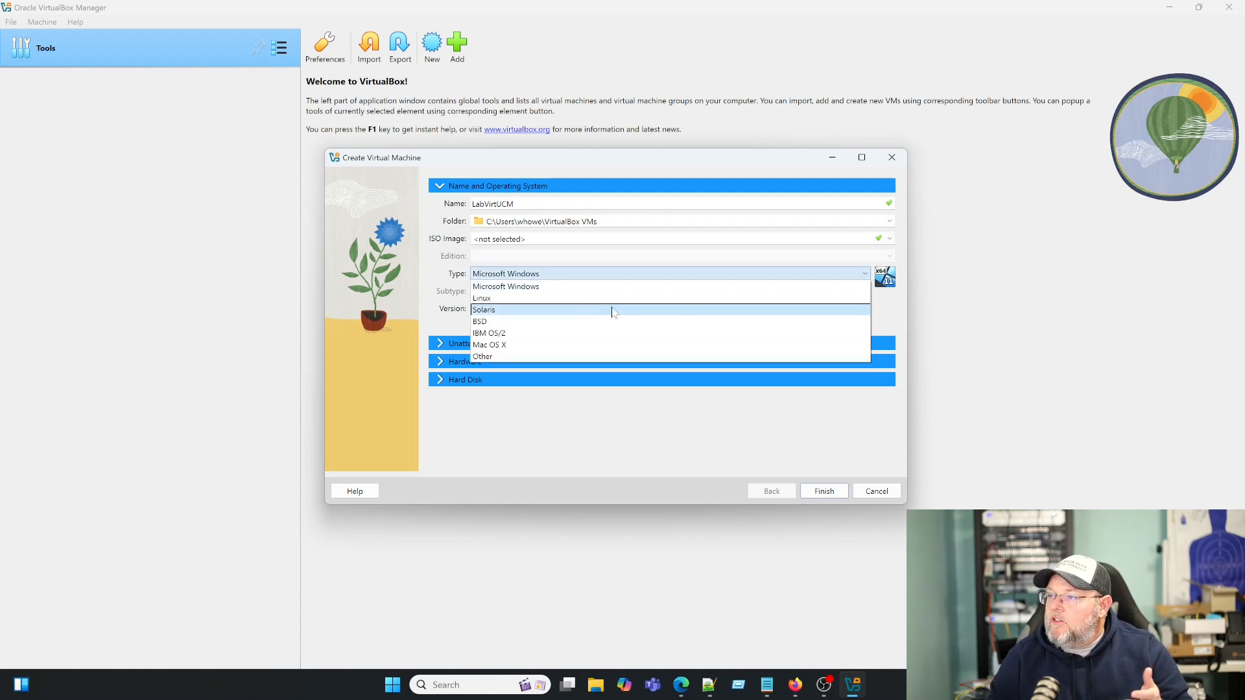
left_click(580, 299)
left_click(653, 299)
scroll(651, 358, "down", 2)
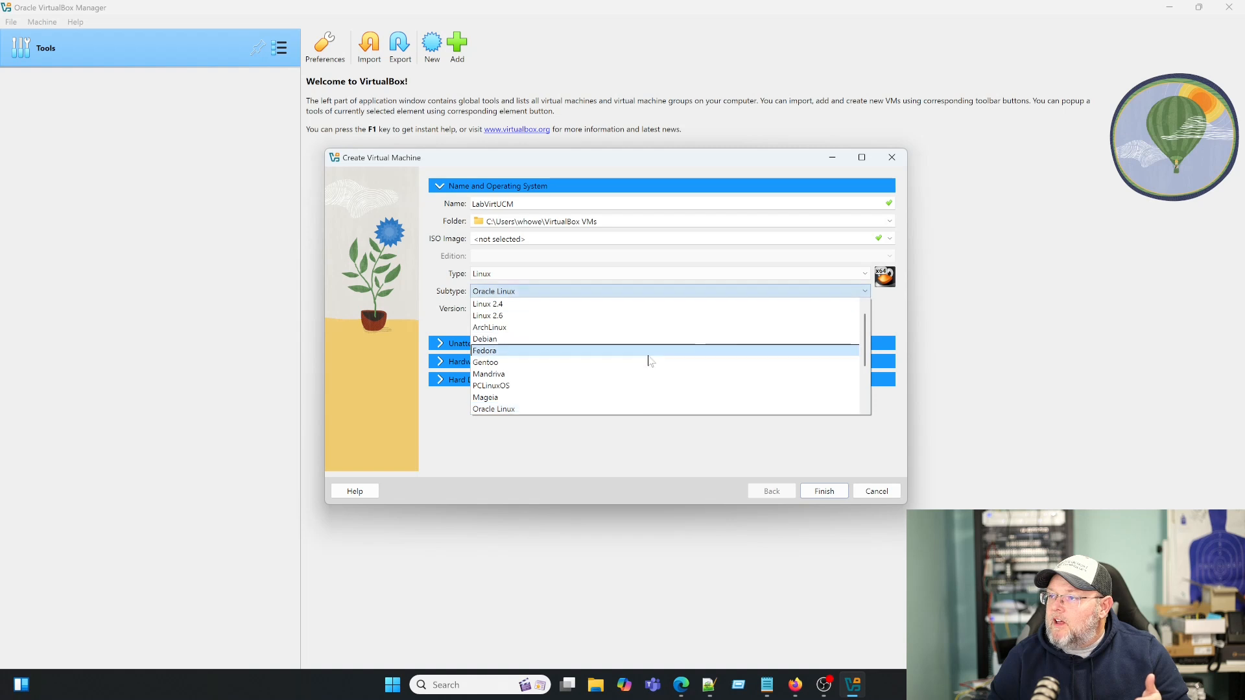
scroll(651, 360, "down", 1)
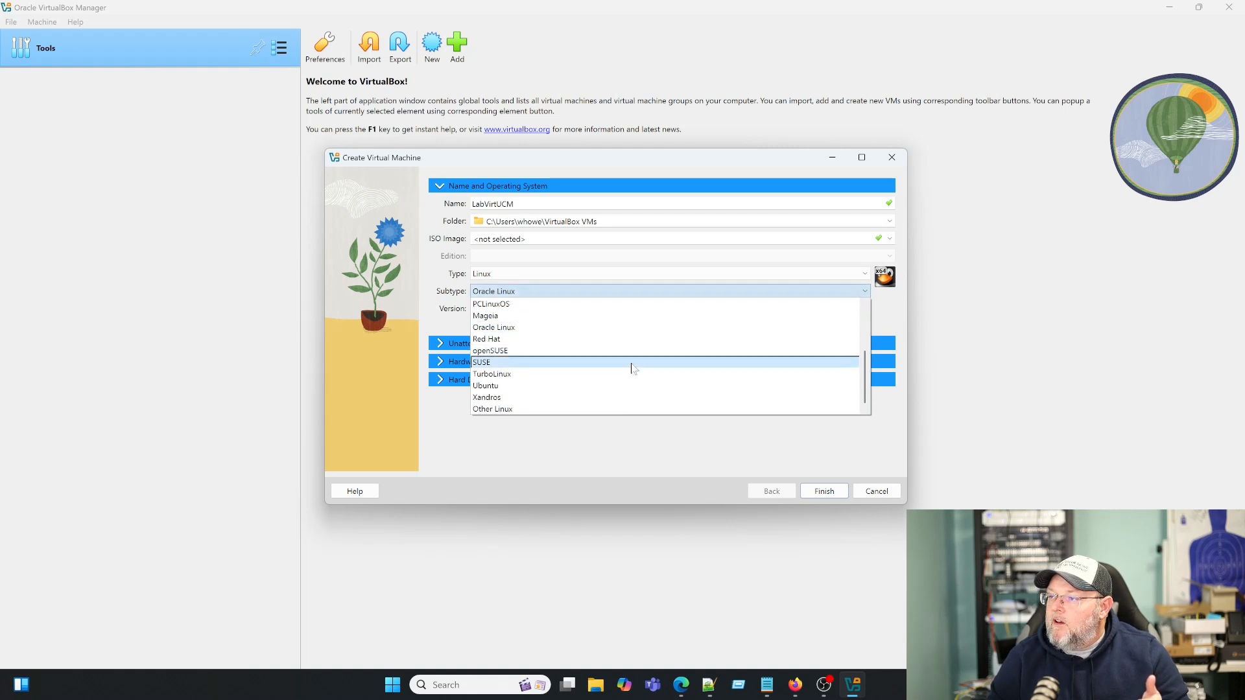
left_click(574, 410)
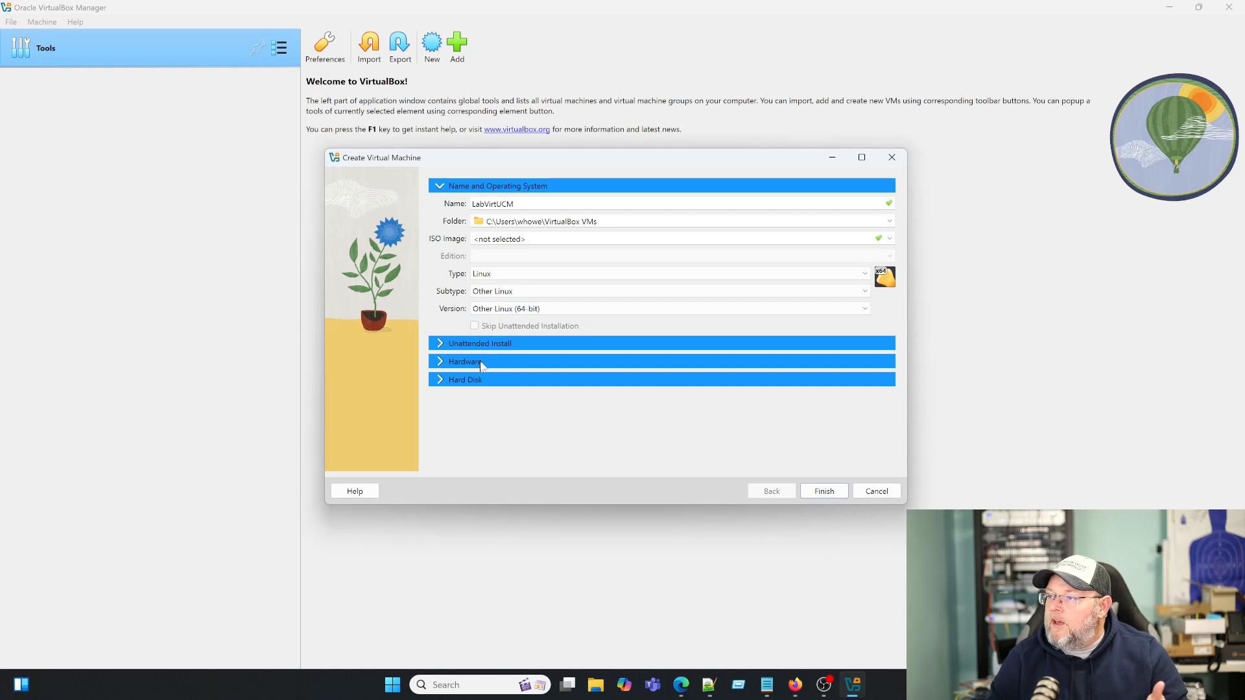
- Give LabVirtUCM 4096 MB memory, 2 processors and a 30 GB virtual hard disk, then finish
left_click(441, 344)
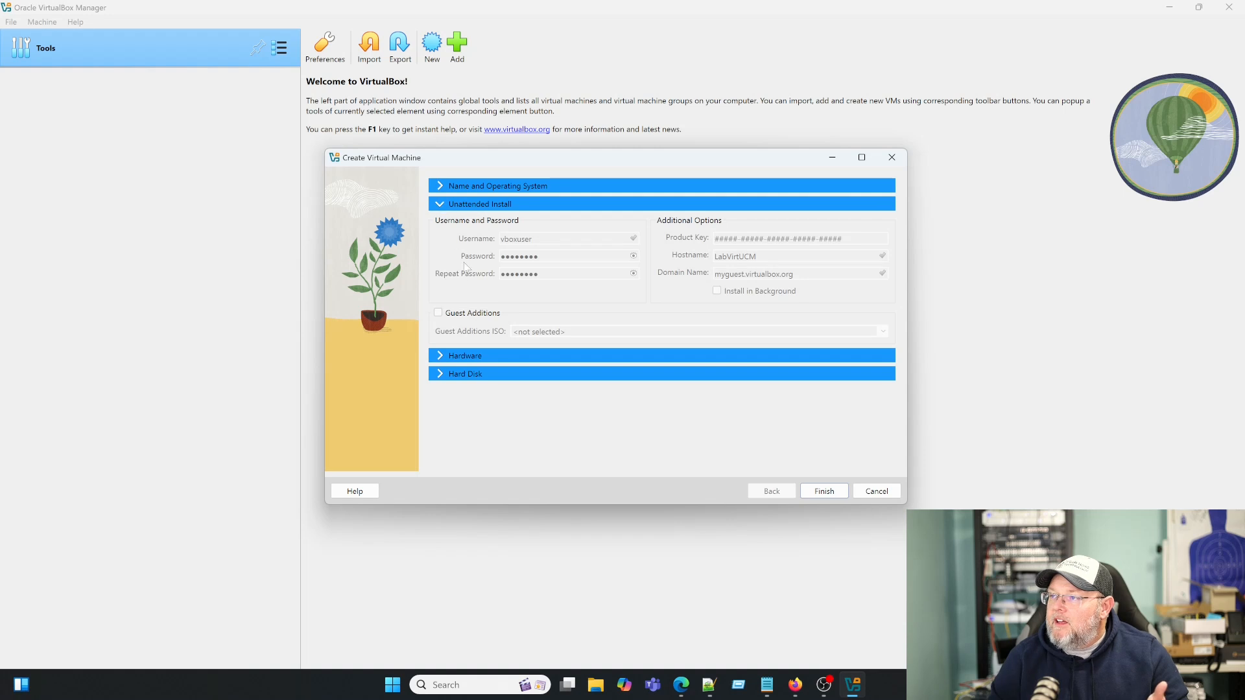
left_click(442, 357)
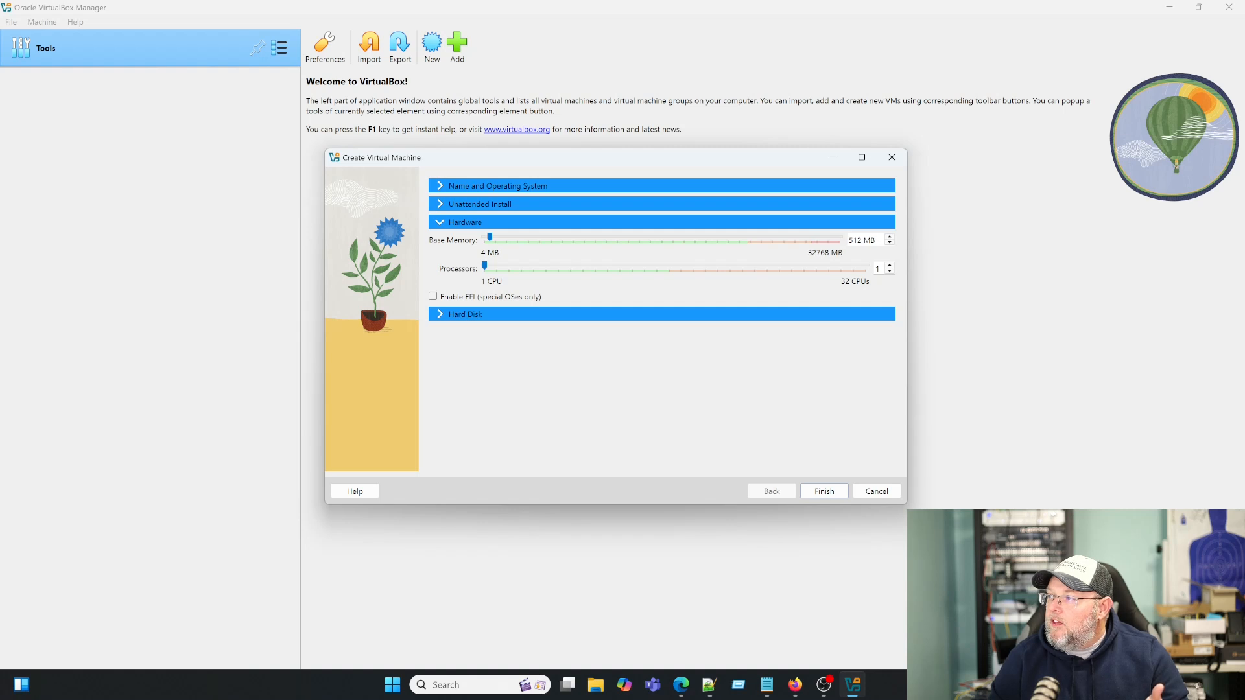
key("BackSpace")
key("BackSpace")
key("BackSpace")
type("40")
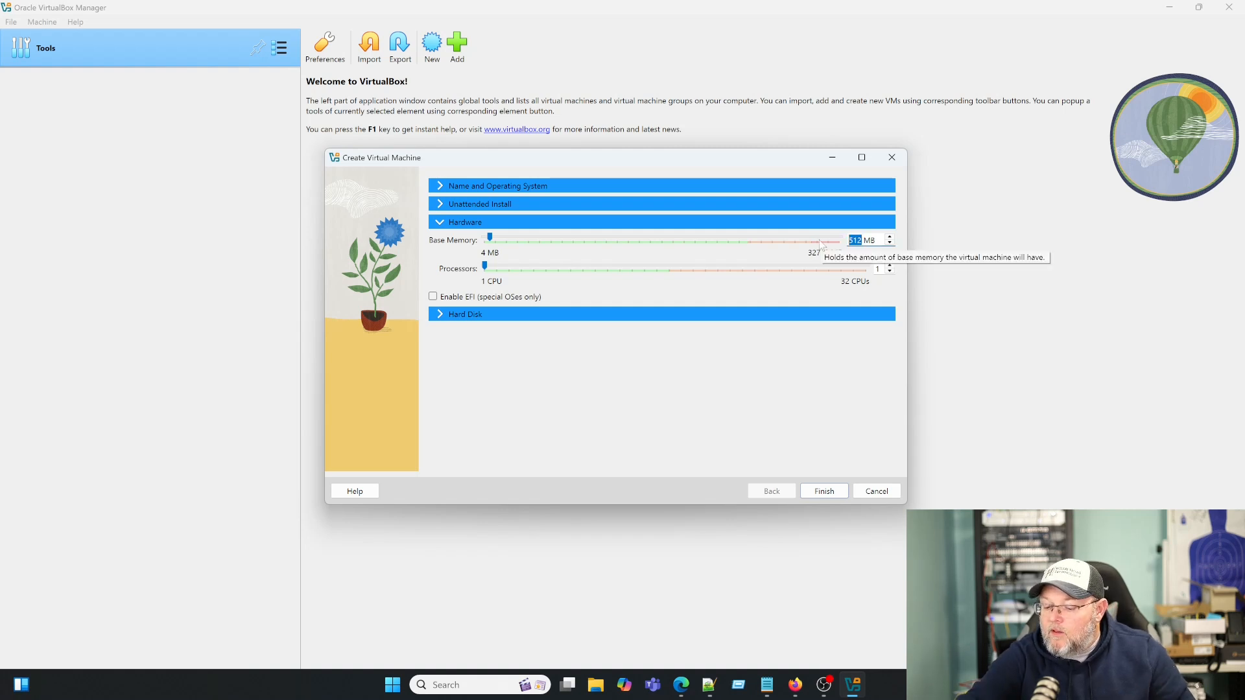
type("96")
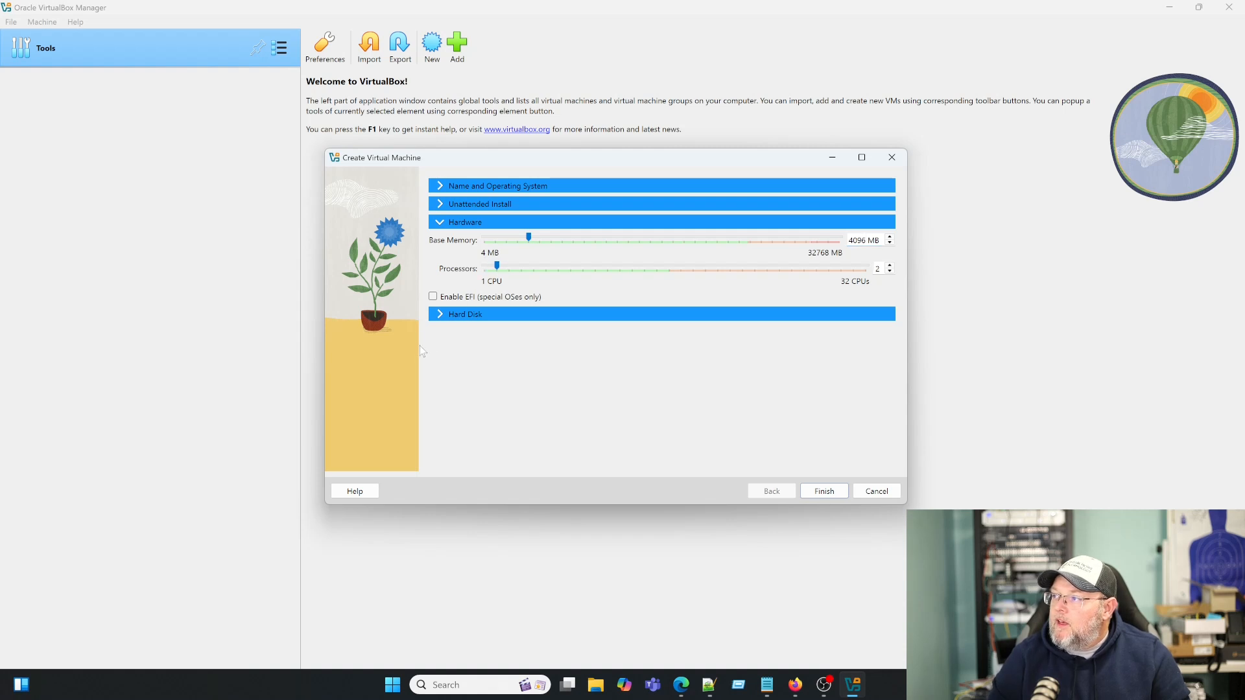
left_click(444, 316)
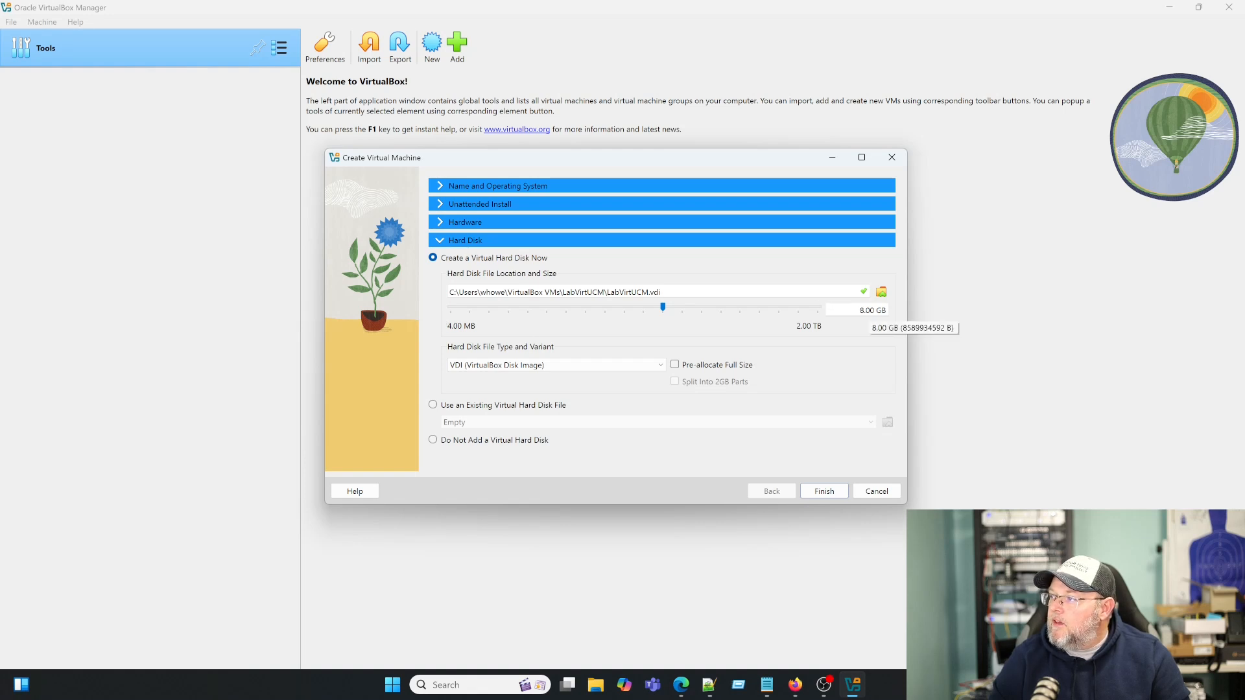
double_click(863, 310)
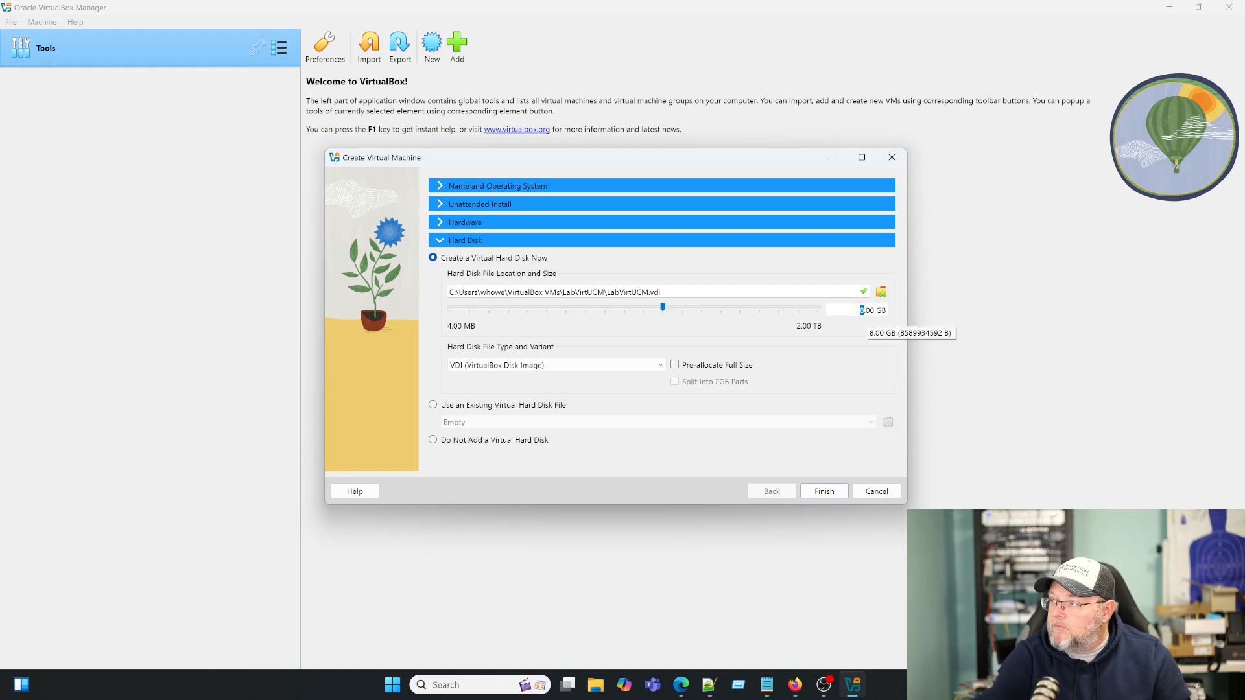
type("30")
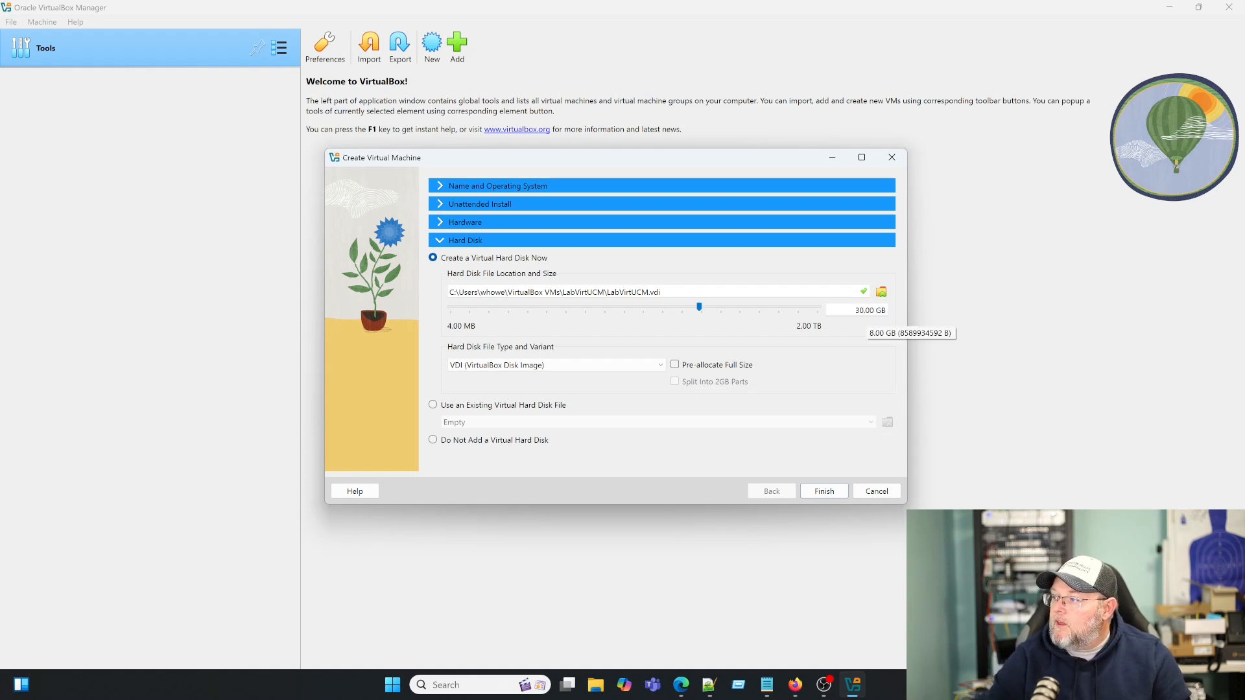
left_click(823, 491)
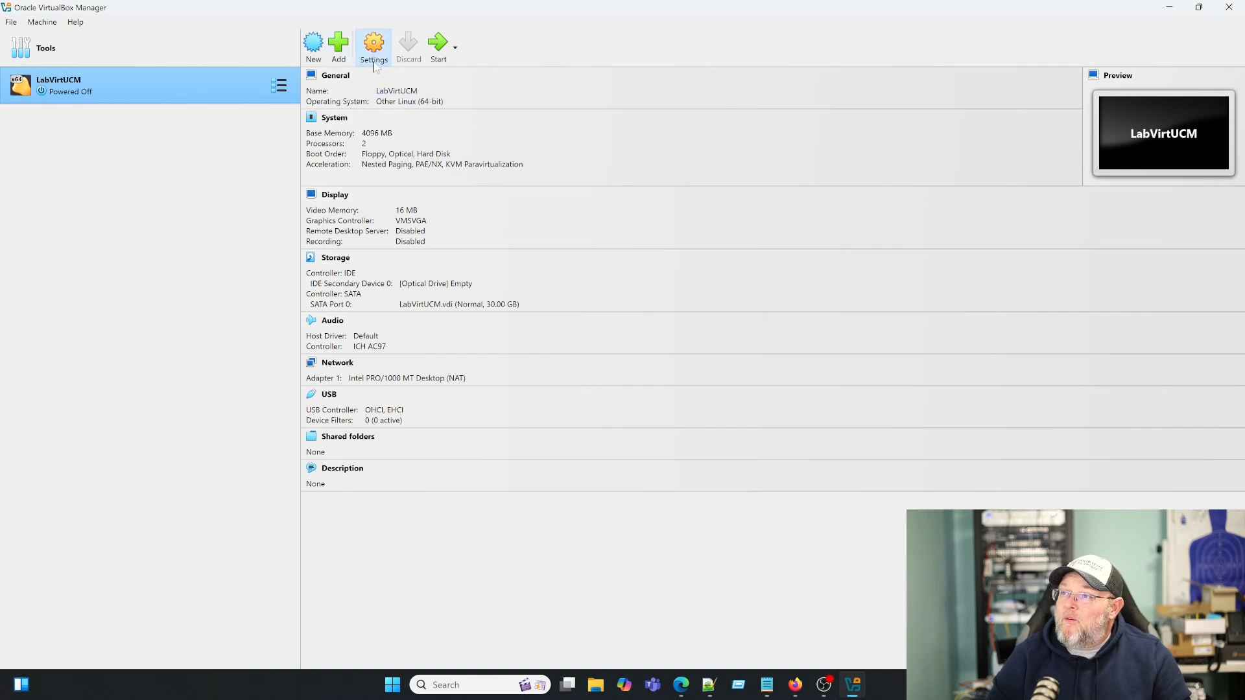
- Set LabVirtUCM's network adapter to Bridged Adapter, check softwareucm_beta.iso under Storage, and save
left_click(379, 47)
left_click(433, 358)
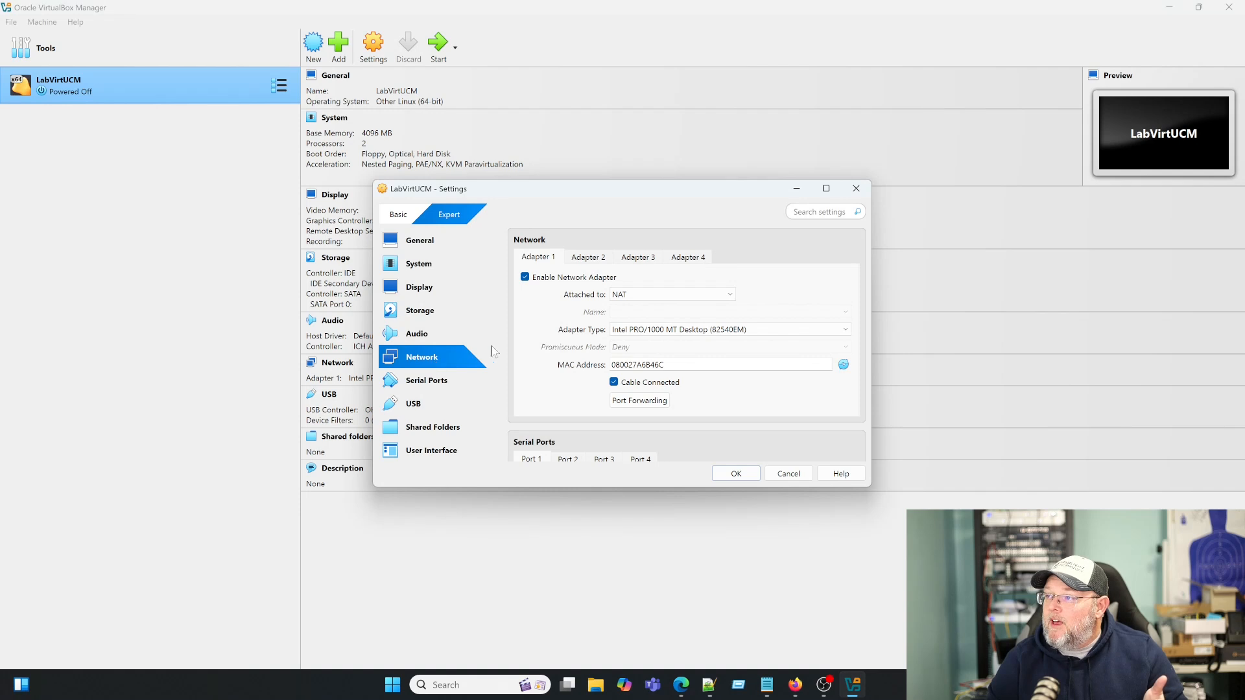
left_click(679, 295)
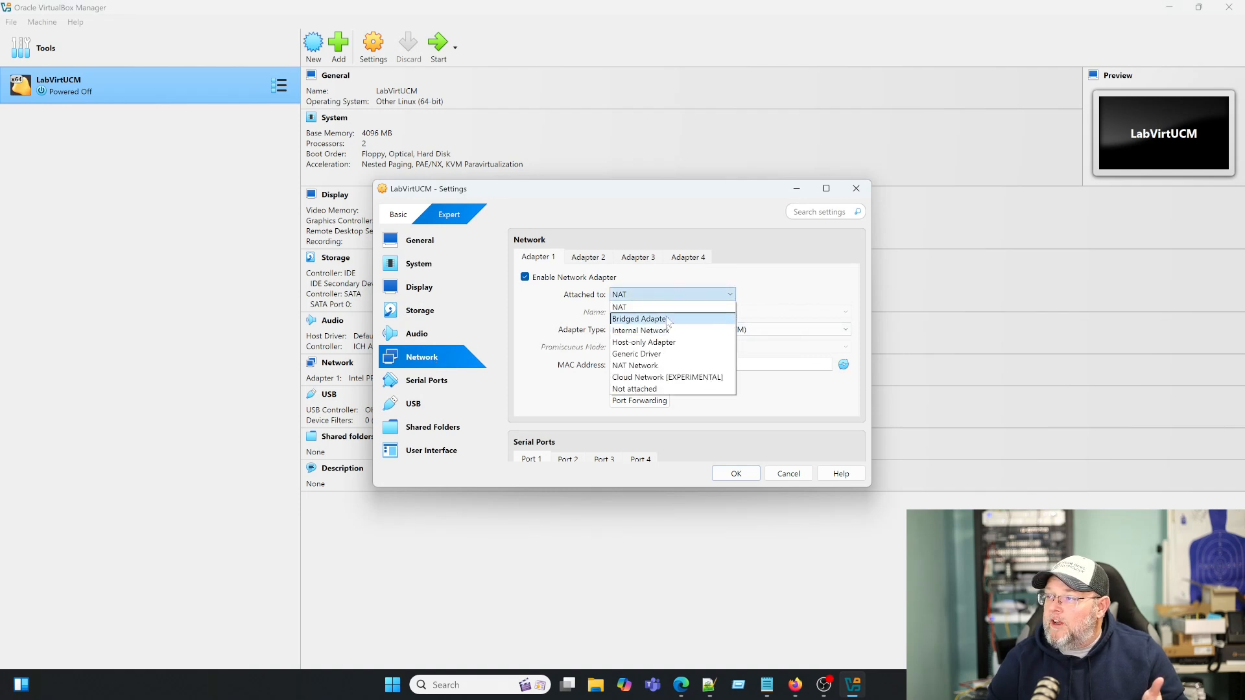
left_click(674, 318)
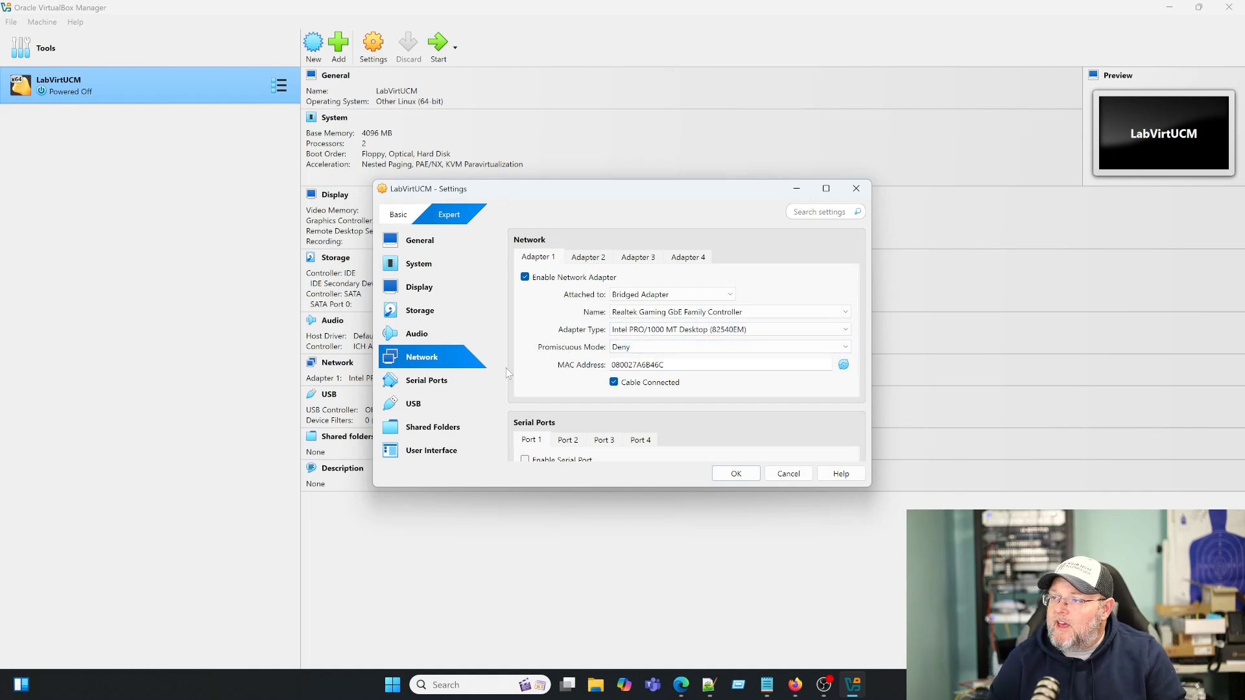
left_click(426, 314)
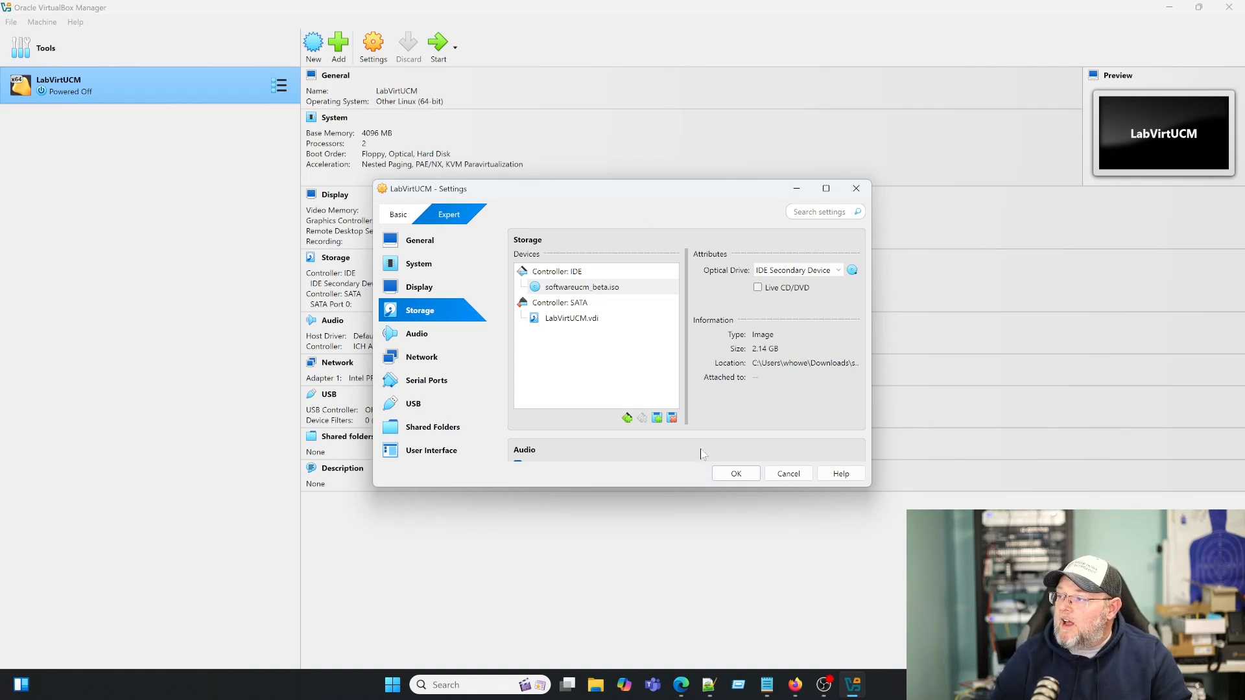
left_click(736, 474)
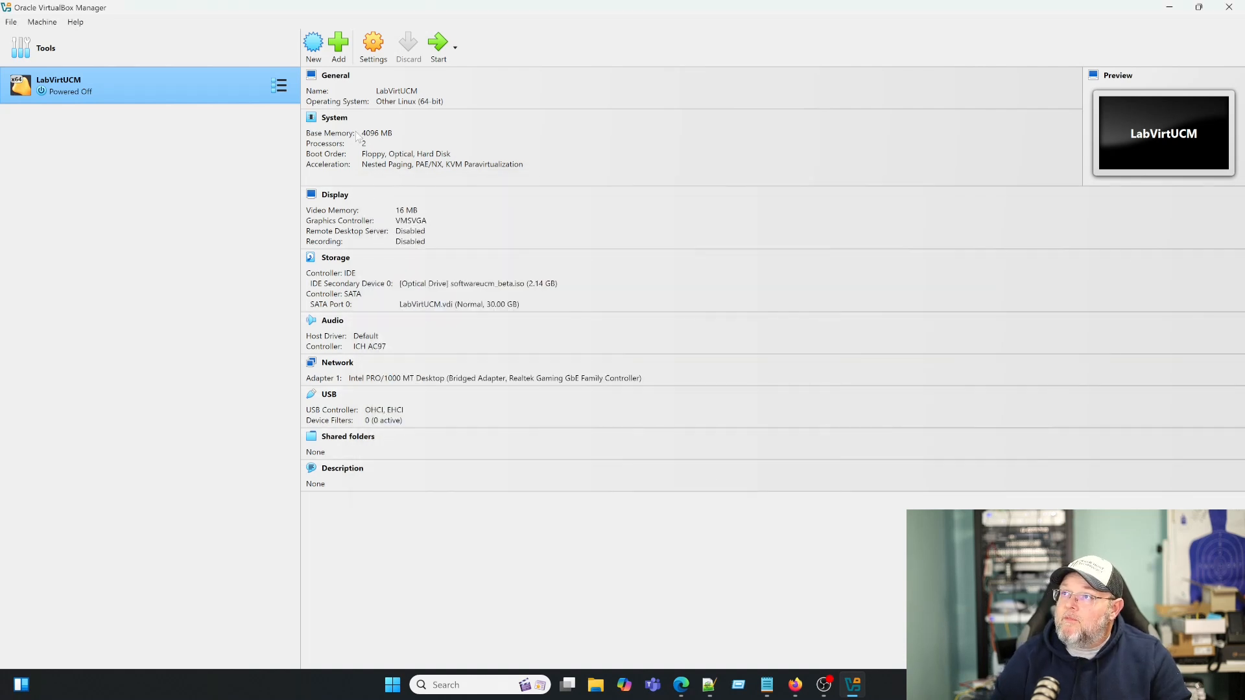
- Boot LabVirtUCM, enlarge and reposition its window, and capture keyboard and mouse into the guest
left_click(437, 44)
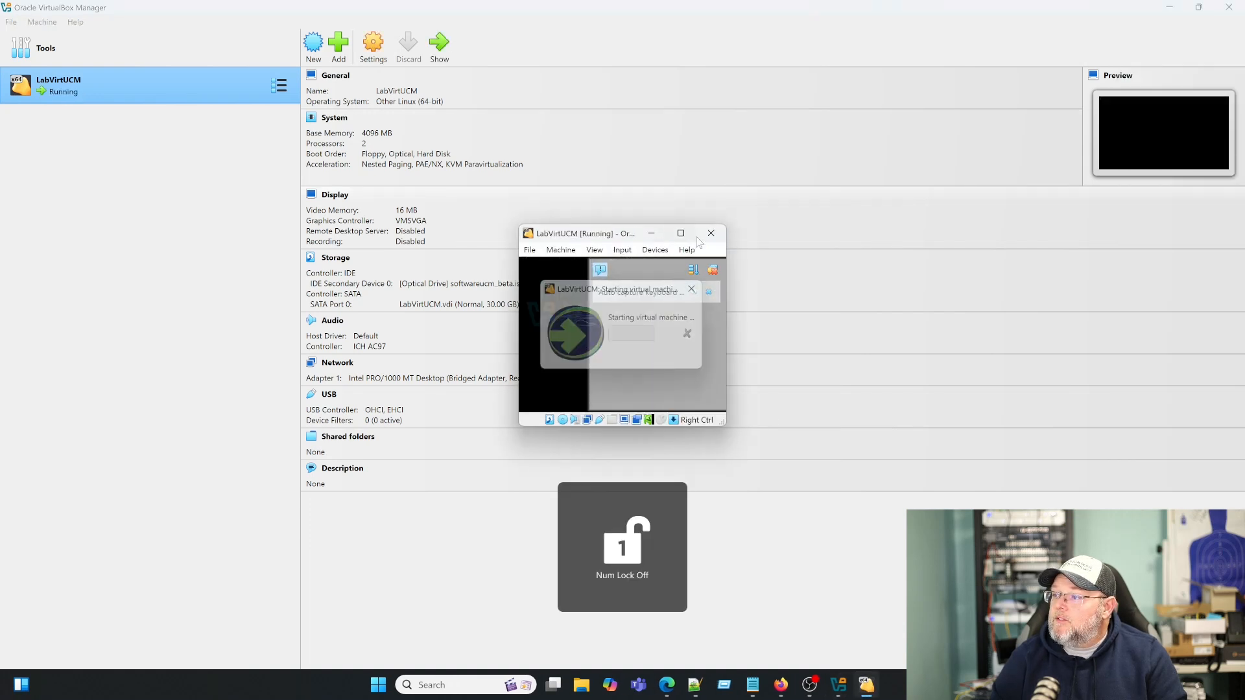
mouse_move(681, 234)
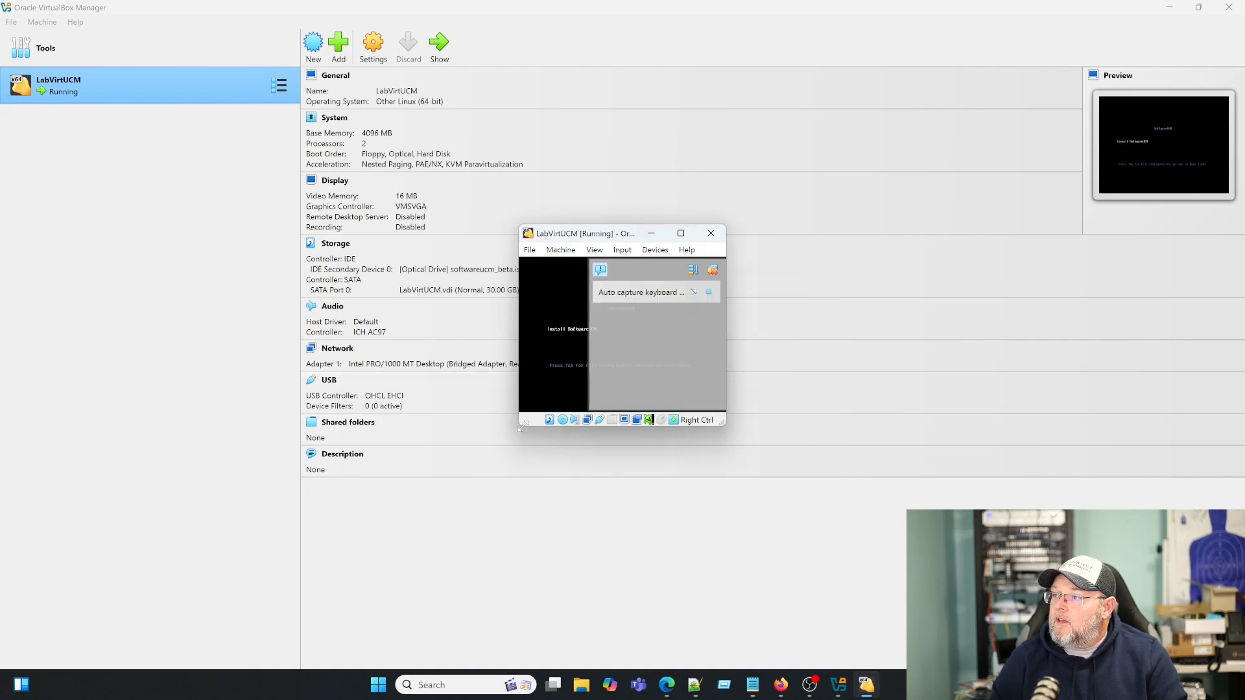
left_click_drag(522, 427, 251, 559)
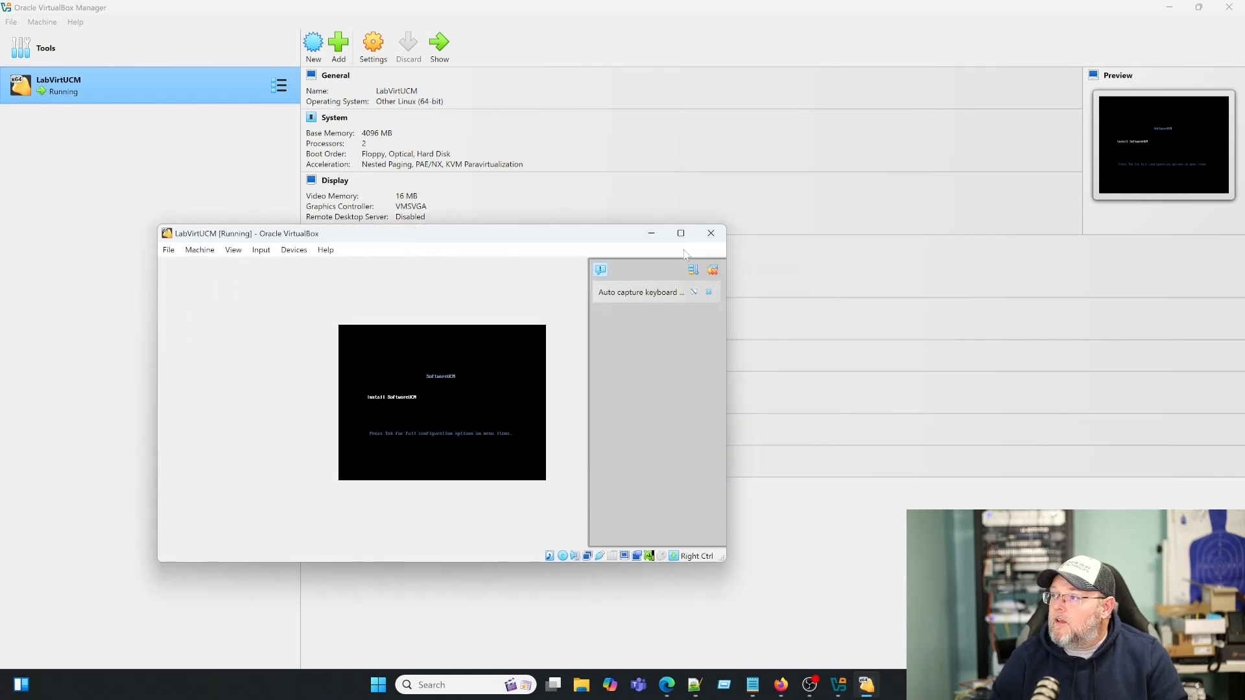
left_click(708, 293)
left_click_drag(456, 239, 539, 202)
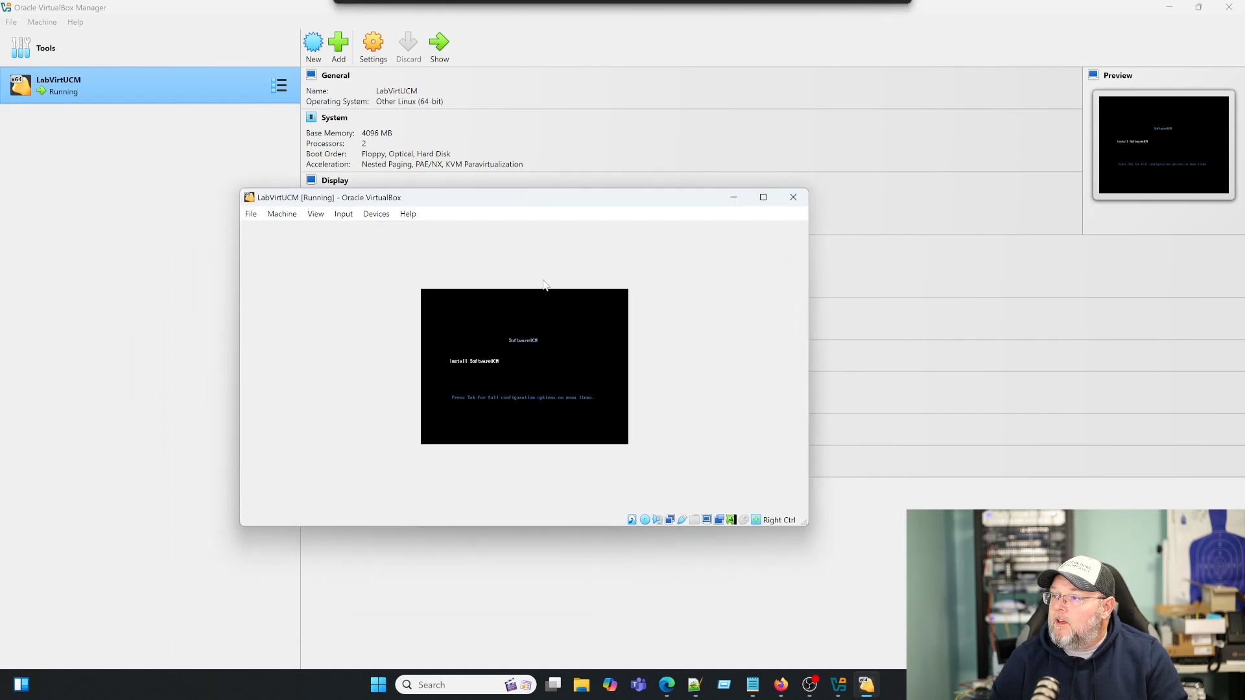
left_click(534, 390)
left_click(498, 456)
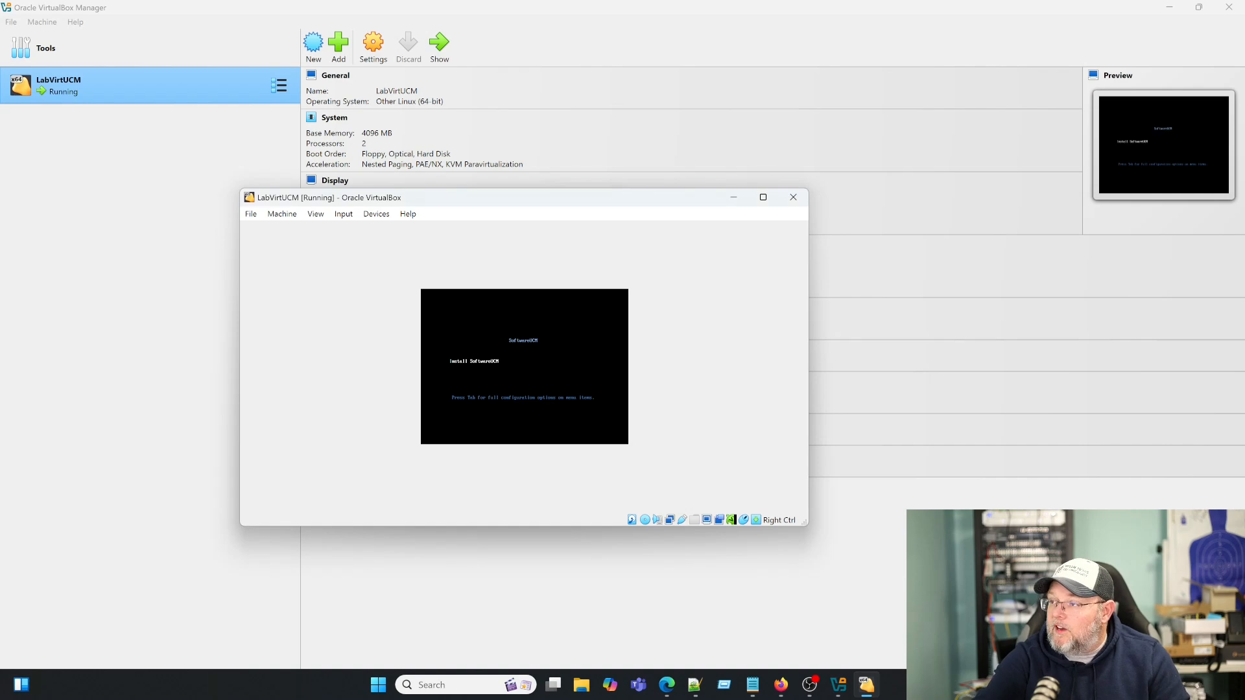
- Run Install SoftwareUCM from the boot menu, then switch to the Instance Management Guide in Firefox
key("Return")
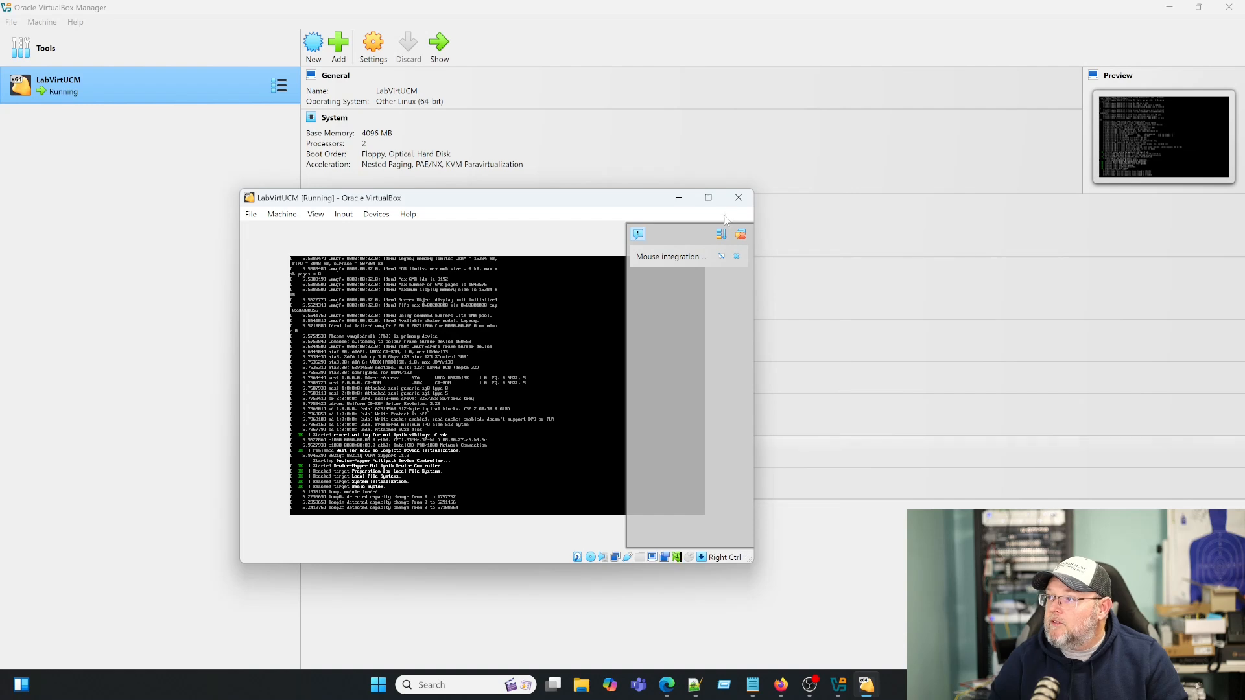
left_click(737, 256)
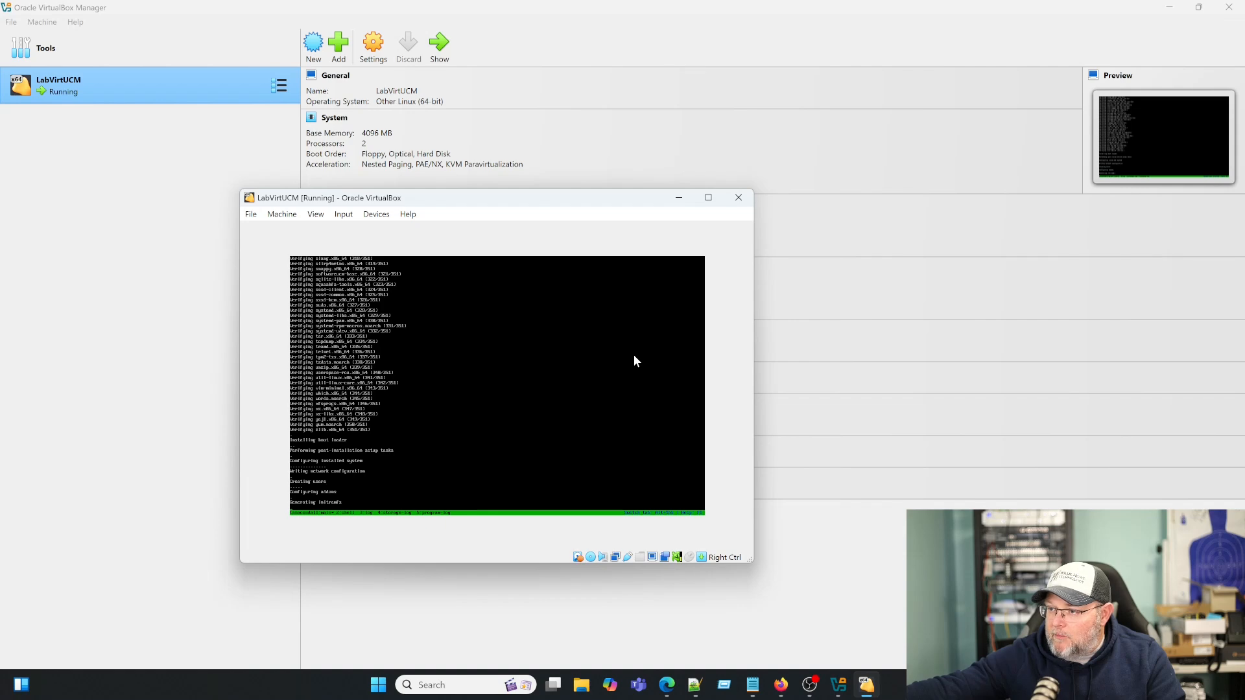
key("alt+Tab")
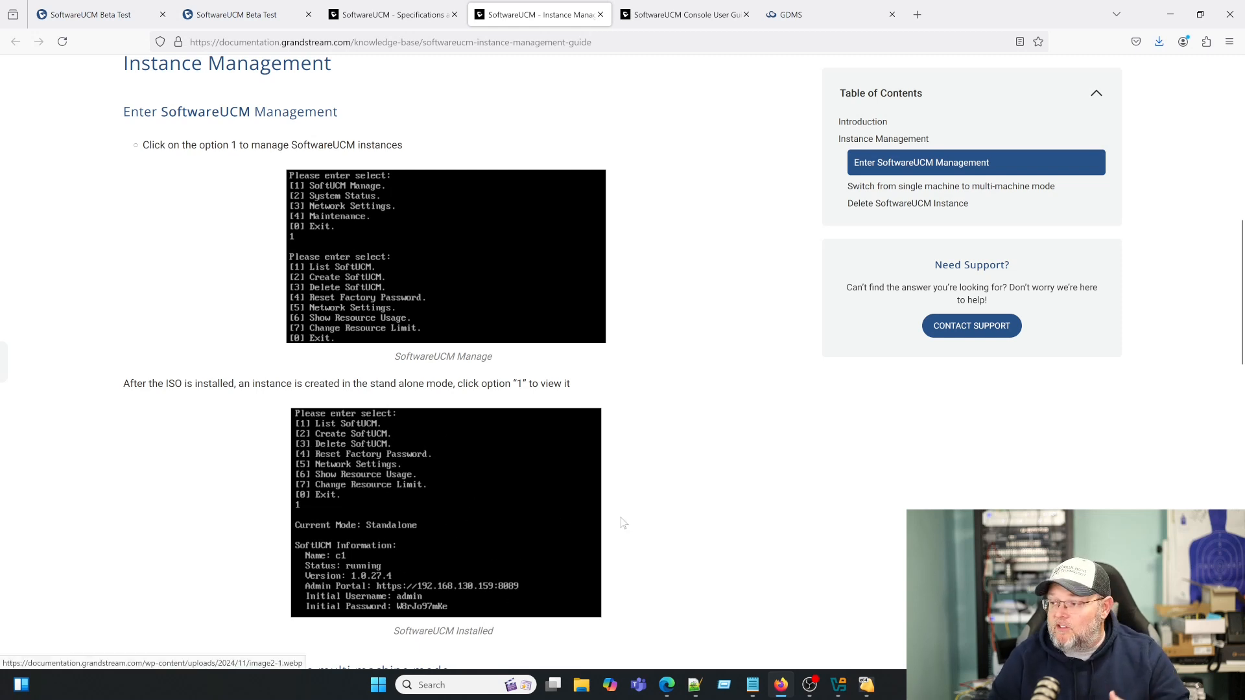
- Remove the installer disc from LabVirtUCM's virtual optical drive
left_click(868, 688)
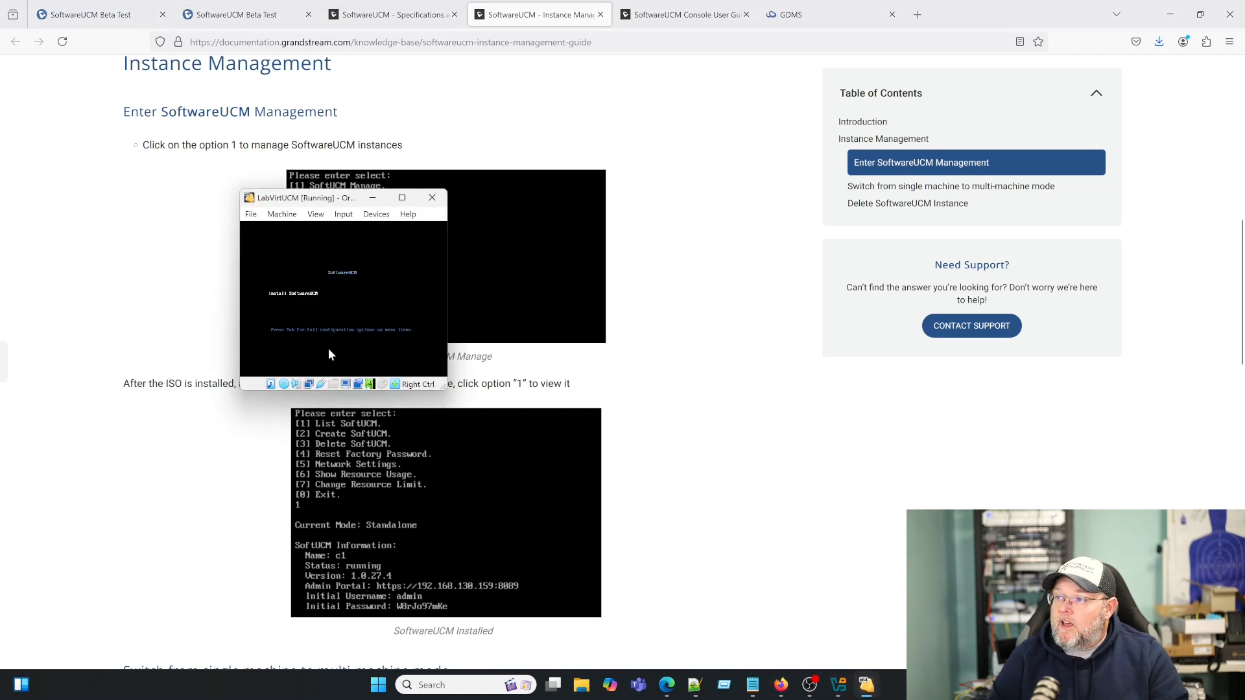
left_click(316, 215)
mouse_move(374, 217)
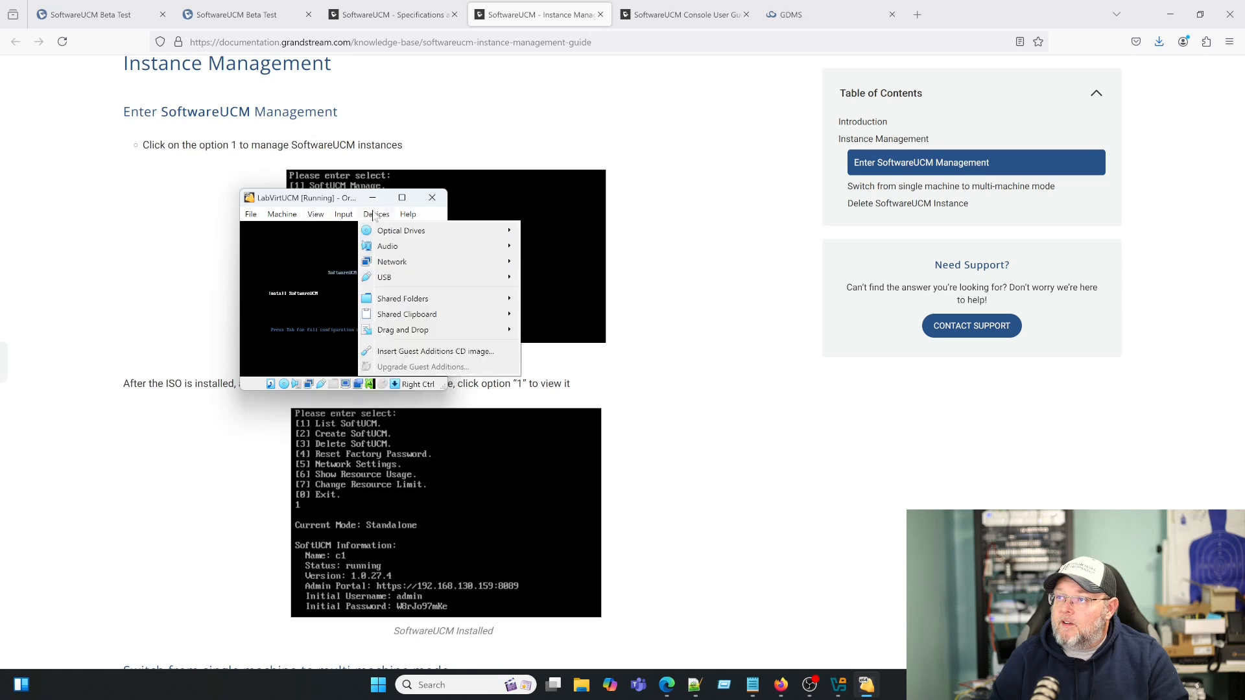
mouse_move(402, 232)
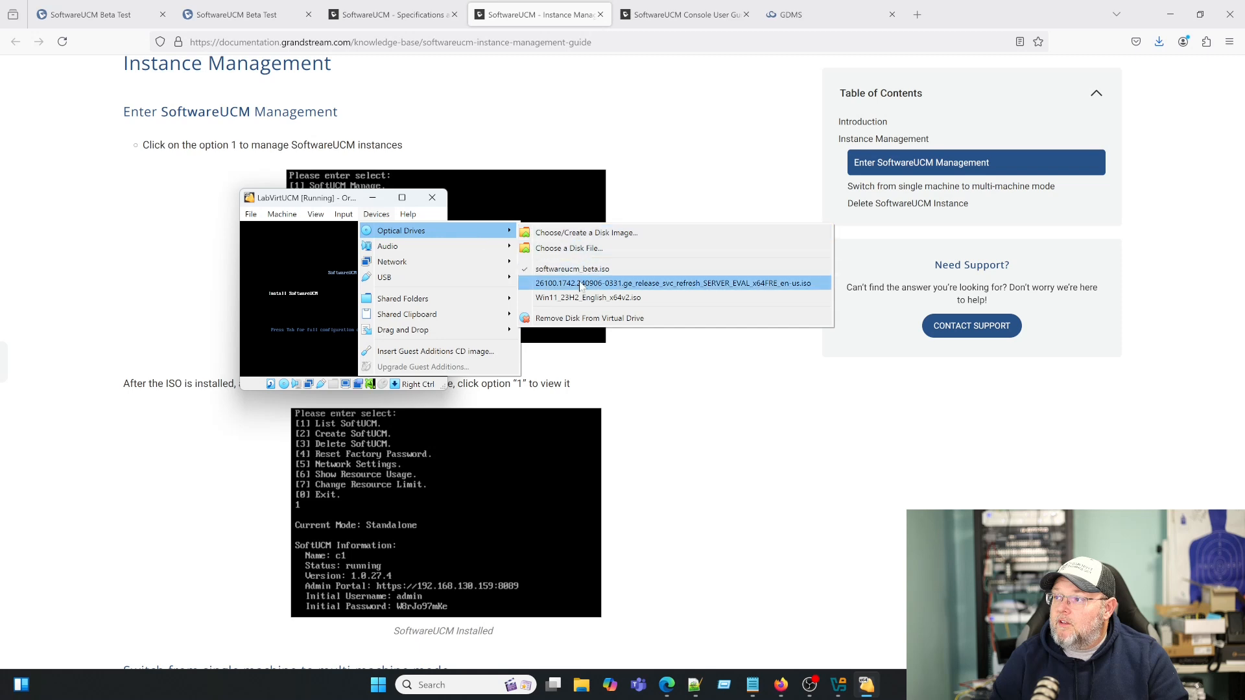
left_click(575, 317)
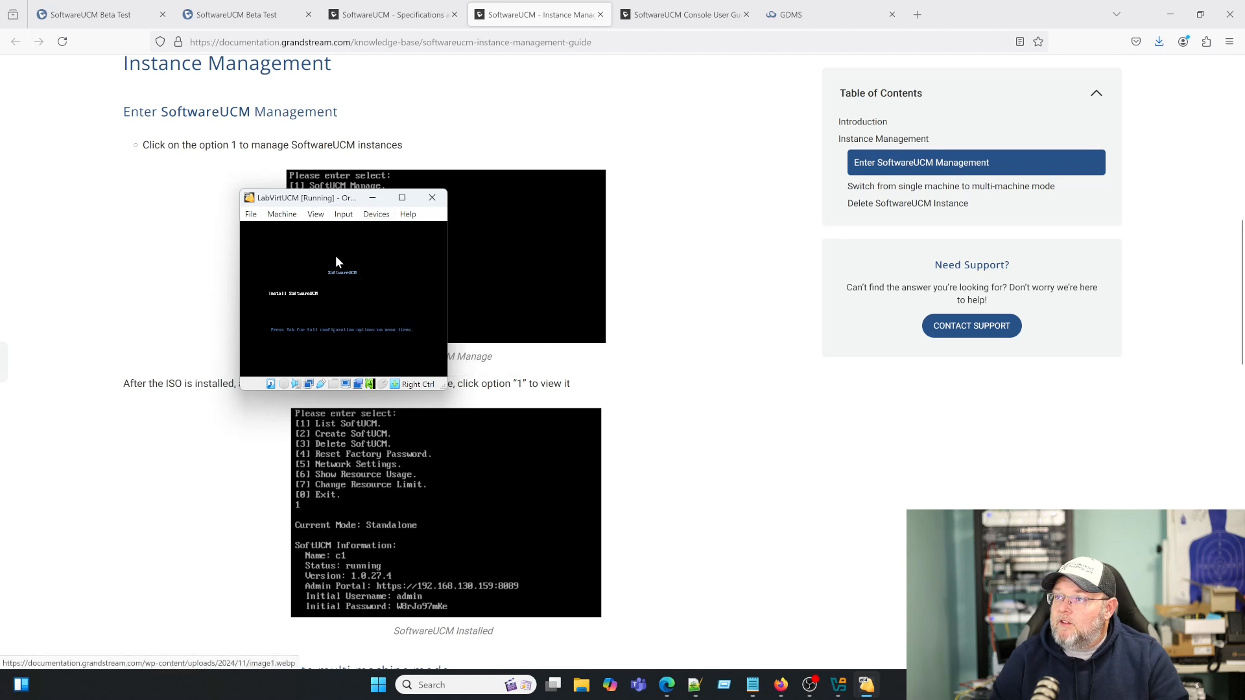
- Reset LabVirtUCM and resize and reposition its window as it boots to the login prompt
left_click(282, 214)
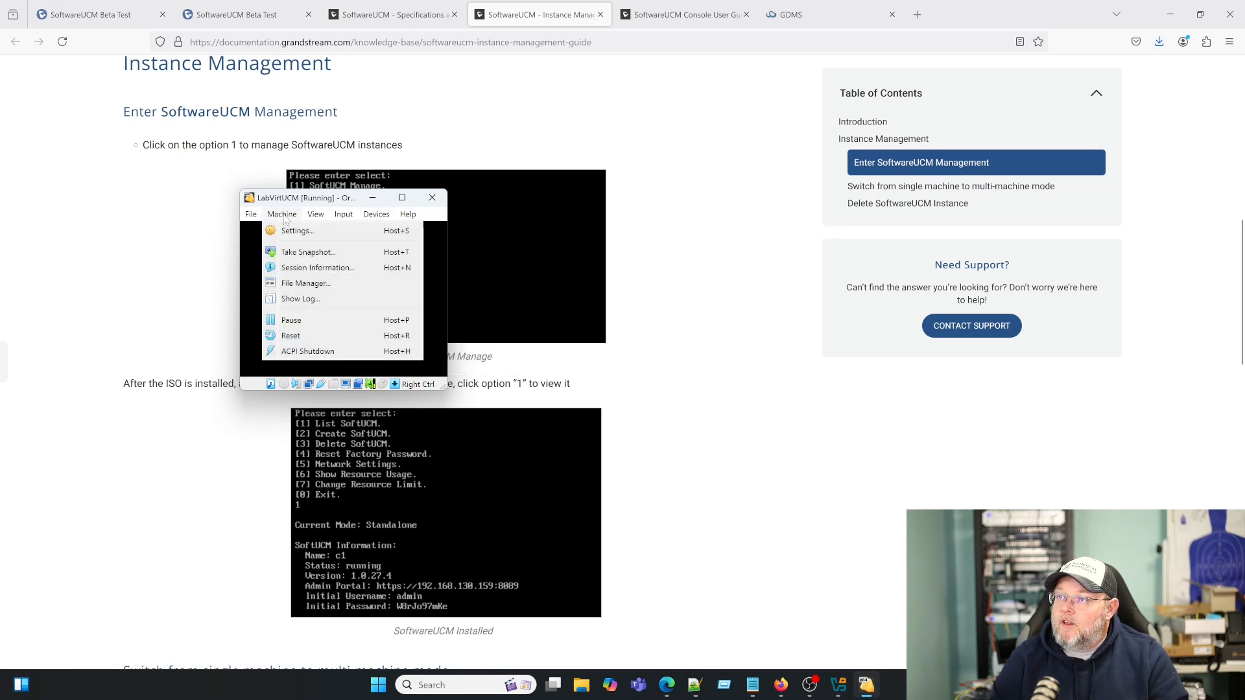
left_click(302, 330)
left_click(322, 348)
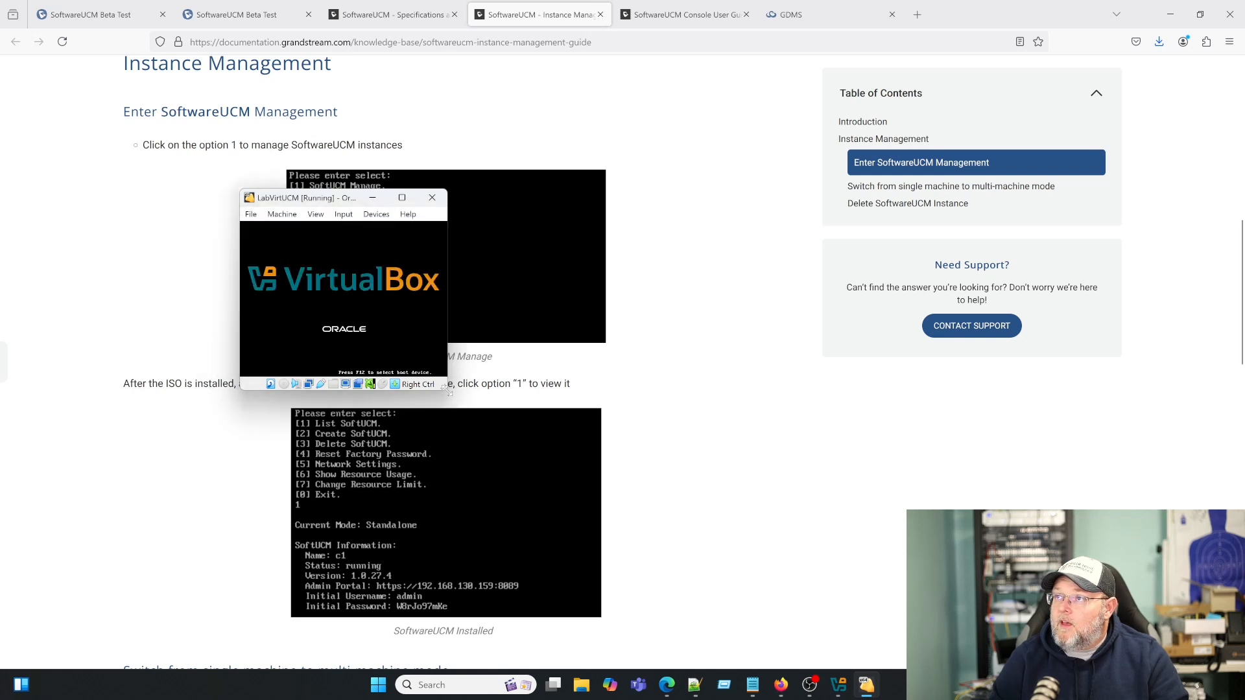
left_click_drag(448, 390, 719, 575)
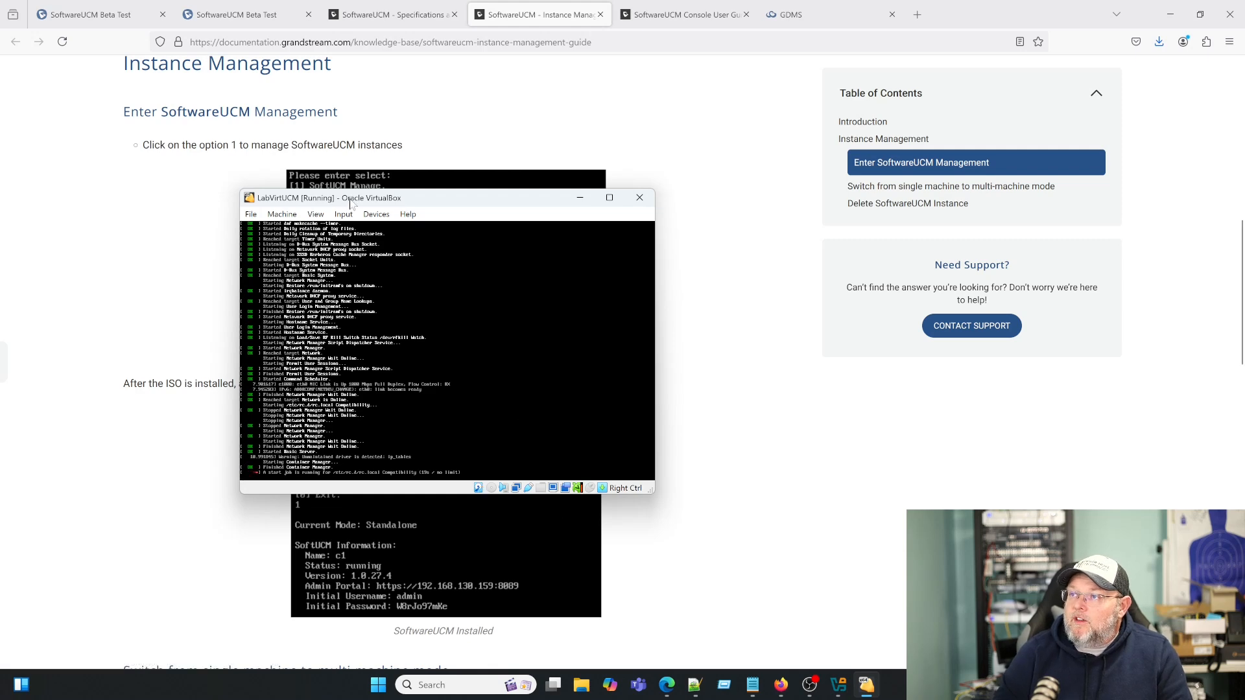
left_click_drag(355, 204, 614, 236)
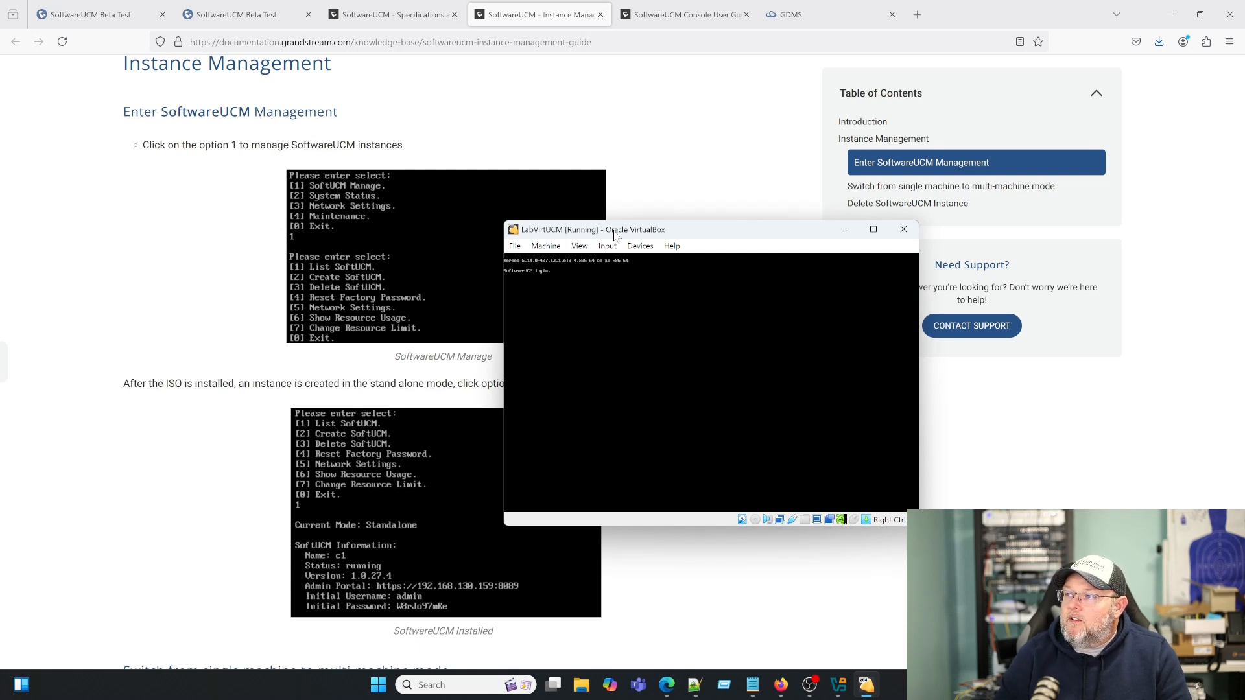
left_click_drag(615, 236, 465, 257)
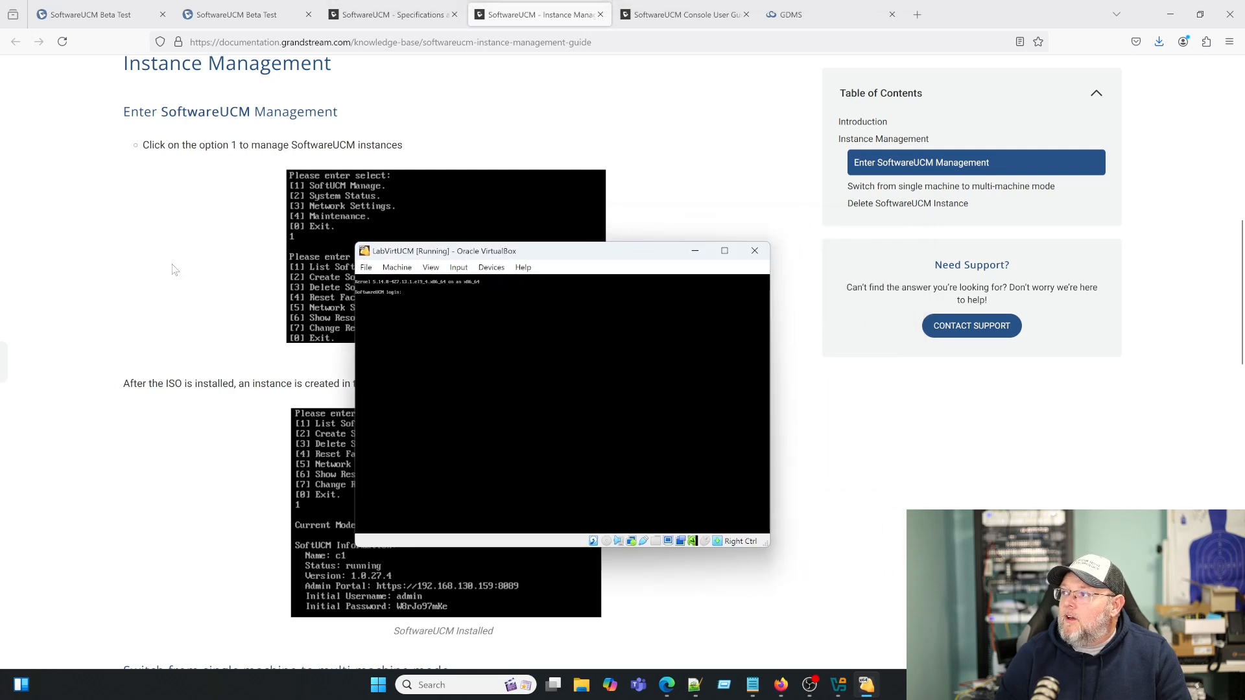
- Browse the documentation list and look over the SoftwareUCM specifications page
scroll(178, 273, "up", 2)
scroll(178, 272, "up", 2)
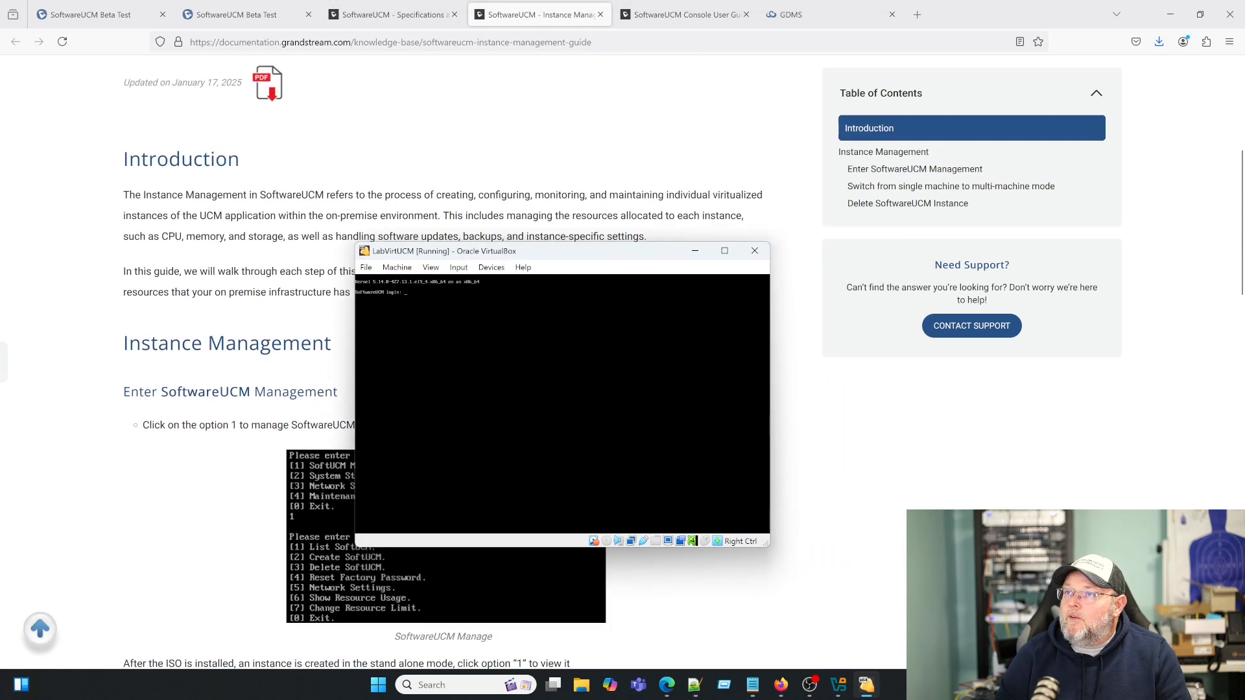
scroll(204, 277, "up", 2)
scroll(204, 278, "down", 1)
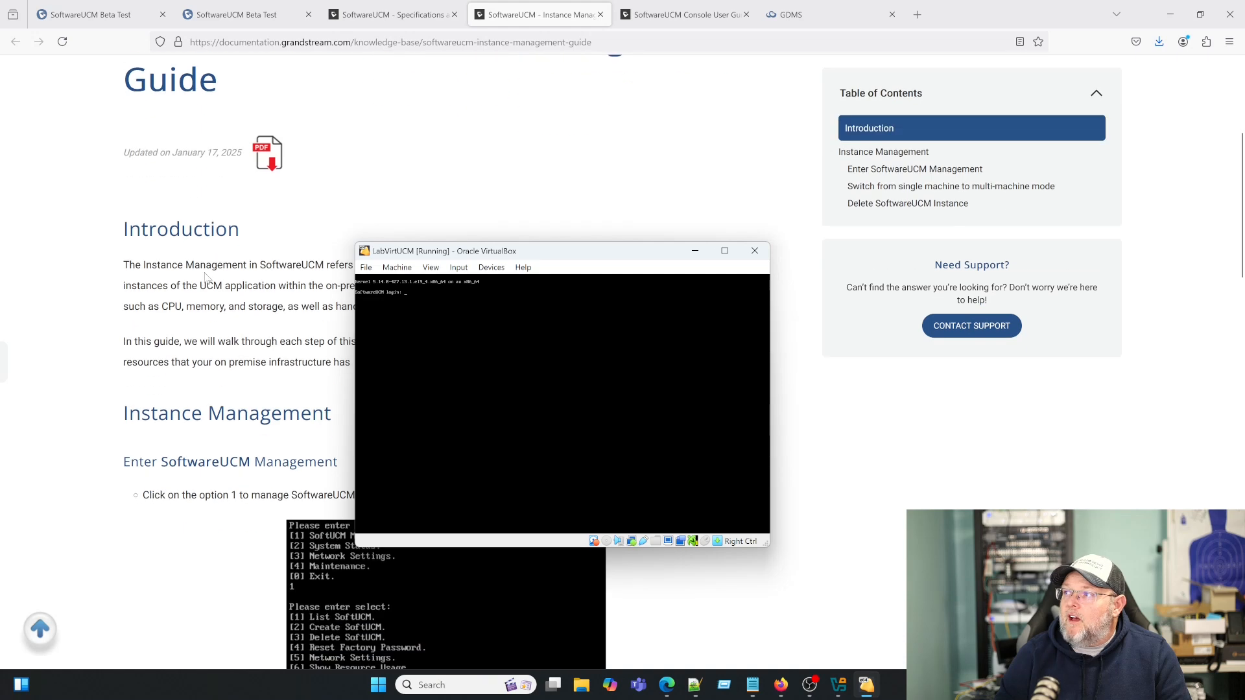
scroll(204, 278, "up", 3)
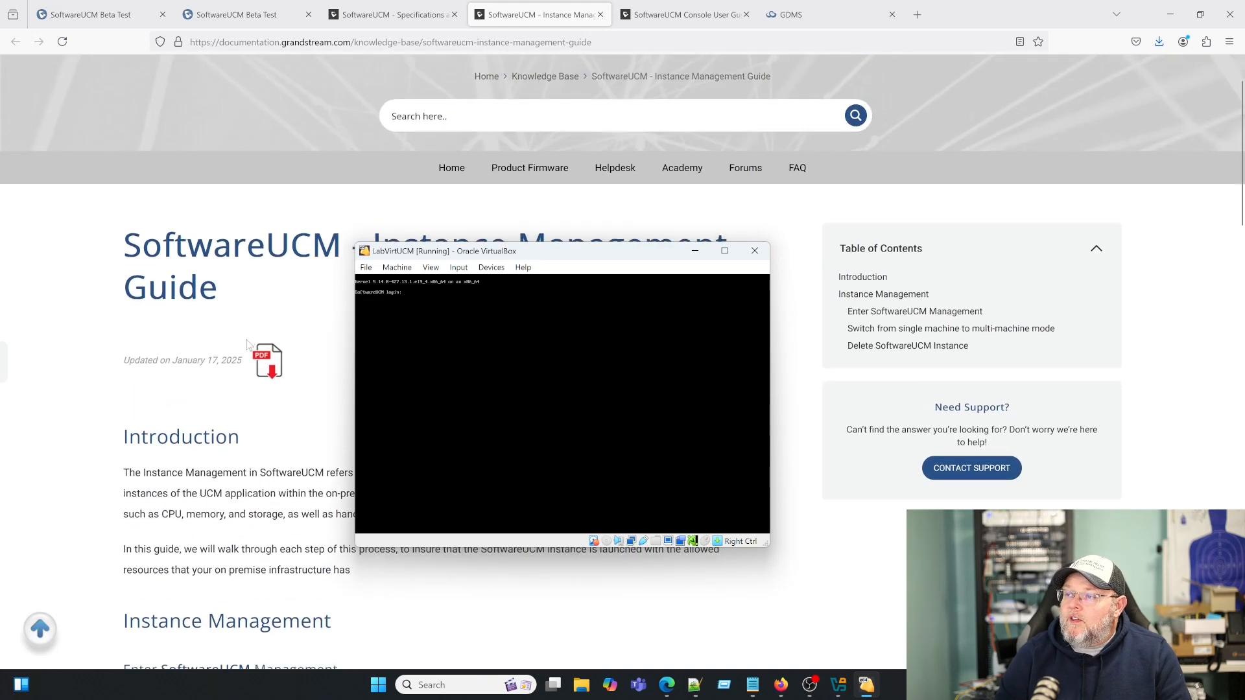
scroll(281, 313, "down", 4)
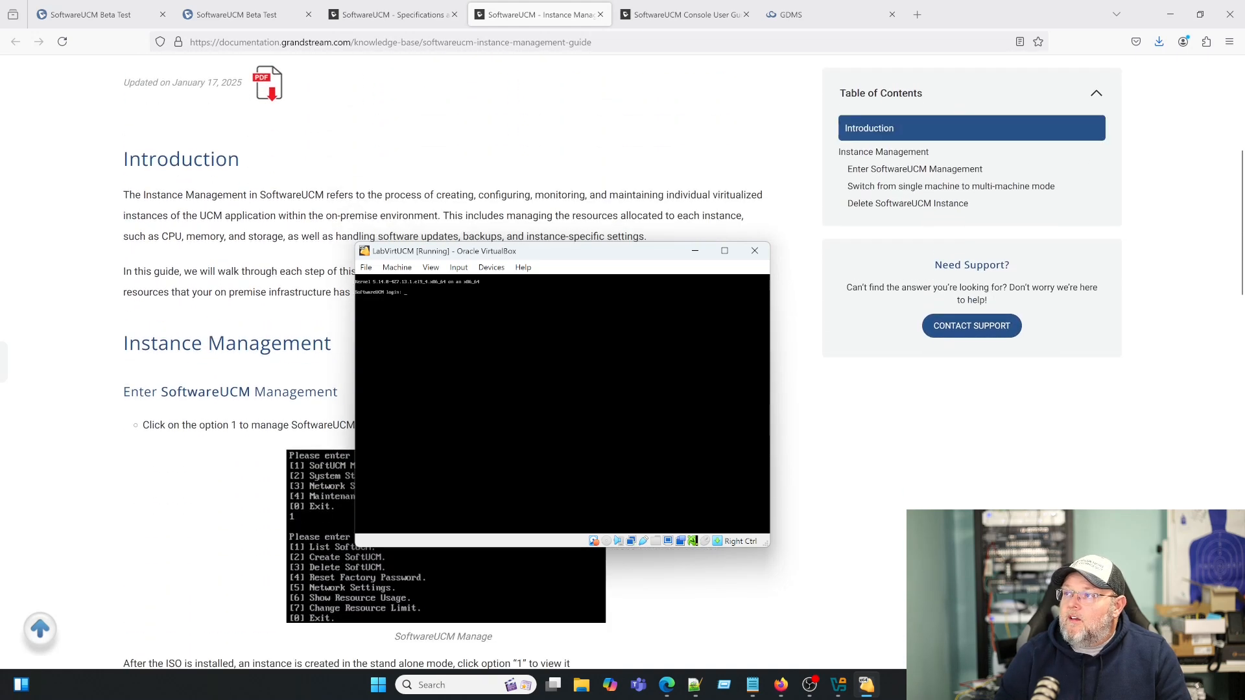
scroll(269, 303, "down", 5)
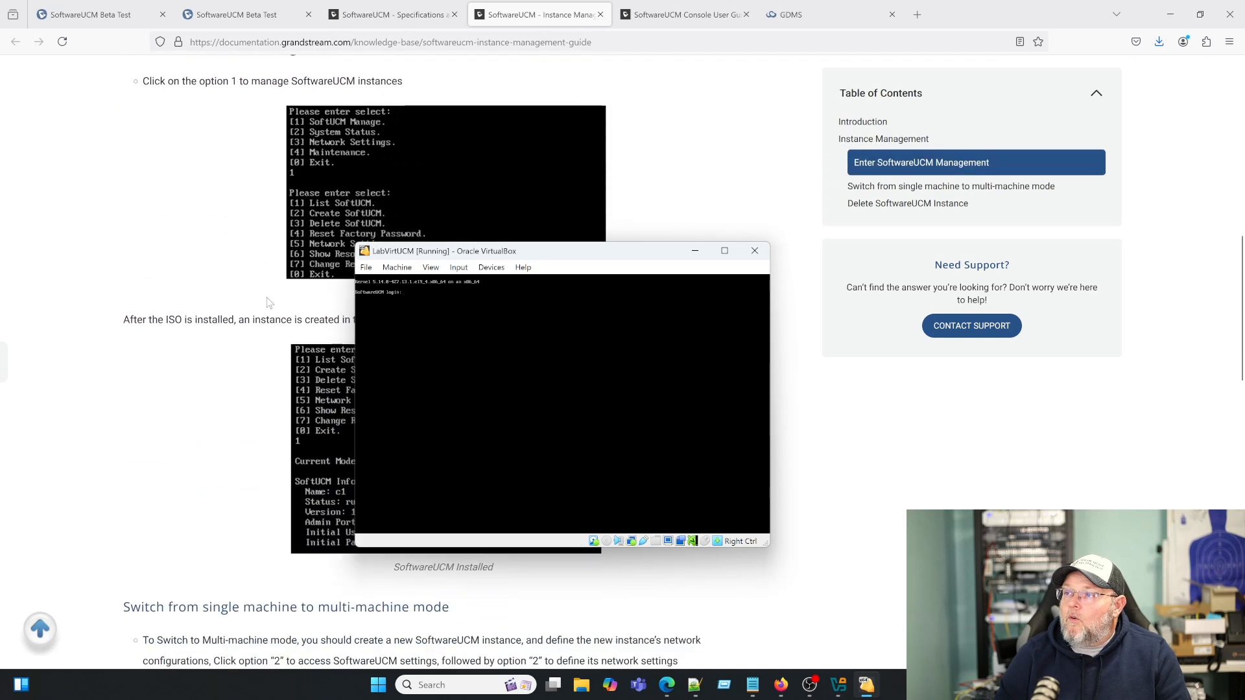
scroll(269, 303, "down", 5)
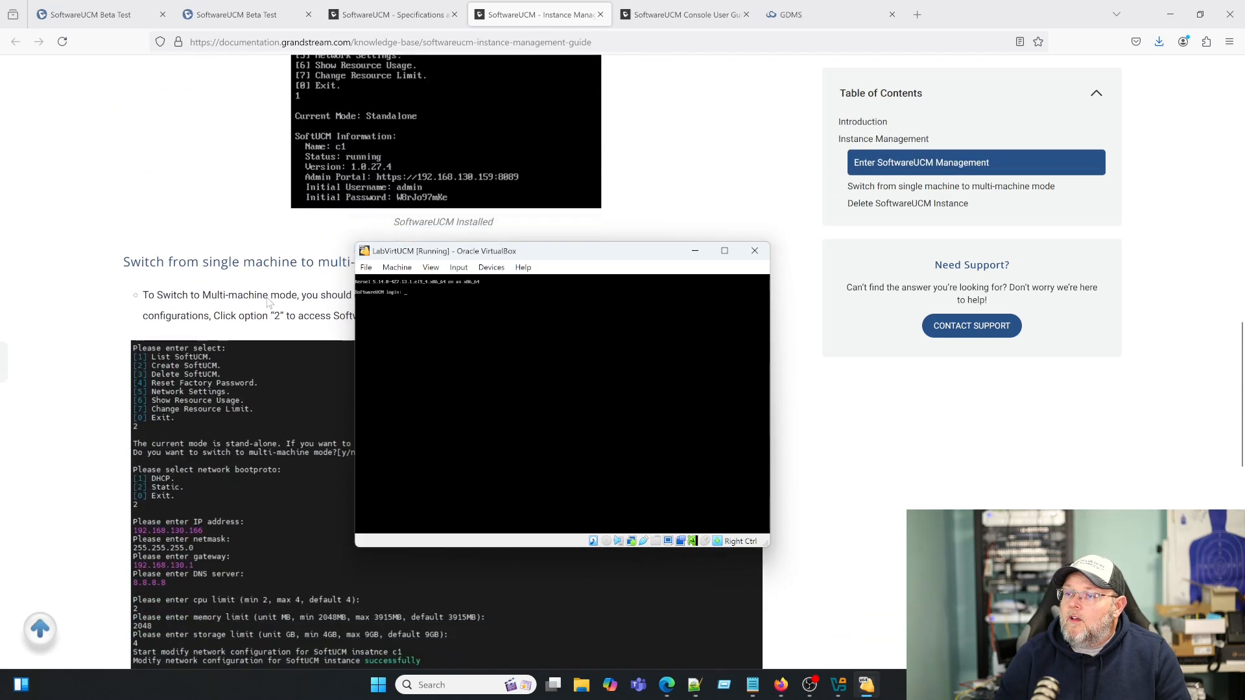
scroll(270, 303, "down", 7)
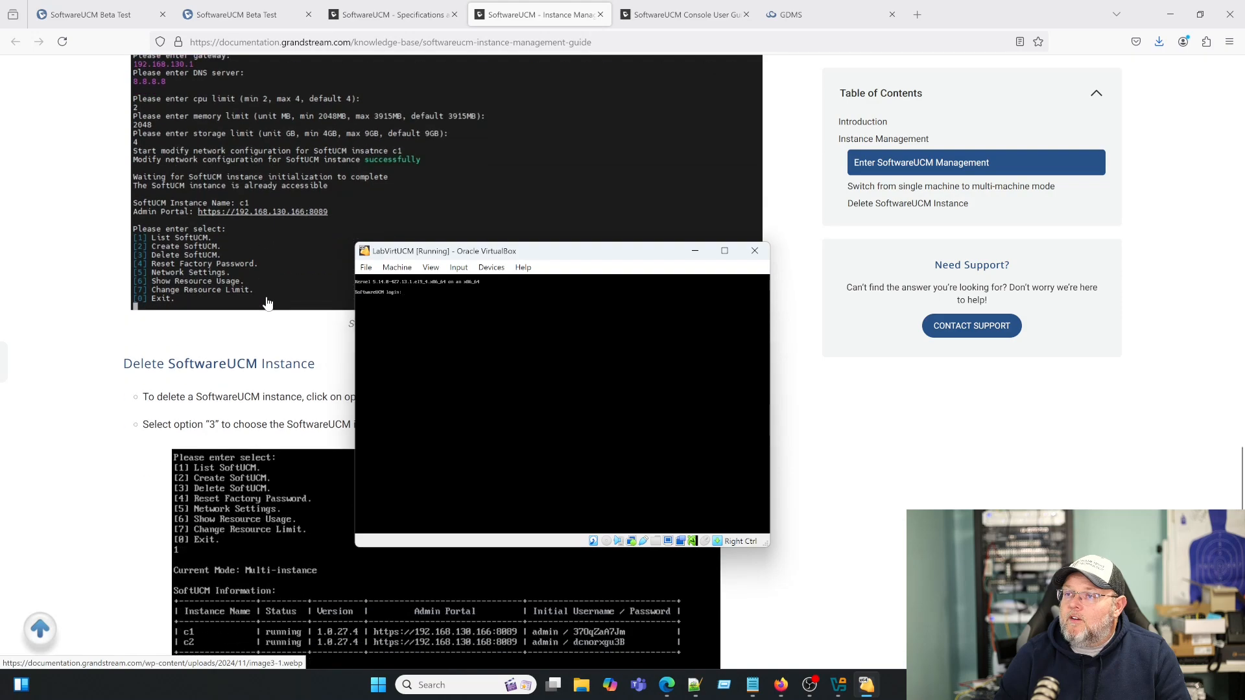
scroll(267, 303, "up", 12)
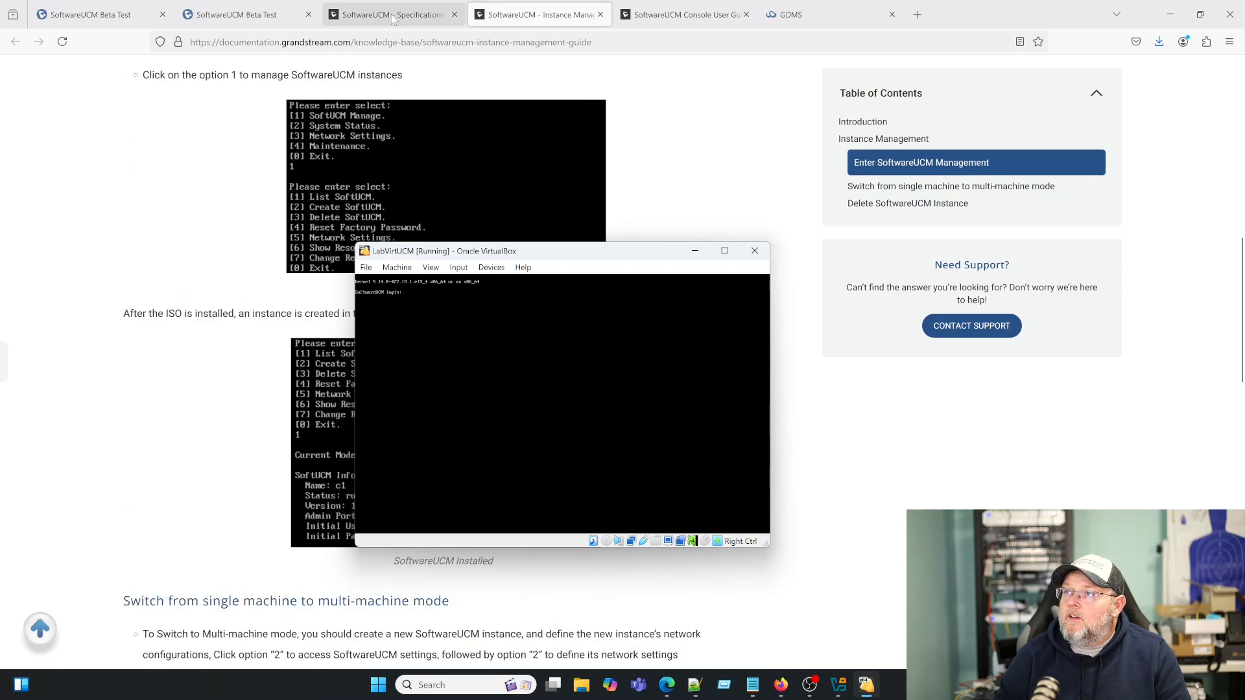
left_click(393, 16)
scroll(528, 421, "down", 2)
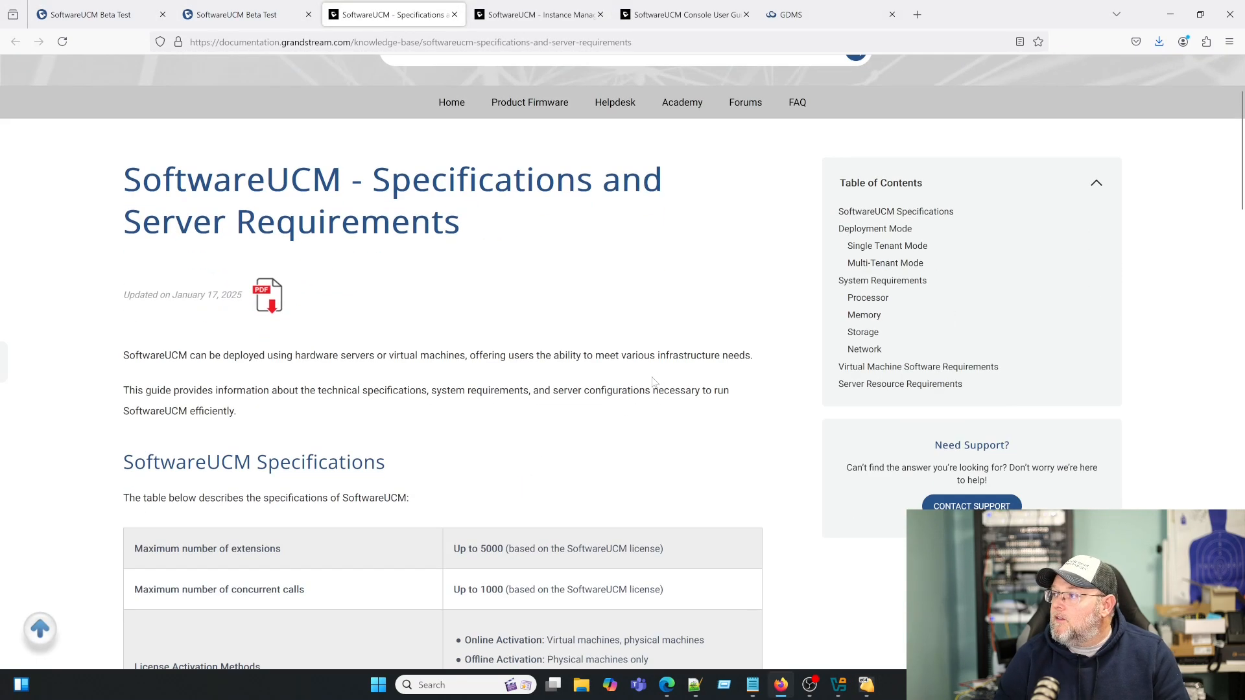
- Open the SoftwareUCM Console User Guide from the documentation list in a new tab
left_click(245, 17)
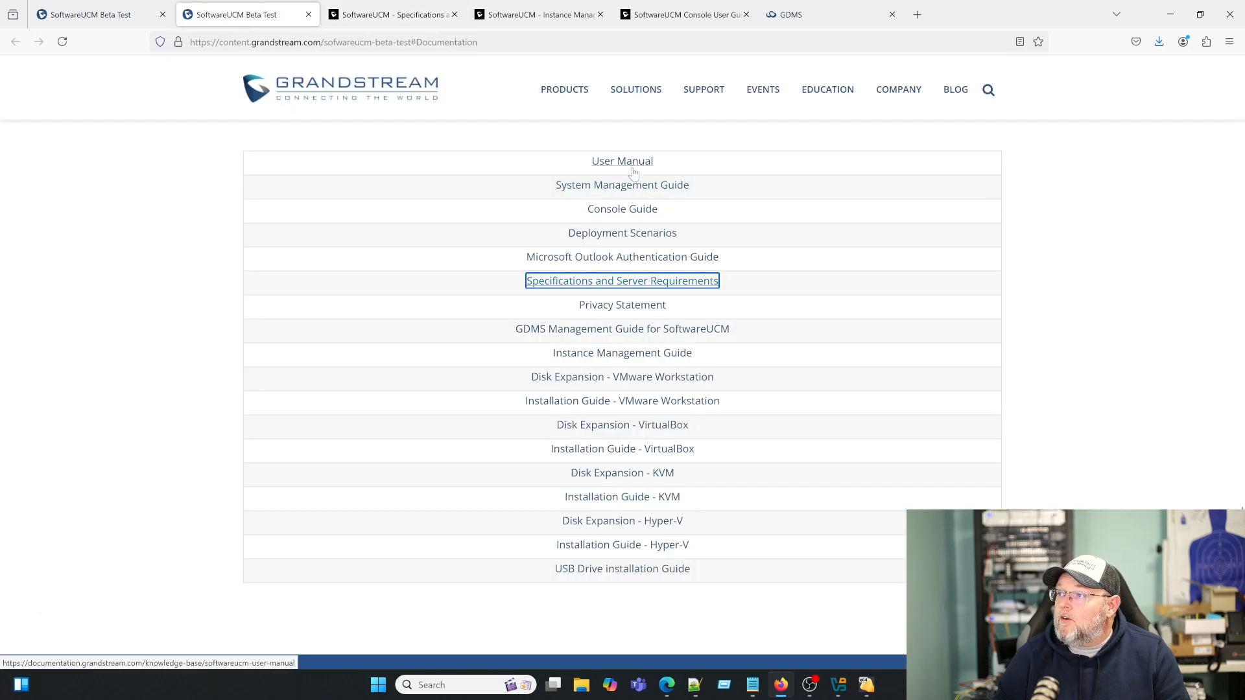
left_click(637, 211)
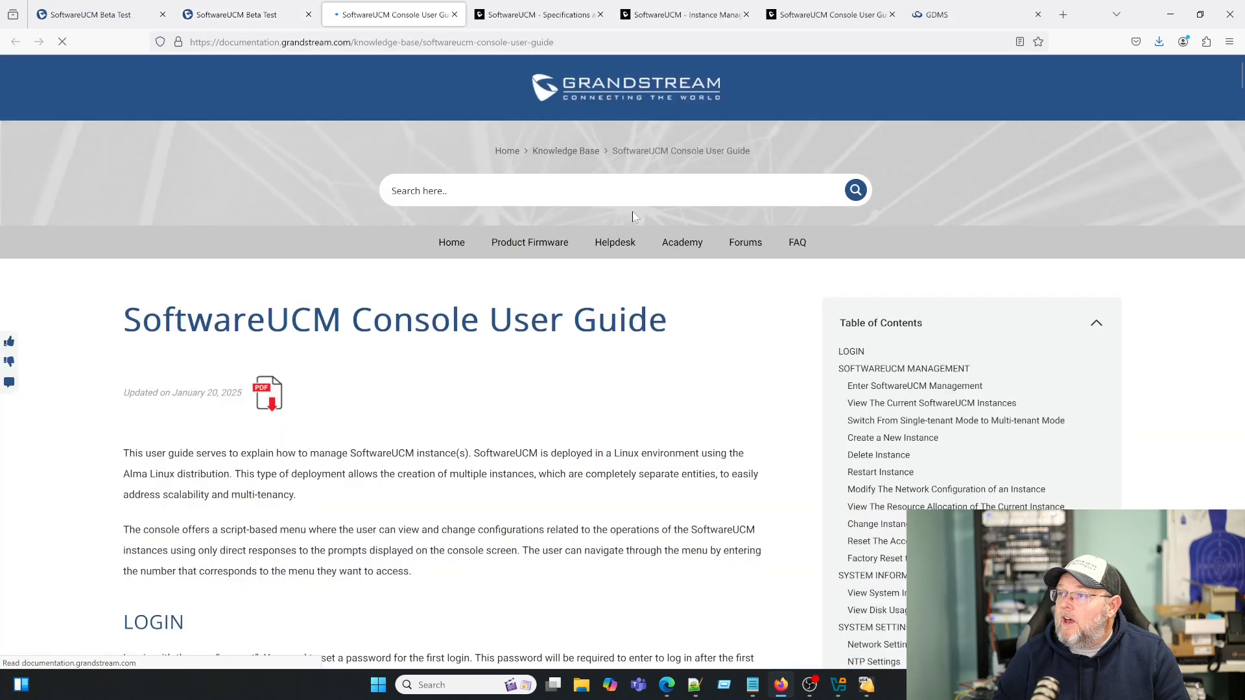
scroll(488, 435, "down", 3)
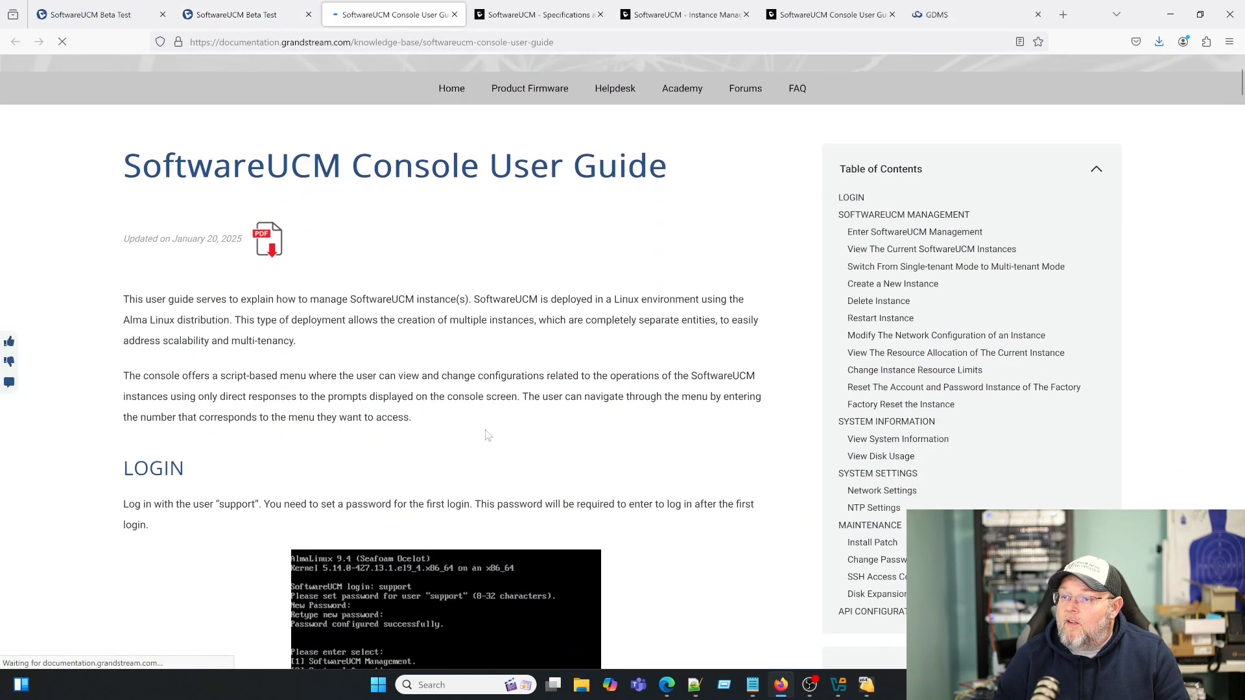
scroll(489, 435, "down", 1)
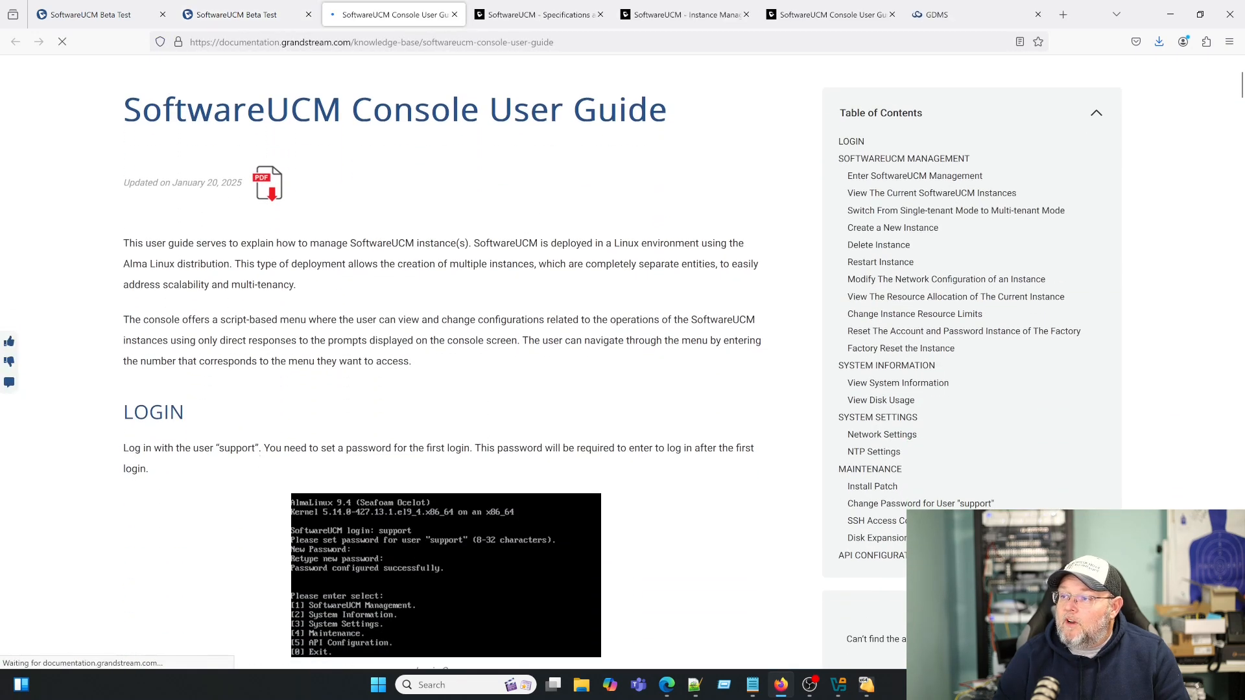
- Let the LabVirtUCM VM capture input, log in as support and set its password
left_click(870, 692)
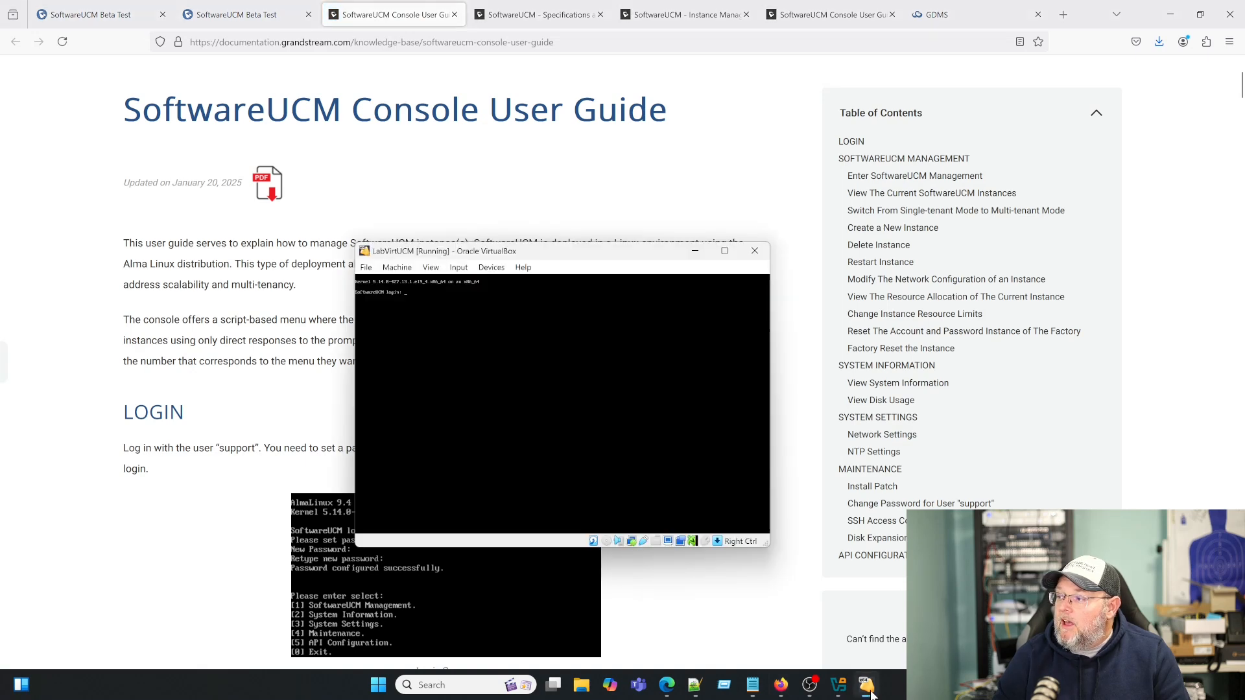
left_click(614, 435)
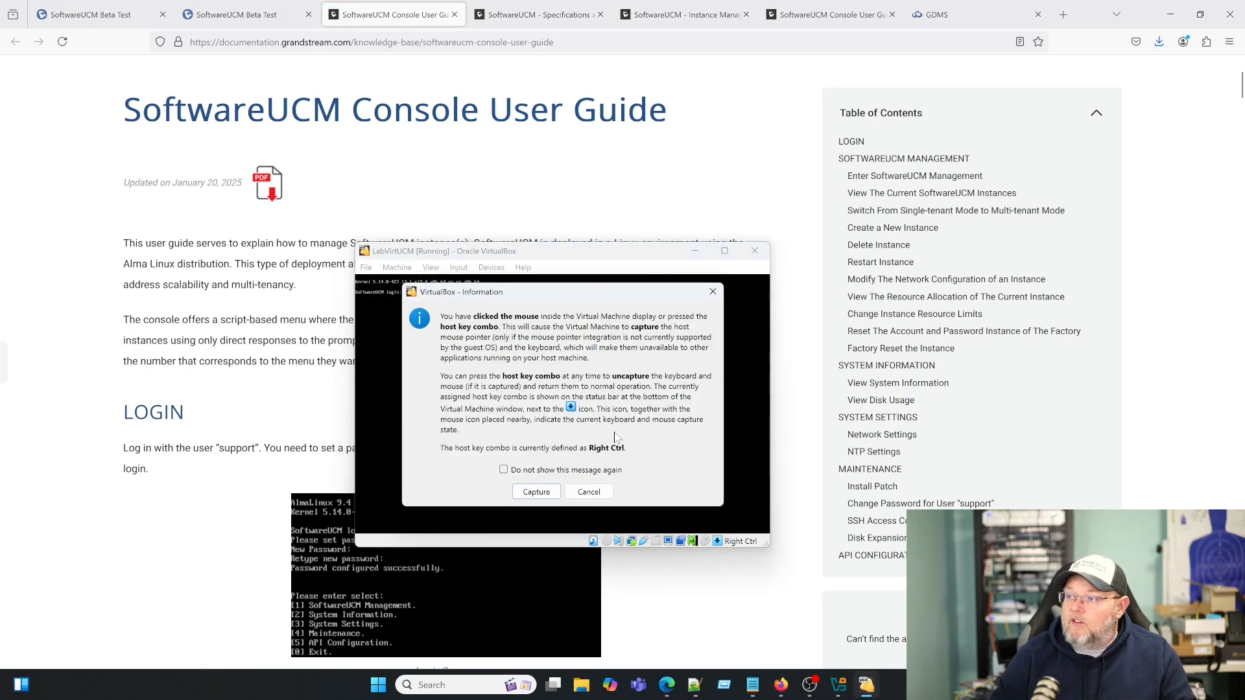
left_click(538, 493)
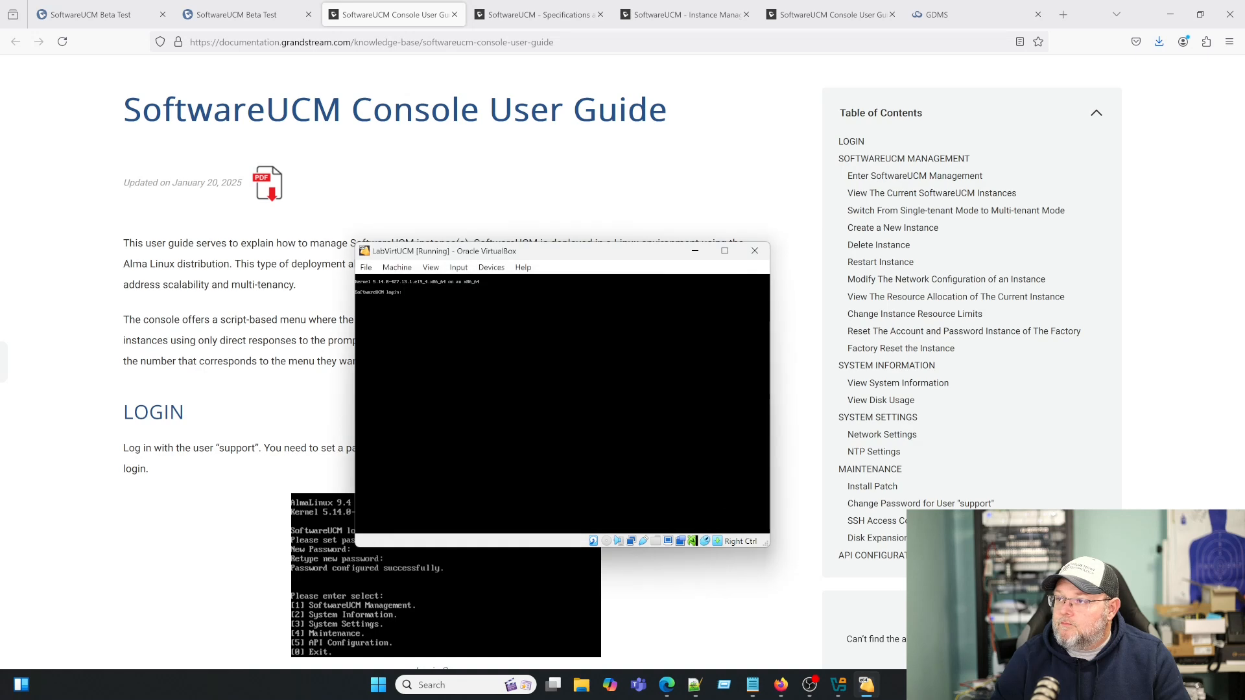
type("sup")
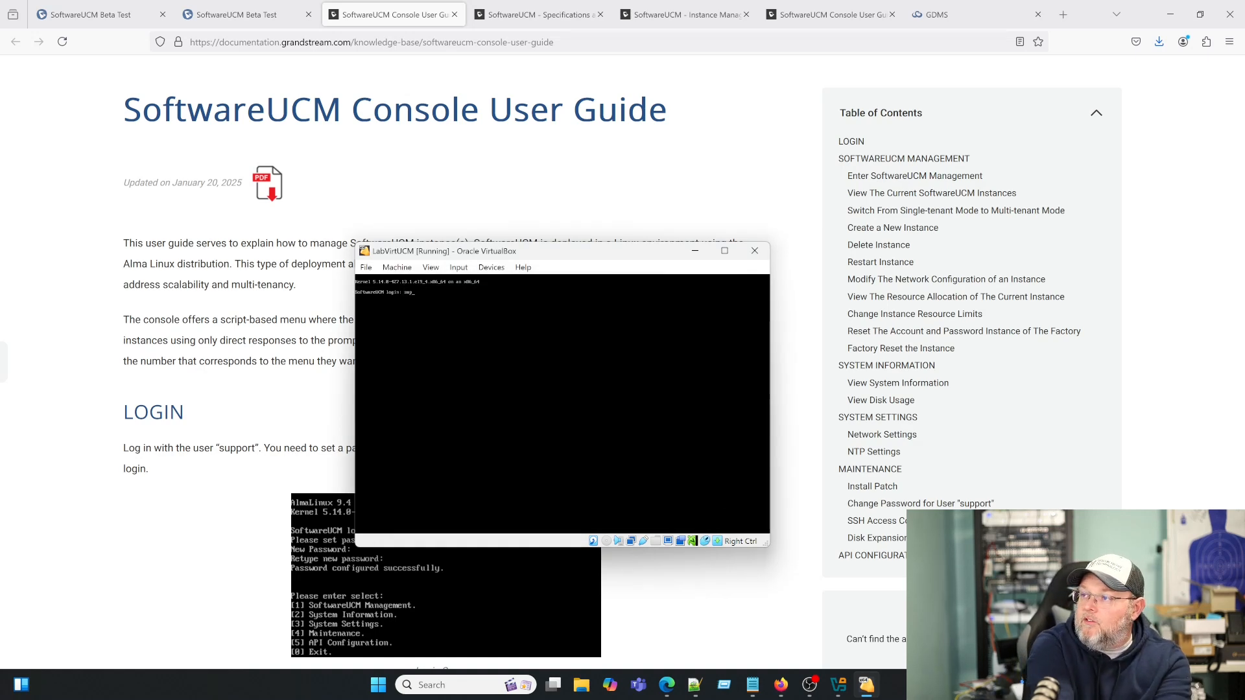
type("port")
key("Return")
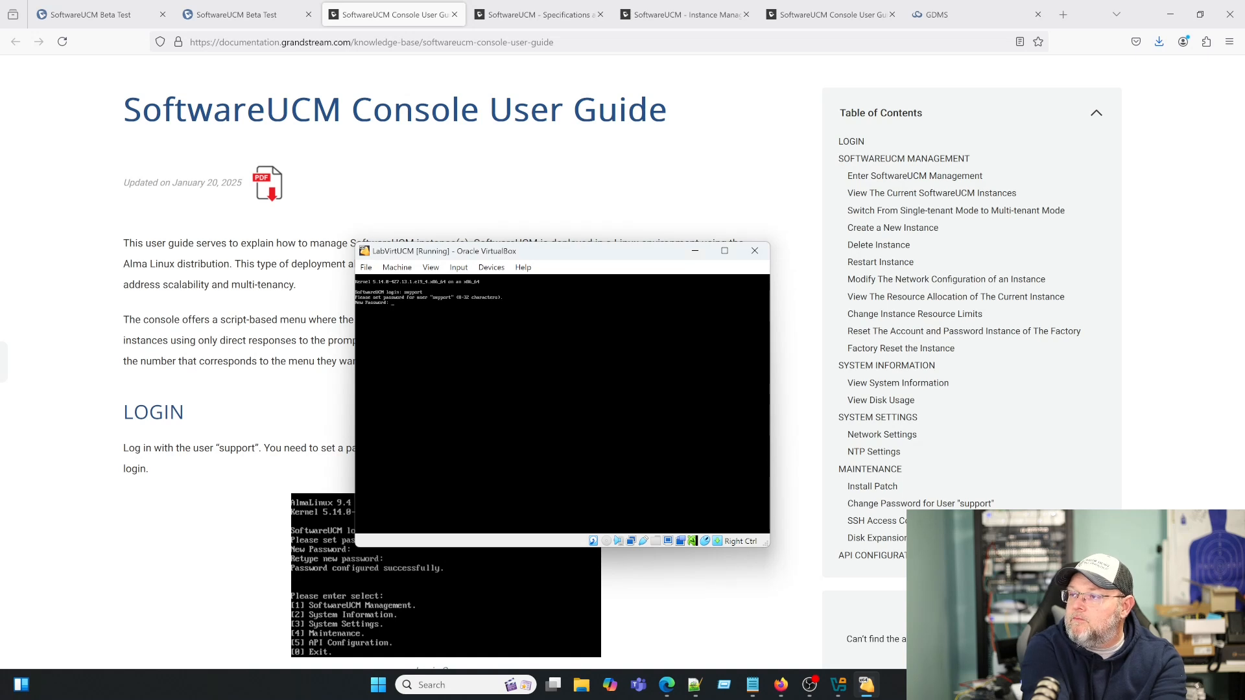
key("Return")
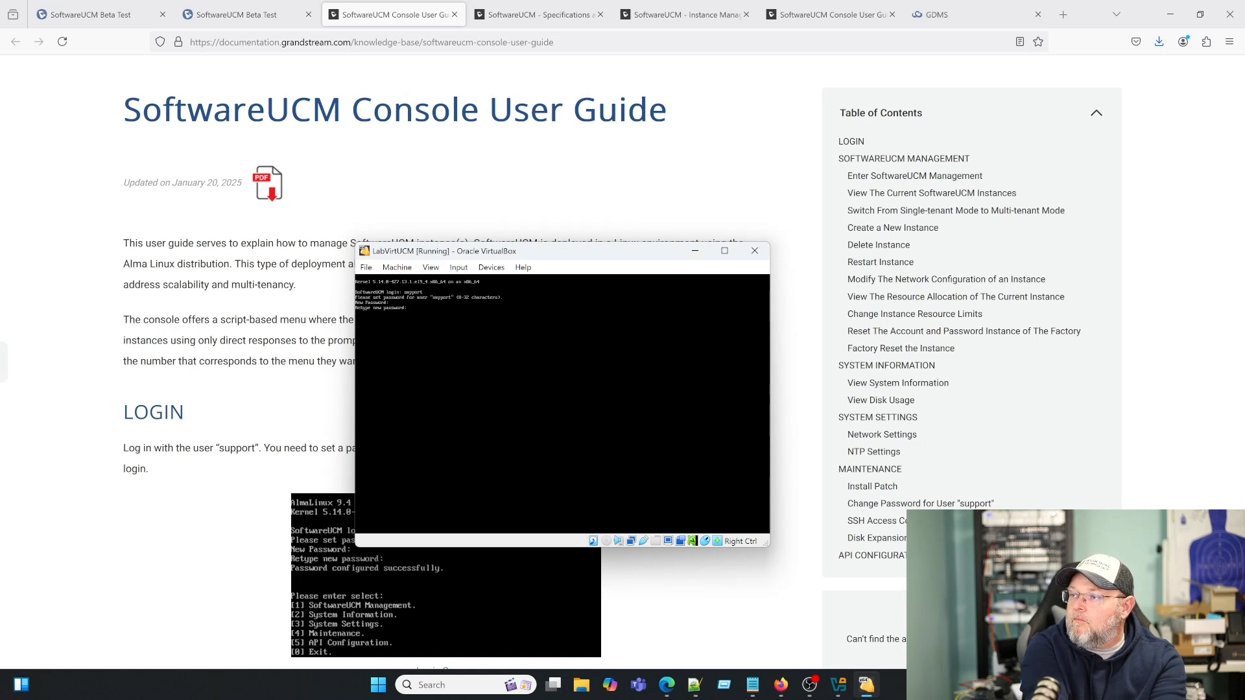
key("Return")
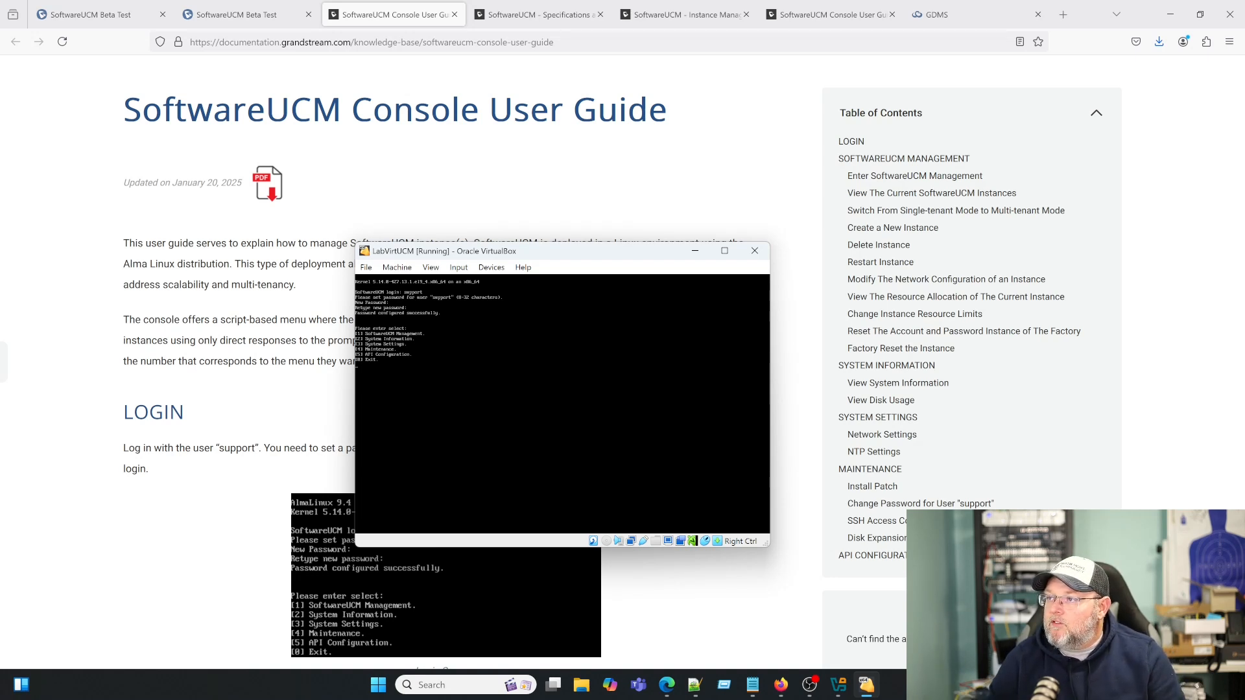
- Turn on Auto-resize Guest Display and switch the VM window to Scaled Mode
left_click(432, 270)
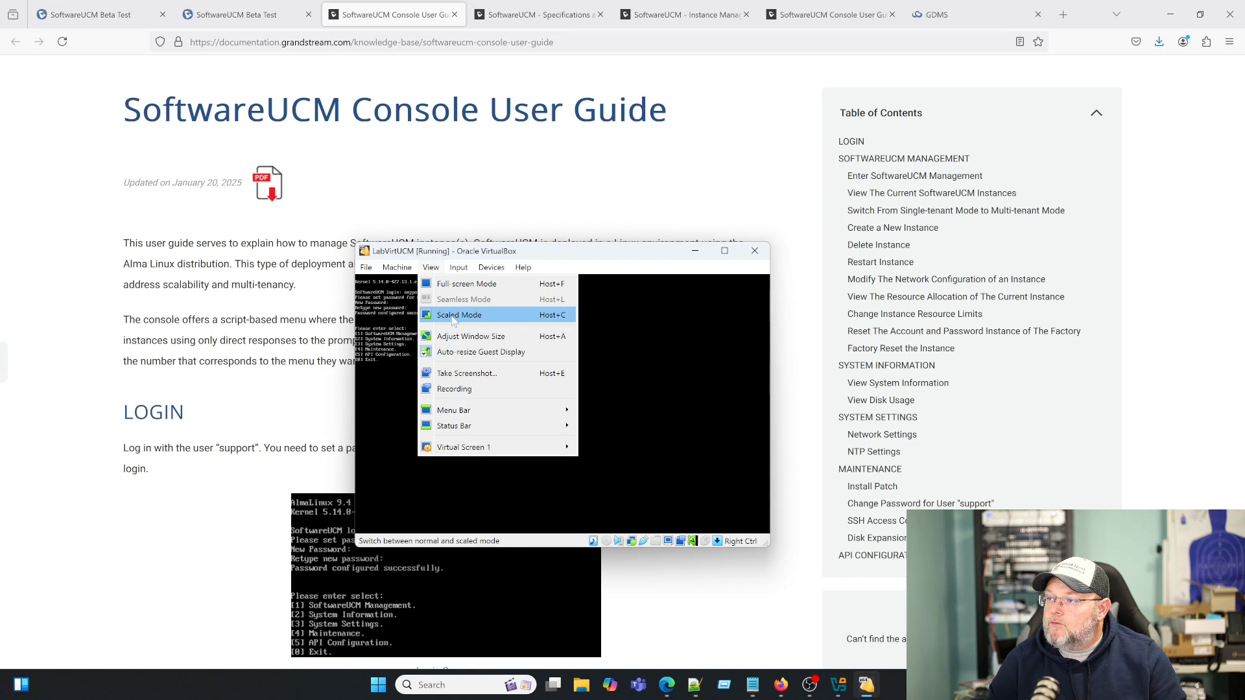
left_click(455, 352)
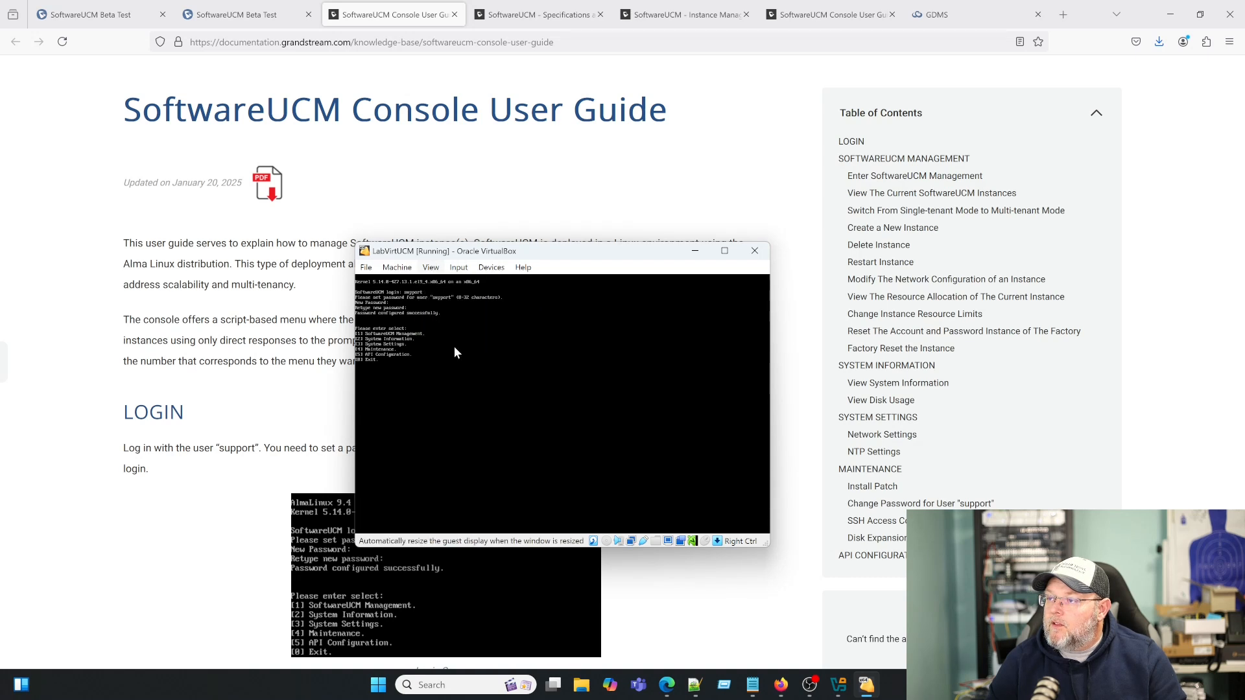
left_click(431, 267)
left_click(447, 313)
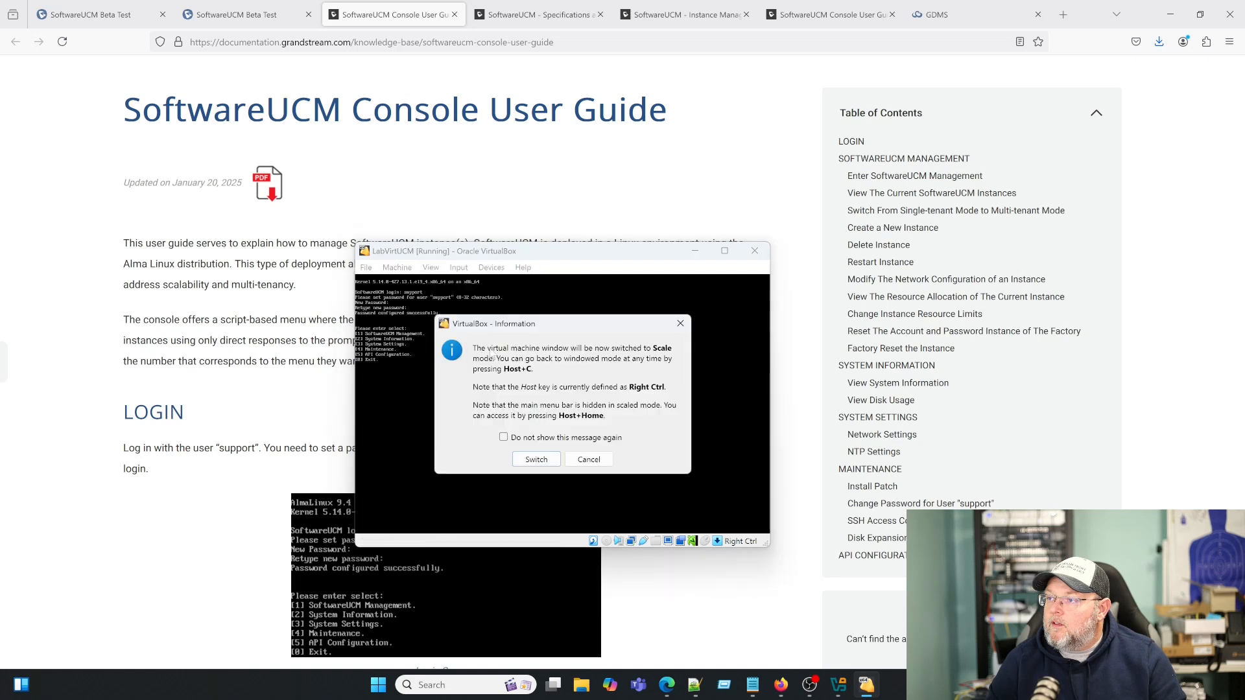
left_click(536, 460)
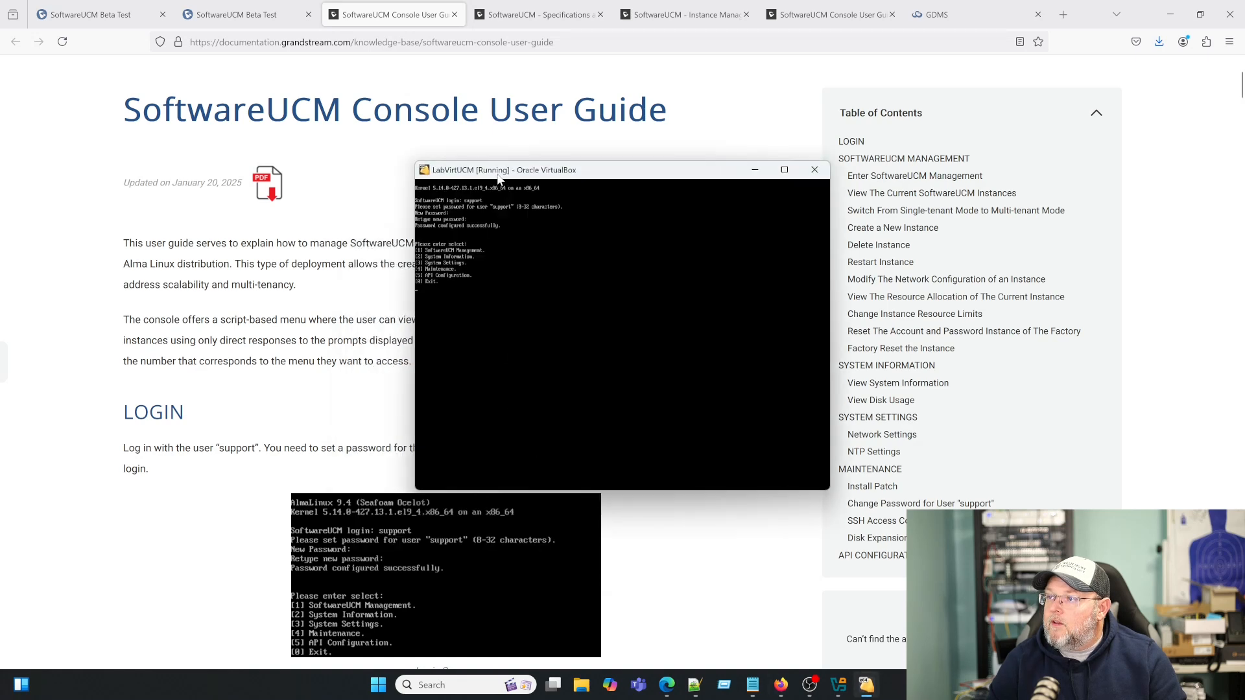
- Enlarge and reposition the VM console window, then enter the SoftwareUCM Management submenu
left_click_drag(326, 494, 83, 606)
left_click_drag(387, 176, 556, 72)
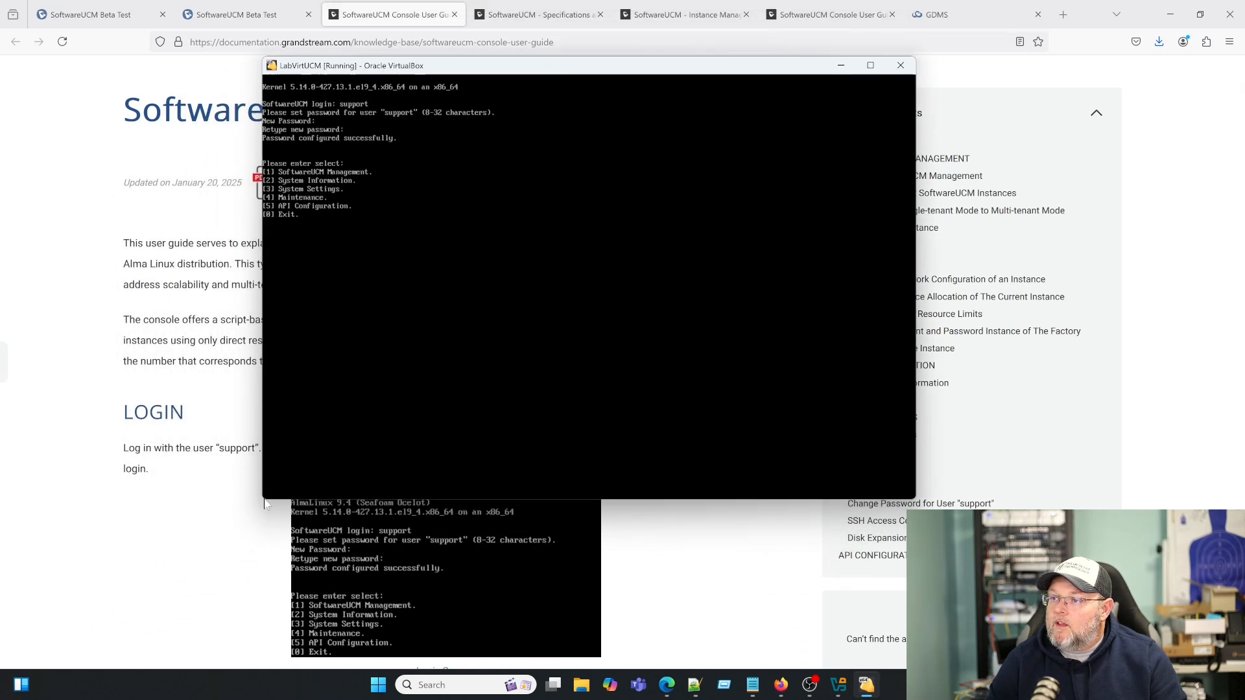
left_click_drag(264, 499, 73, 618)
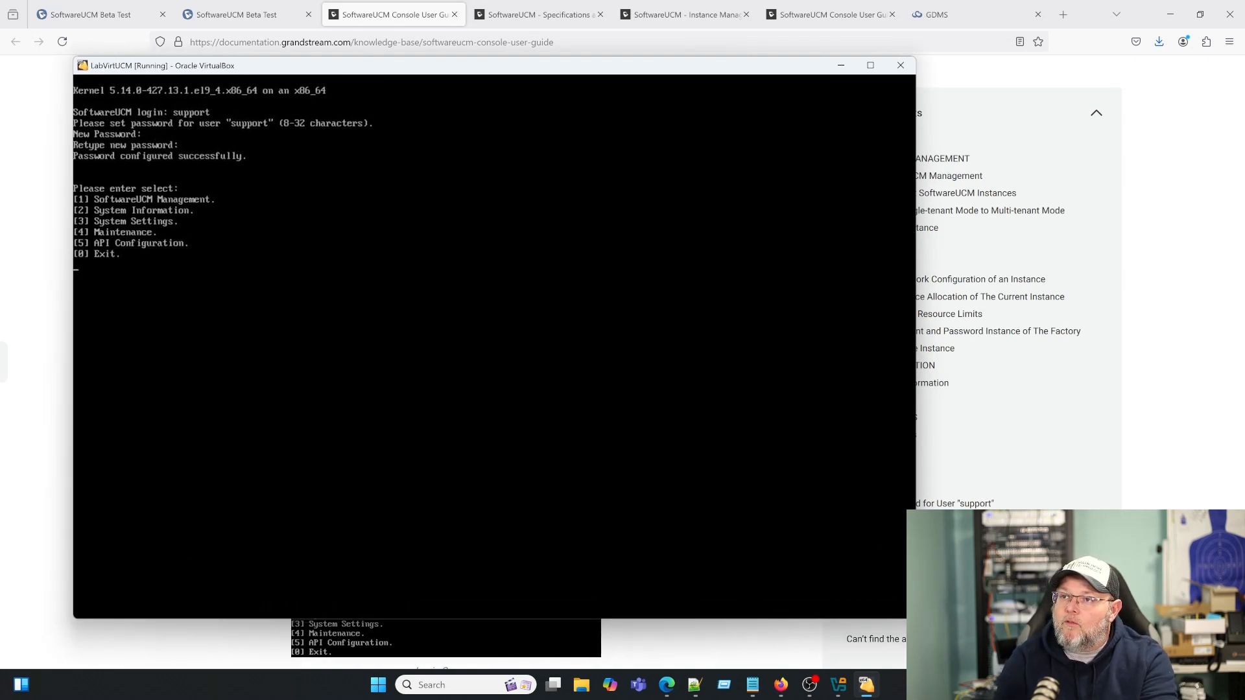
key("Return")
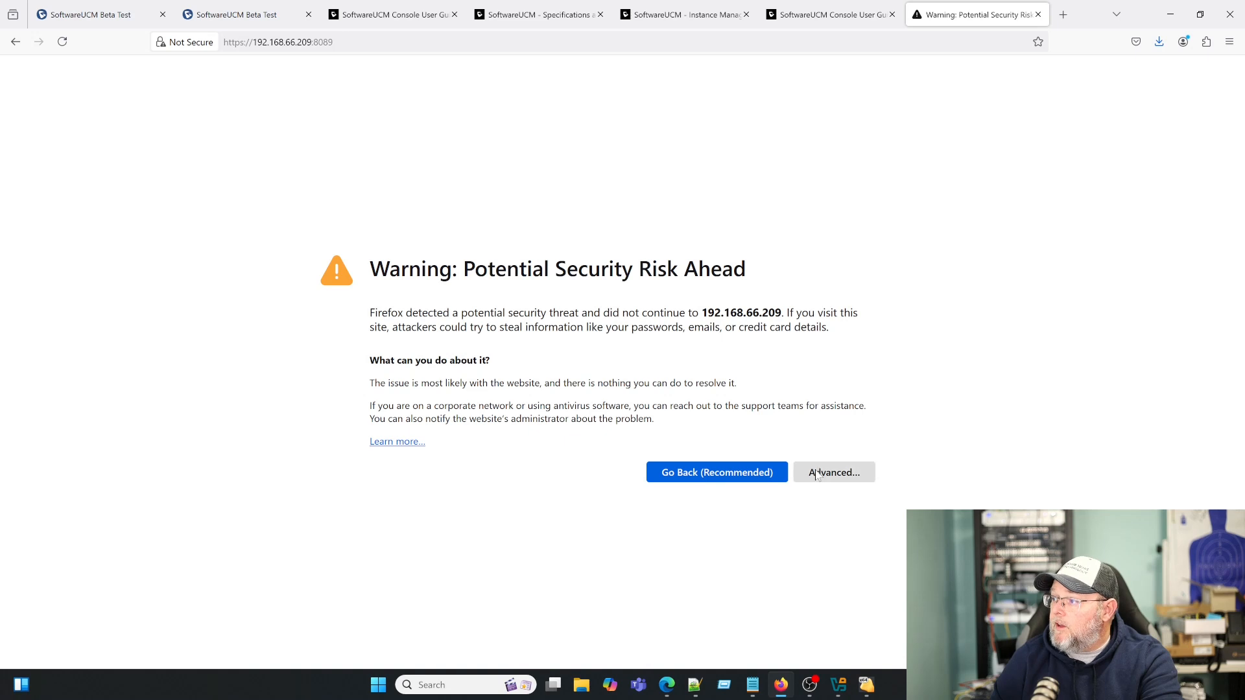
- Bypass the certificate warning with Advanced and Accept the Risk and Continue
left_click(816, 473)
scroll(551, 558, "down", 2)
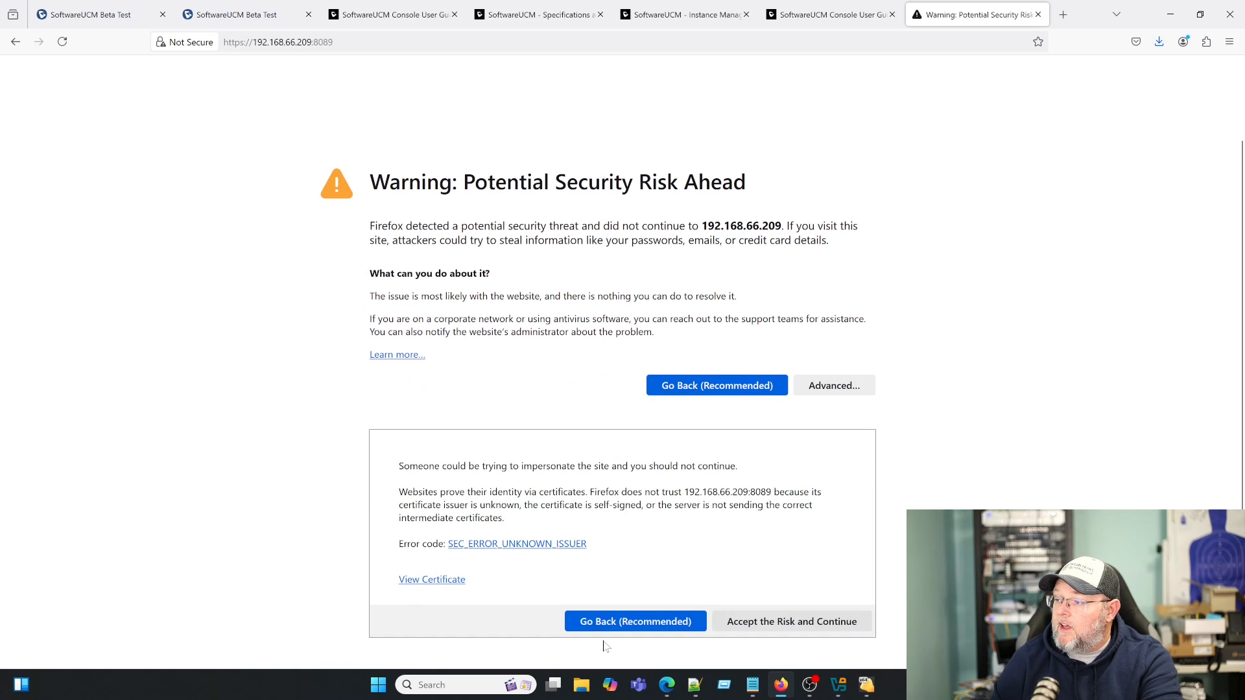
left_click(766, 622)
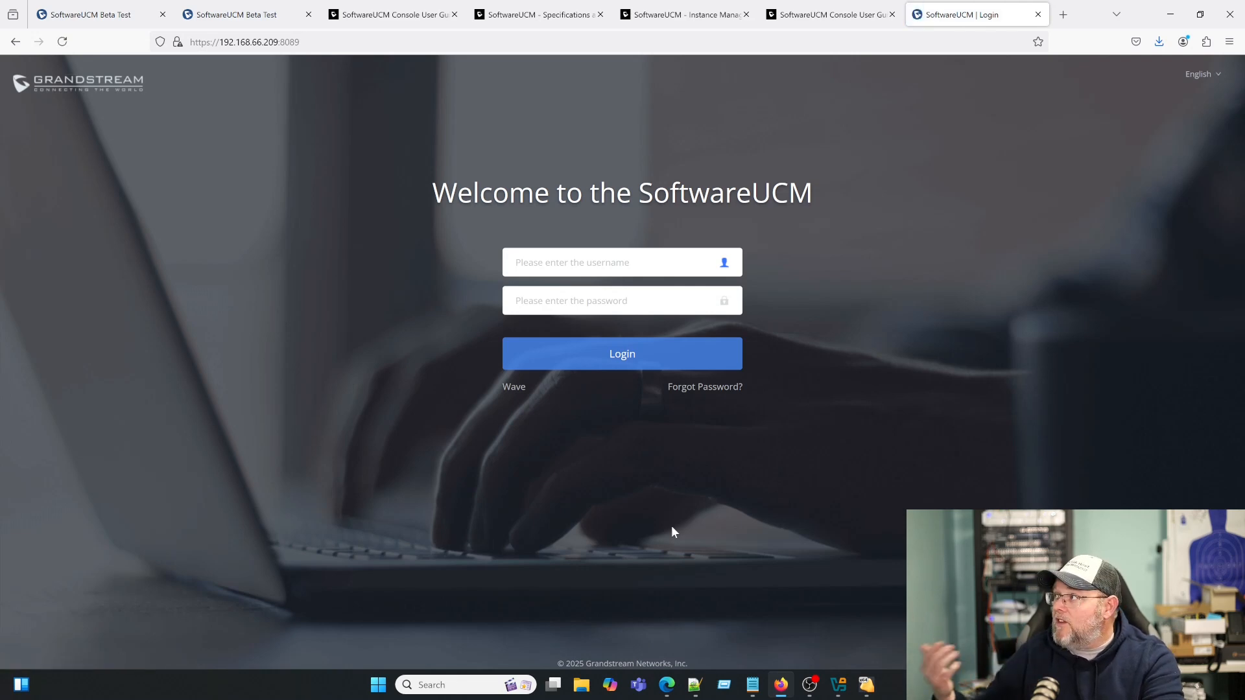
- Sign in to the SoftwareUCM admin portal as admin with its password
type("admin")
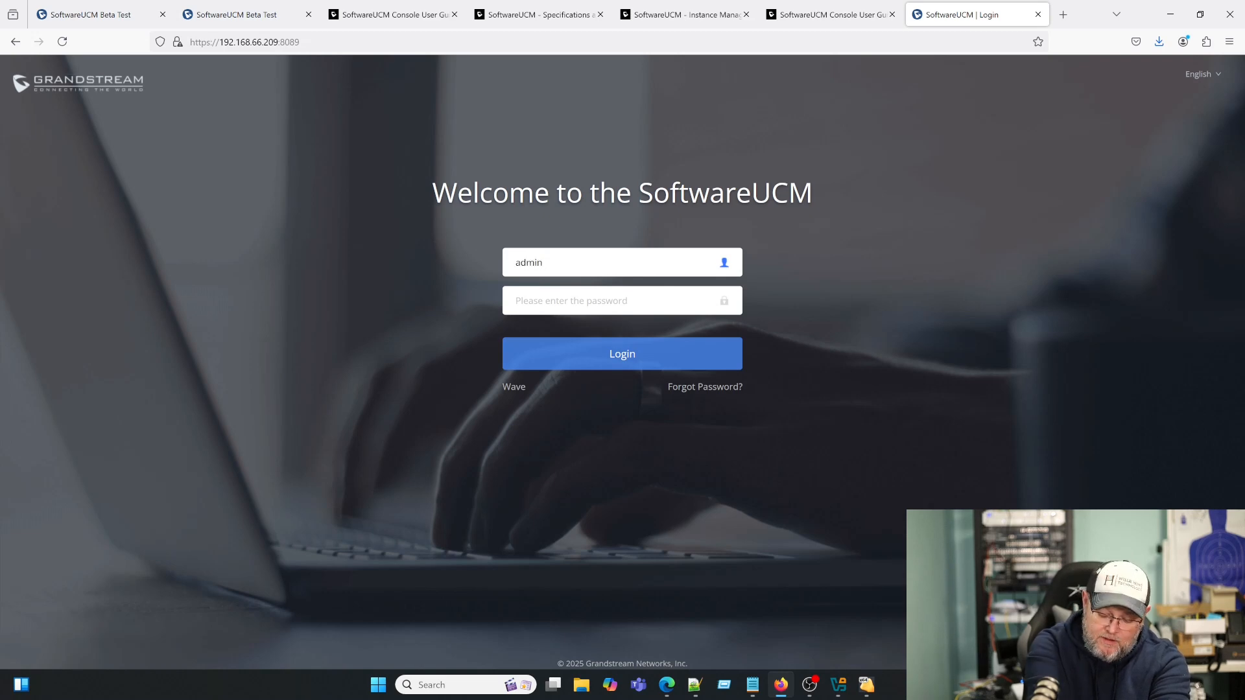
key("Tab")
type("*")
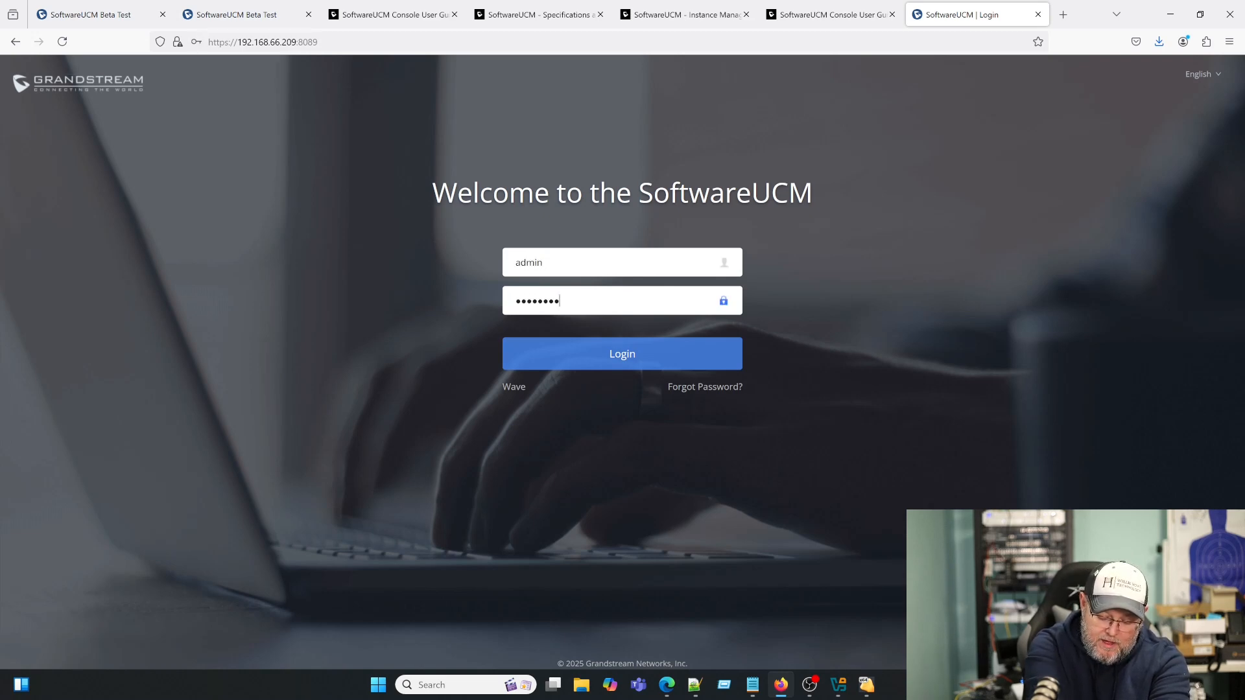
type("************")
key("Return")
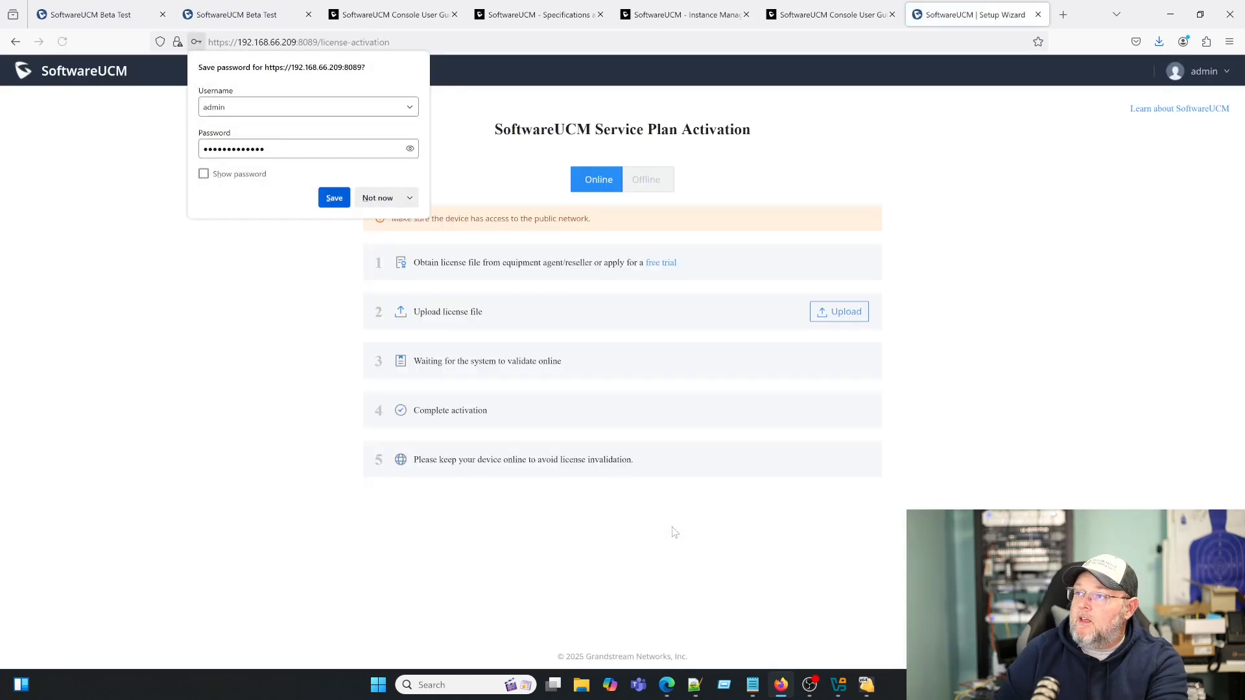
- Decline Firefox's offer to save the login password
left_click(388, 199)
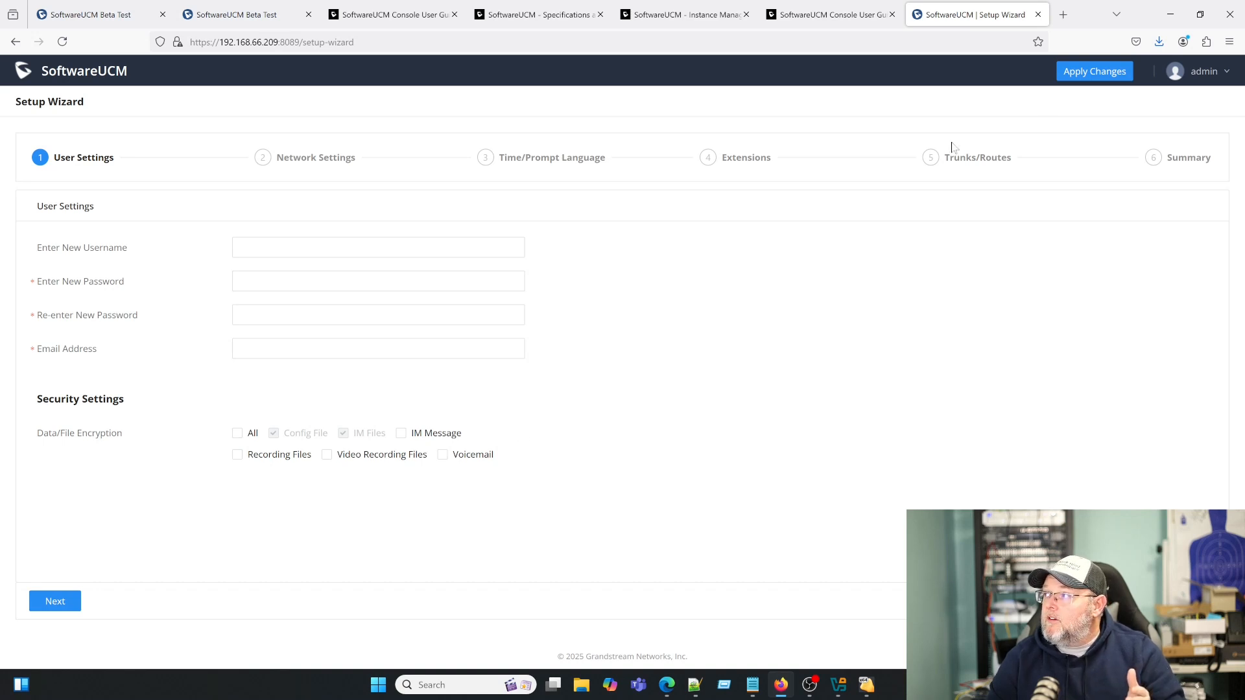
- Replace the default 'admin' username with a new username
mouse_move(1198, 73)
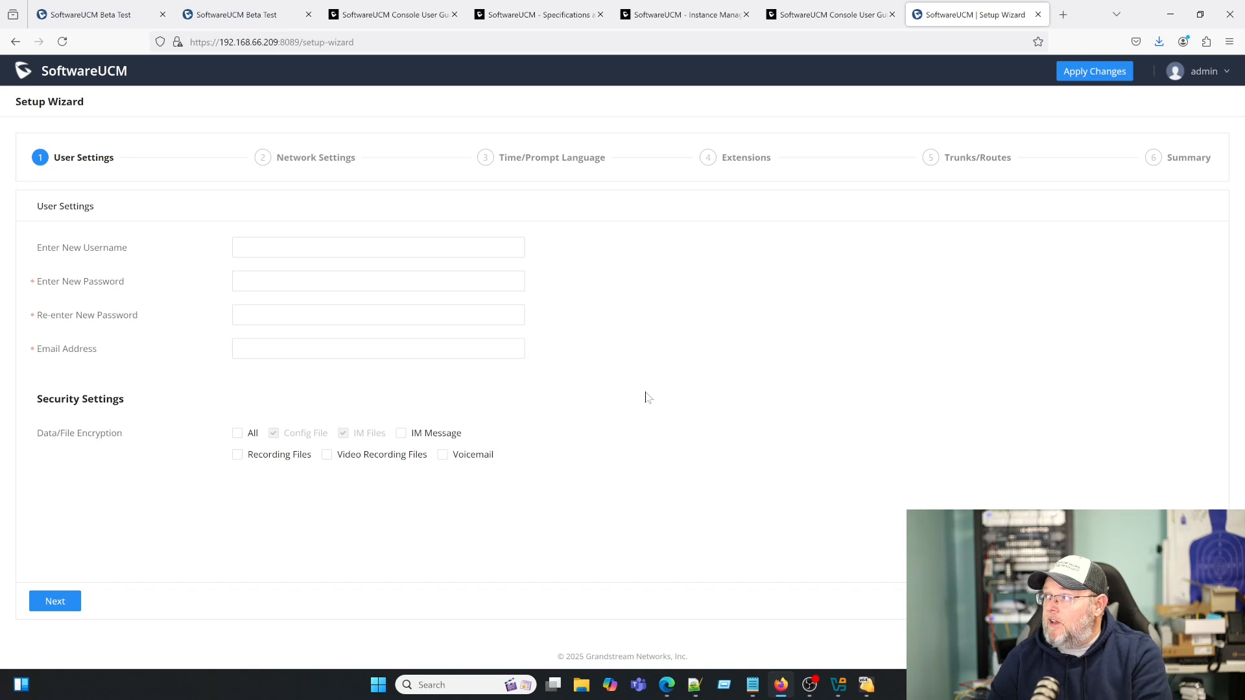
left_click(333, 246)
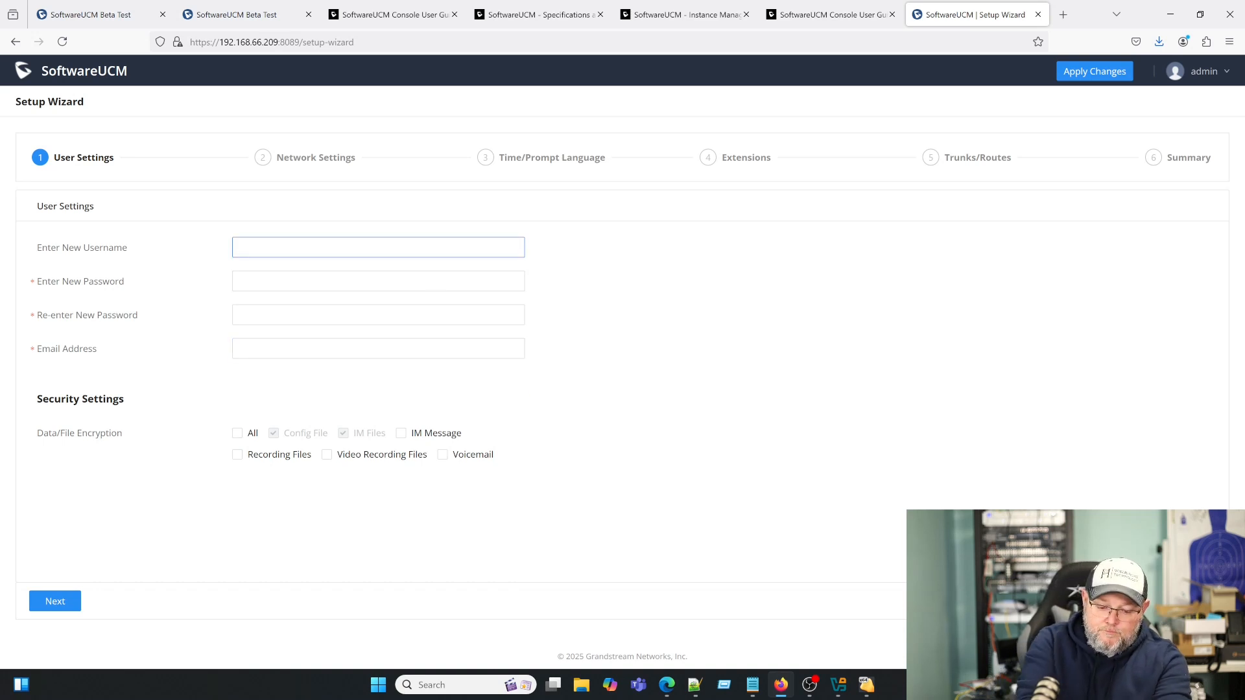
type("admin")
key("Tab")
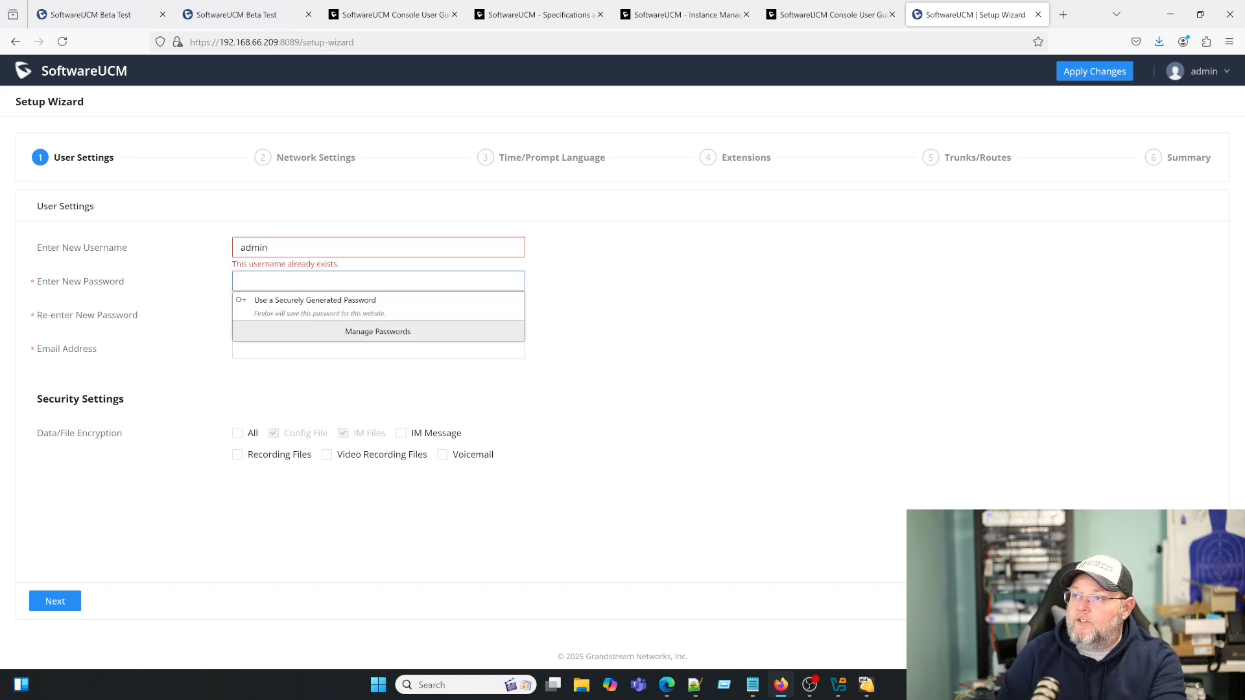
key("shift+Tab")
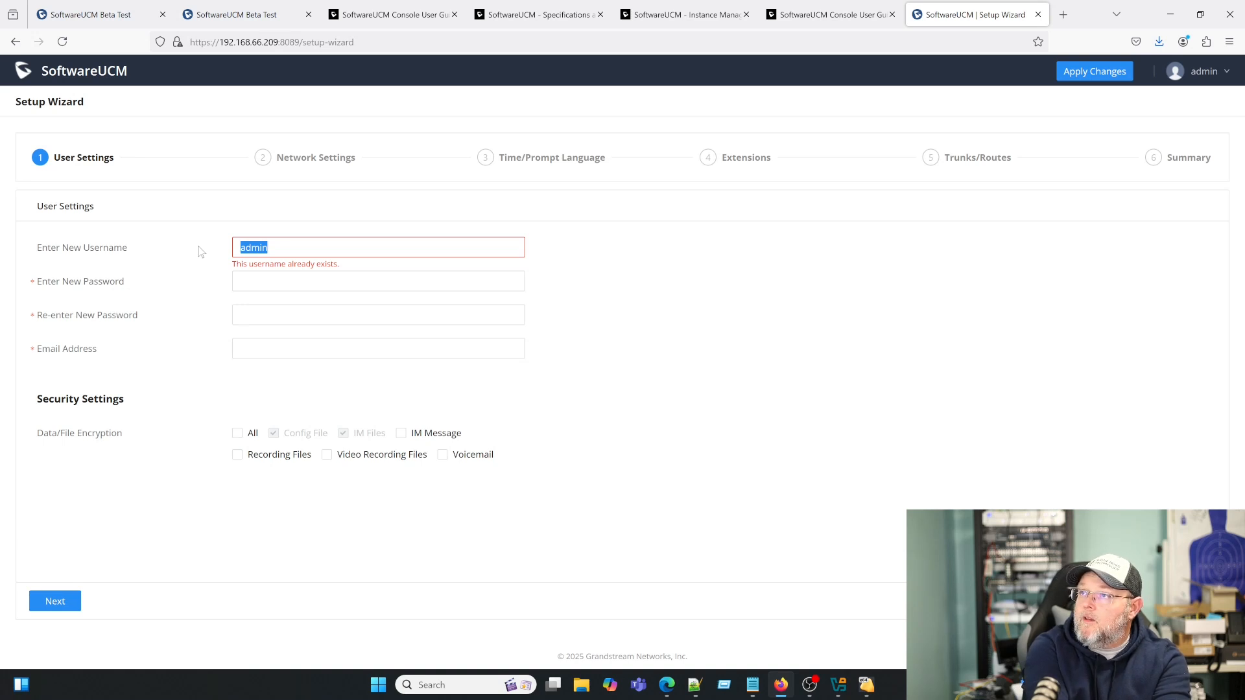
type("whowe")
- Enter the new admin password and retype it in the confirmation field
key("Tab")
type("**")
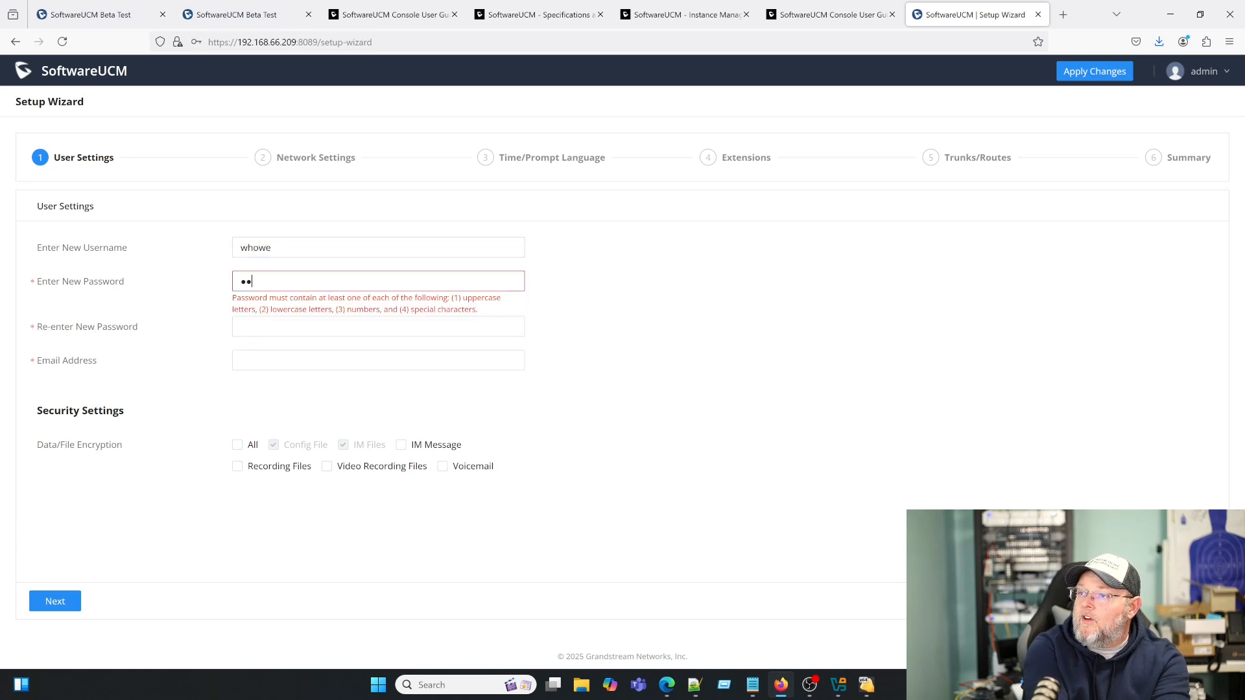
type("*******")
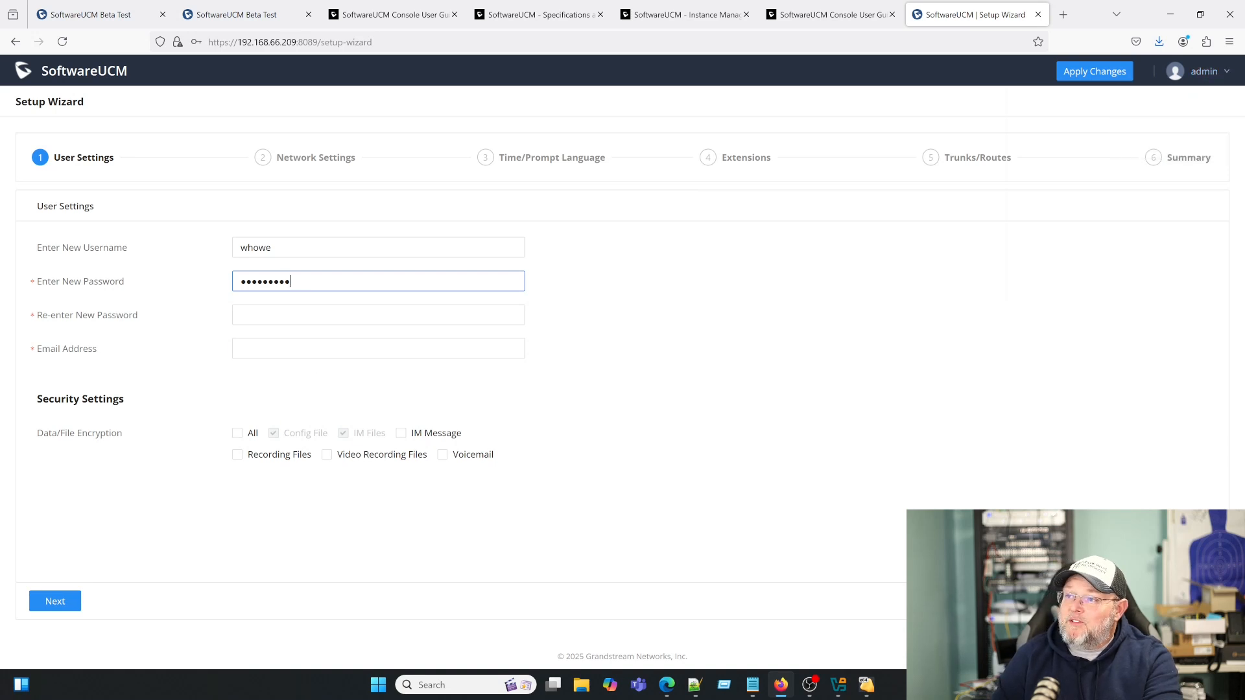
left_click_drag(304, 282, 208, 280)
type("*******")
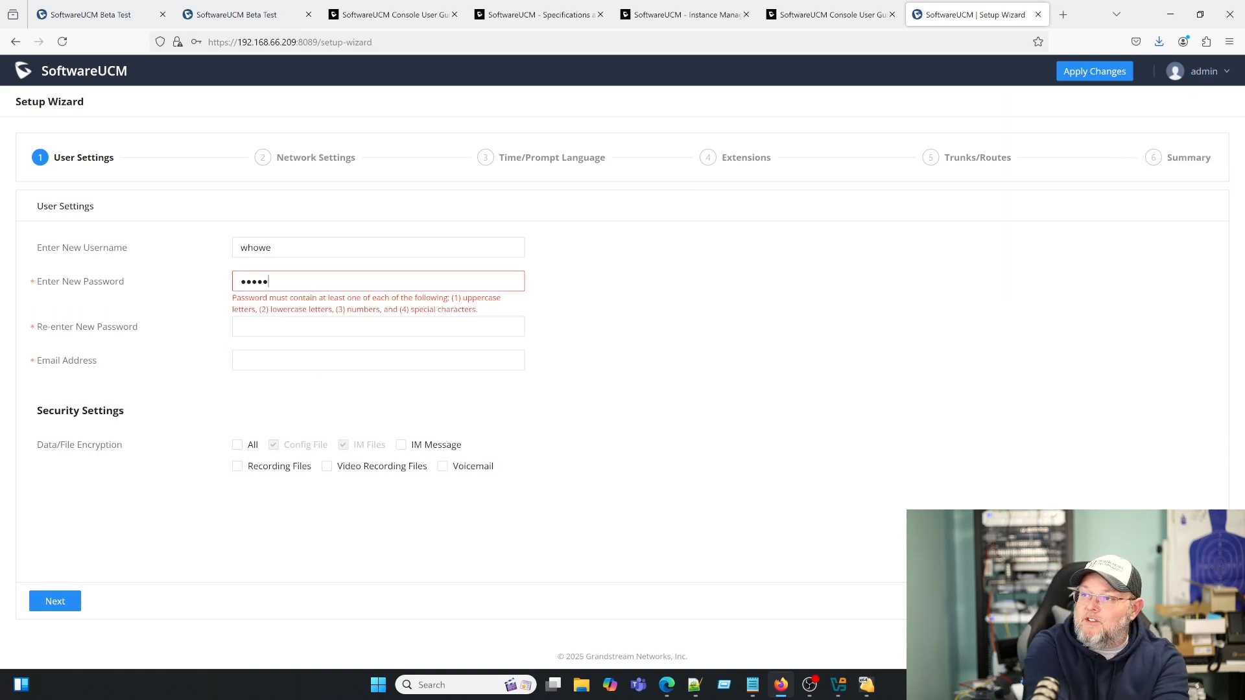
type("**")
key("Tab")
type("**")
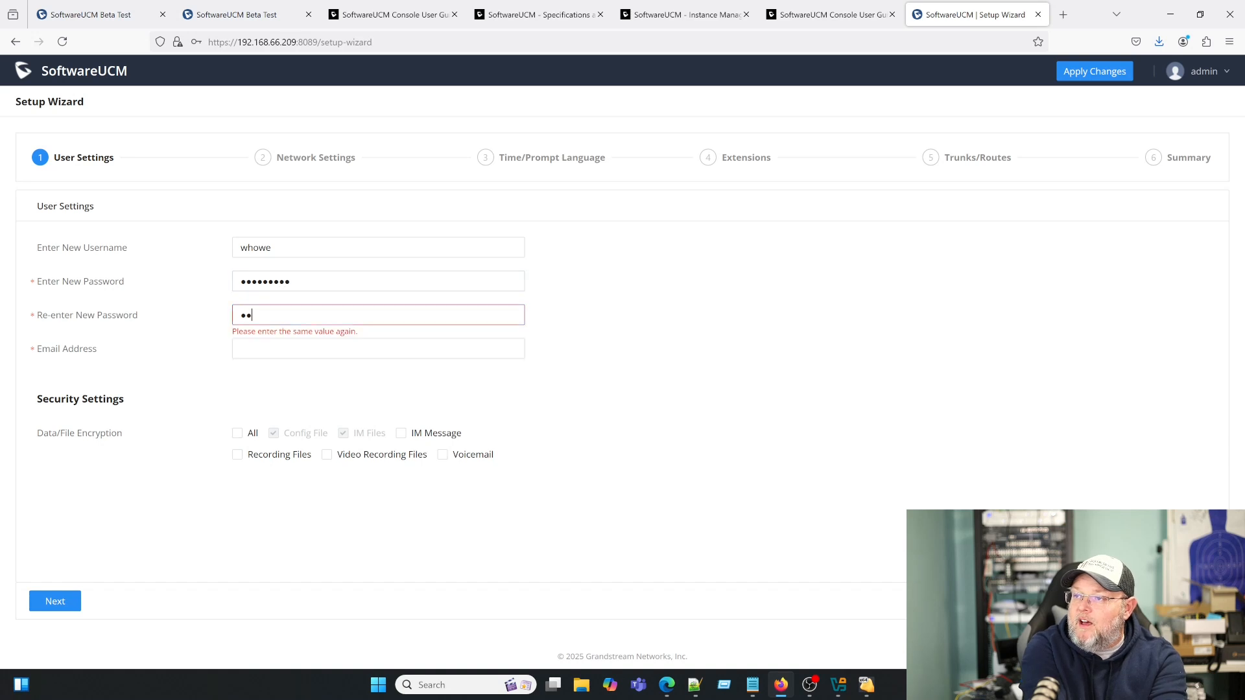
type("*******")
- Fill in the admin email address and enable encryption for All data types
key("Tab")
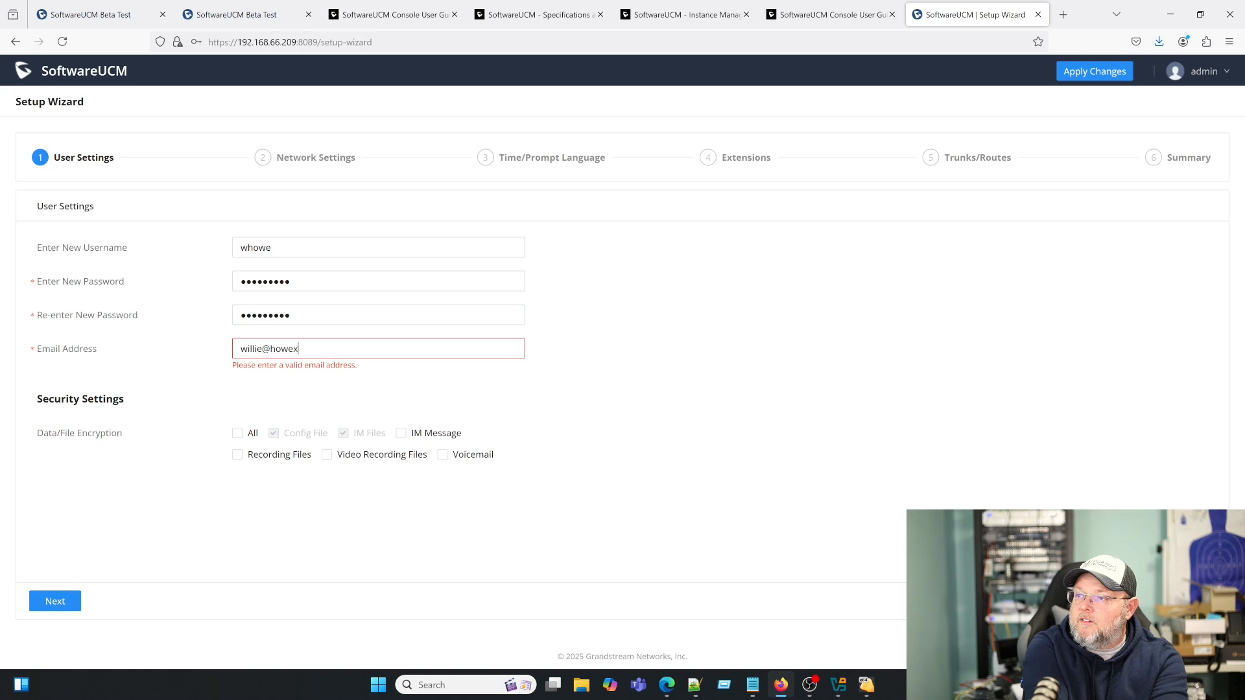
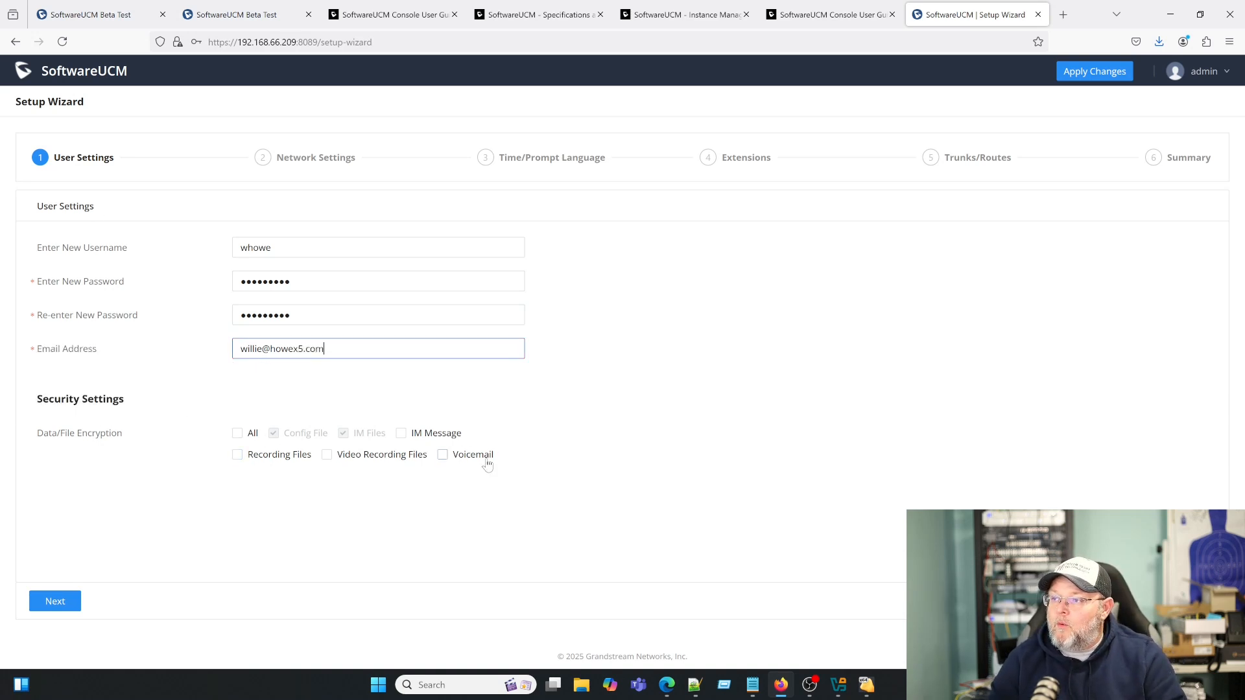
left_click(238, 433)
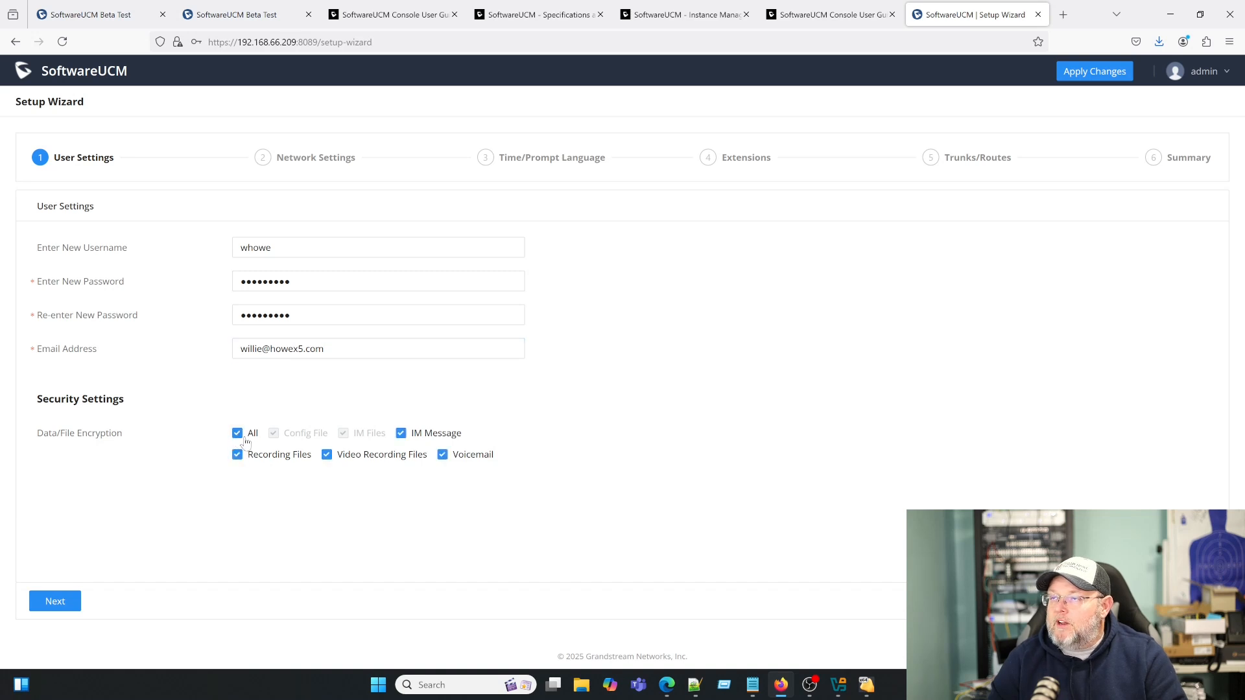
- Advance through the Network, Time and Extensions wizard steps, keeping the defaults
left_click(74, 601)
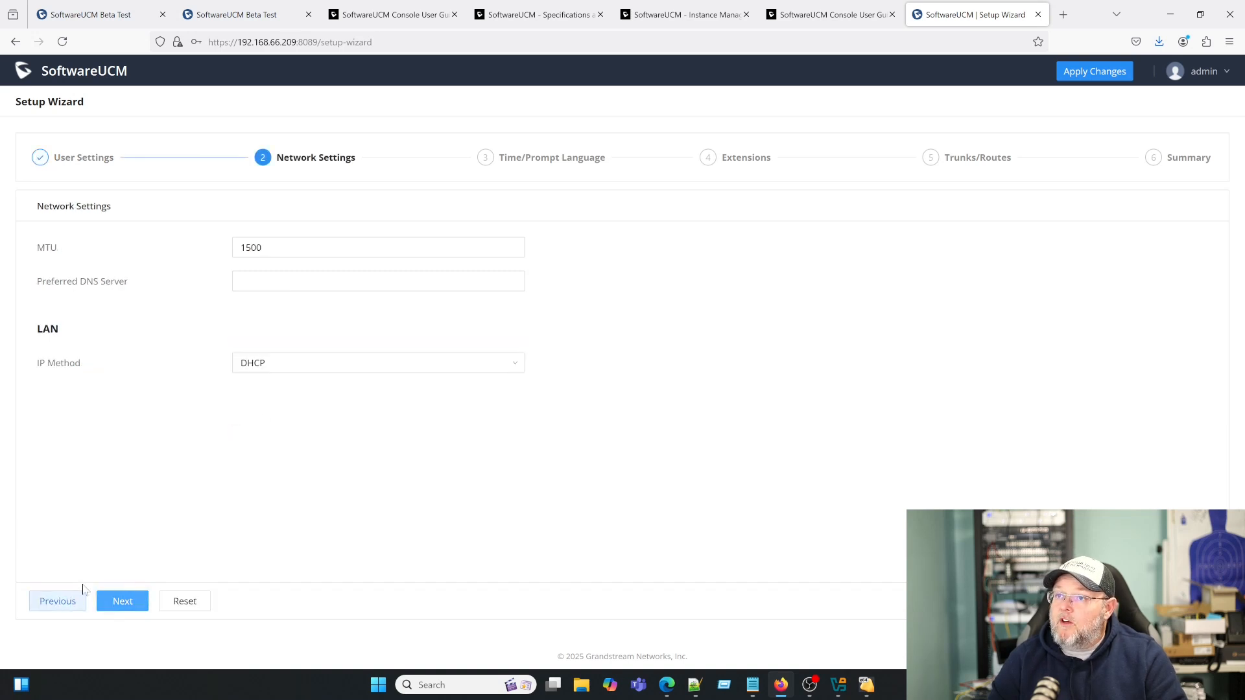
left_click(237, 281)
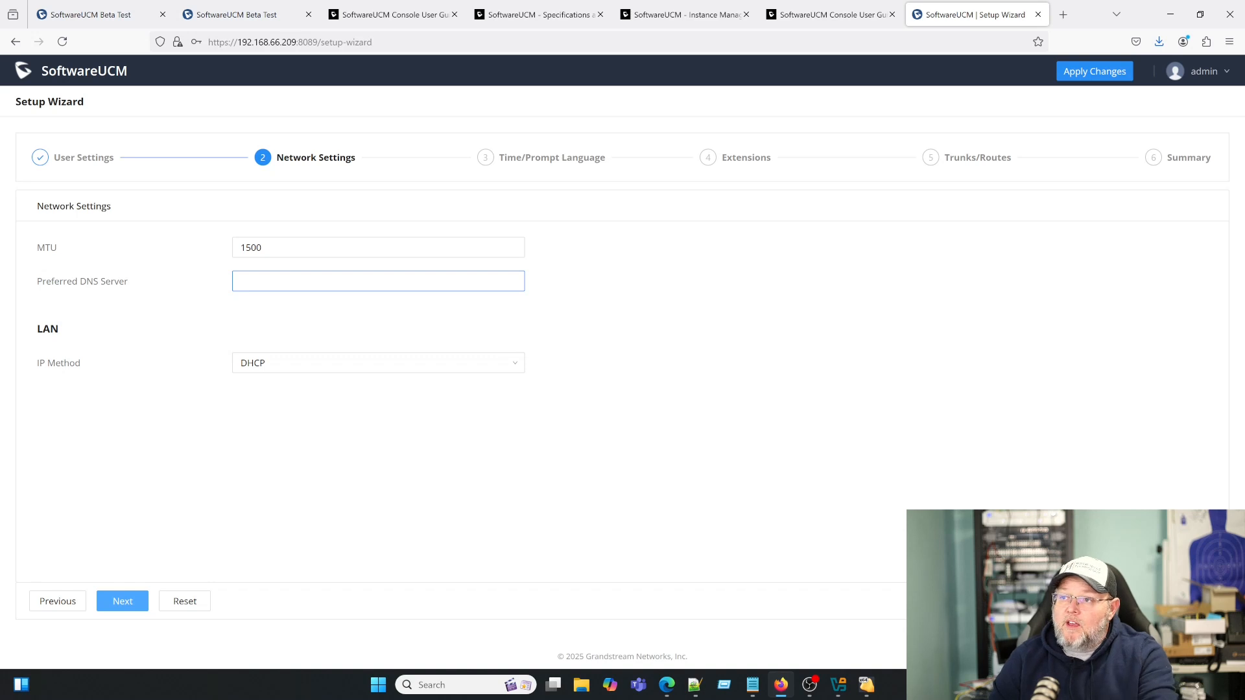
left_click(138, 610)
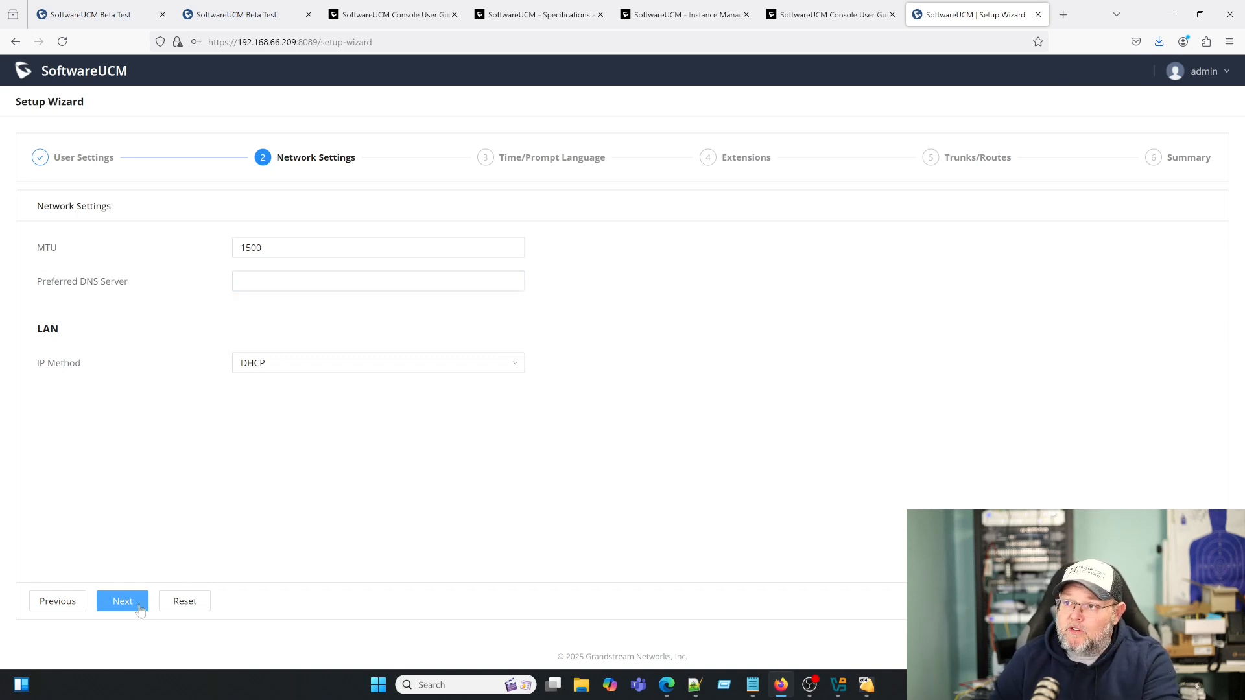
left_click(139, 609)
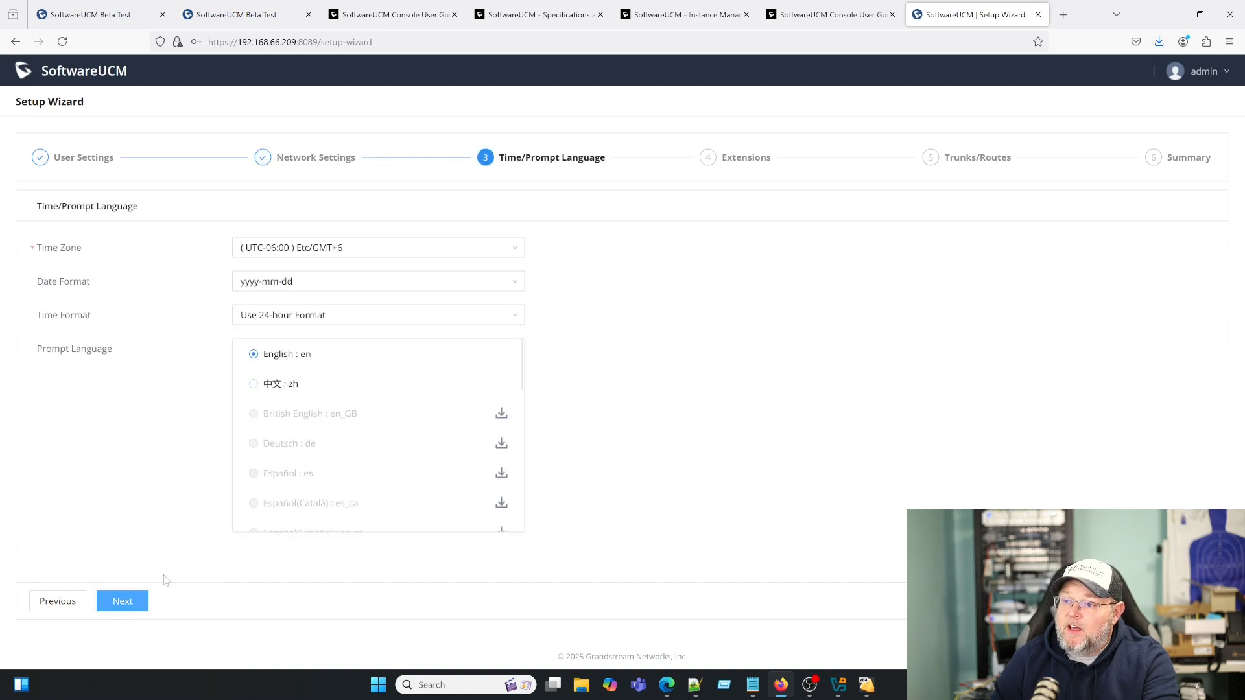
left_click(136, 605)
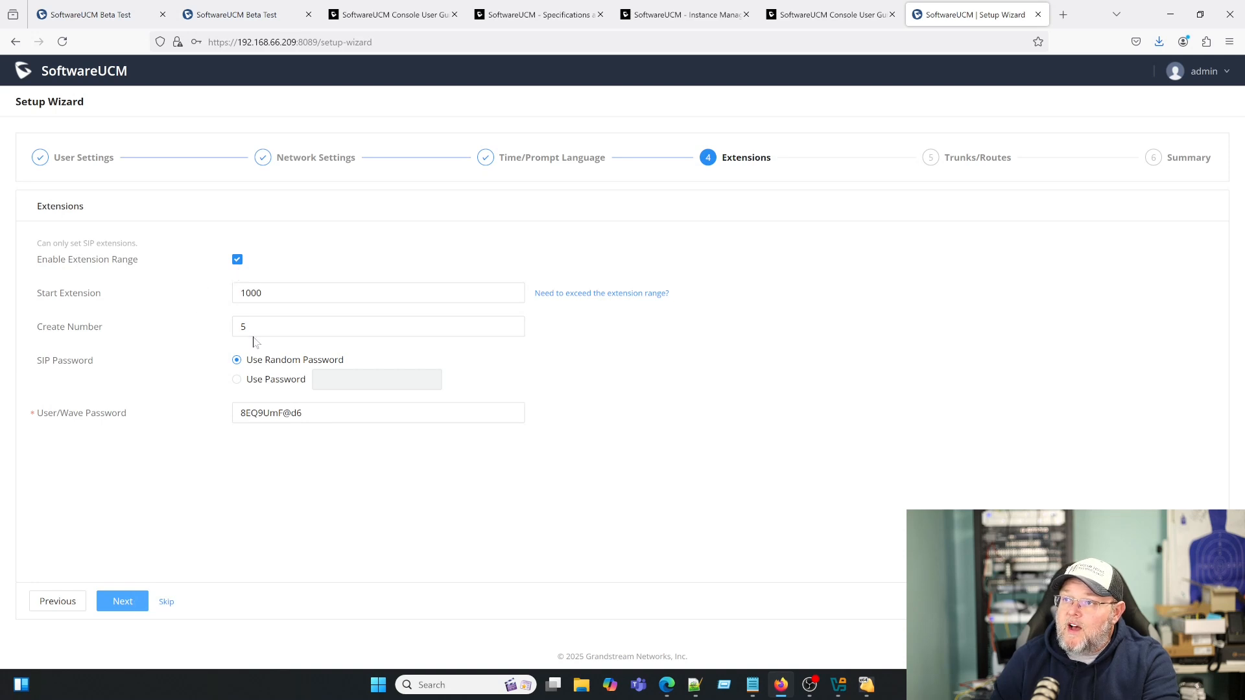
left_click(252, 297)
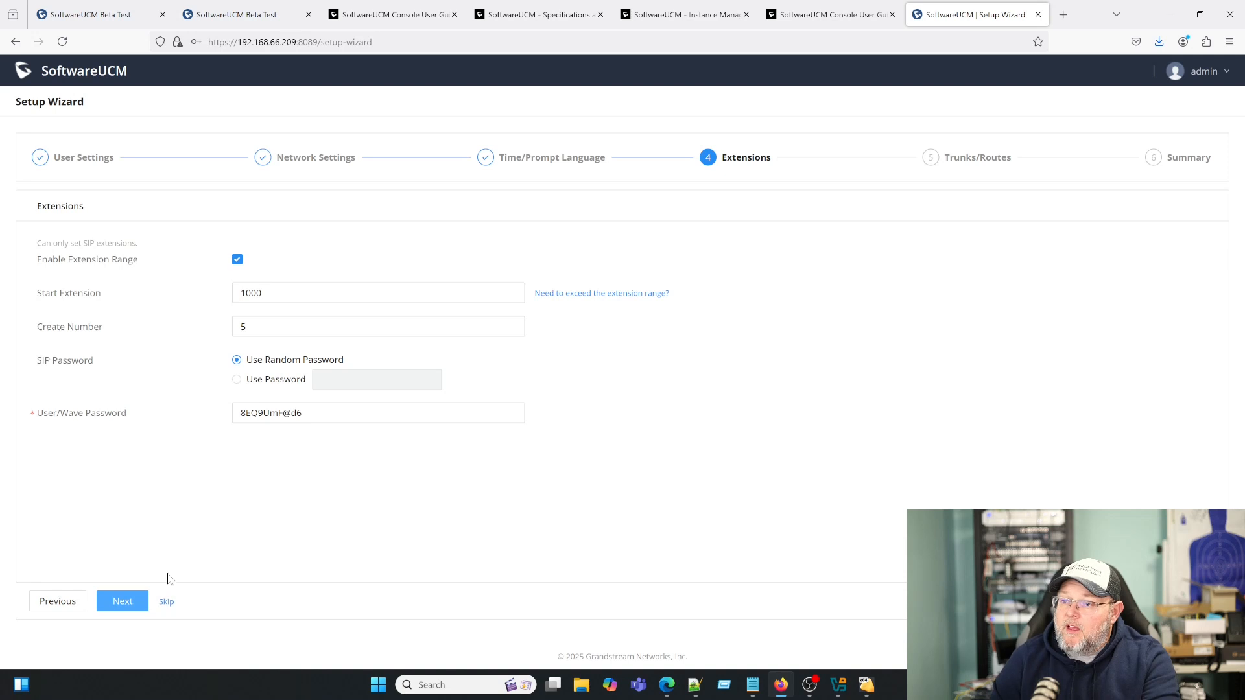
left_click(123, 601)
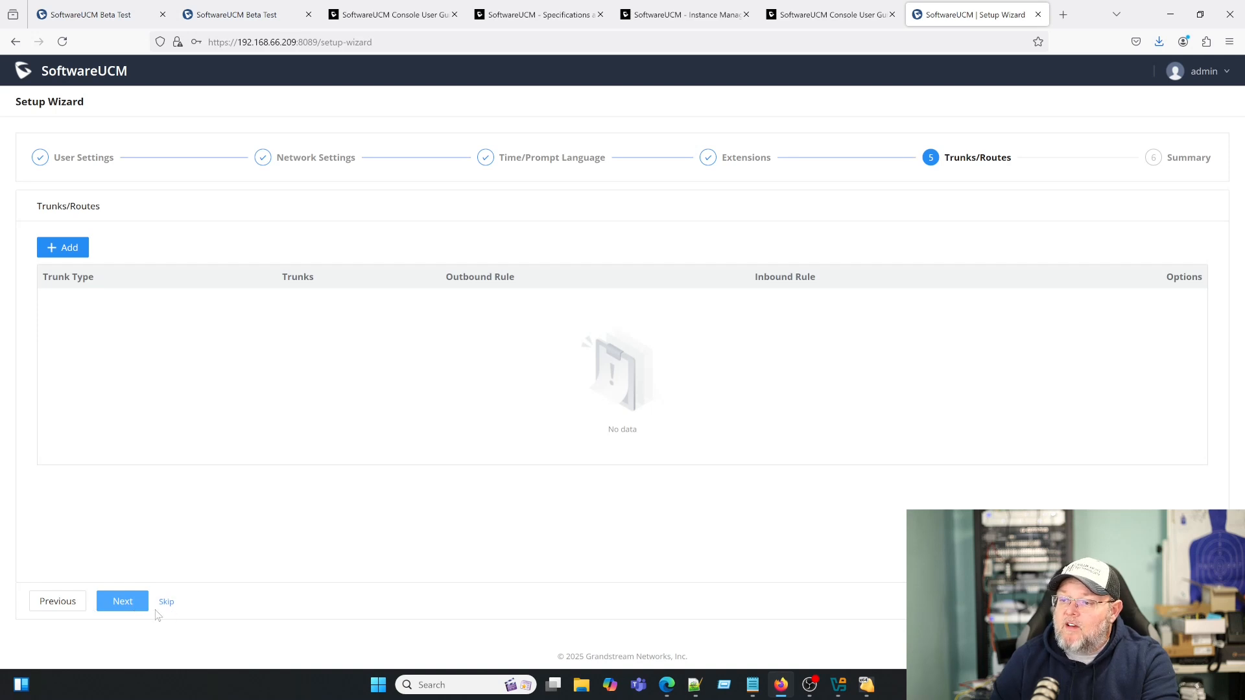
- Review the summary, choose Save and Reboot, then bring the VM console forward
left_click(167, 603)
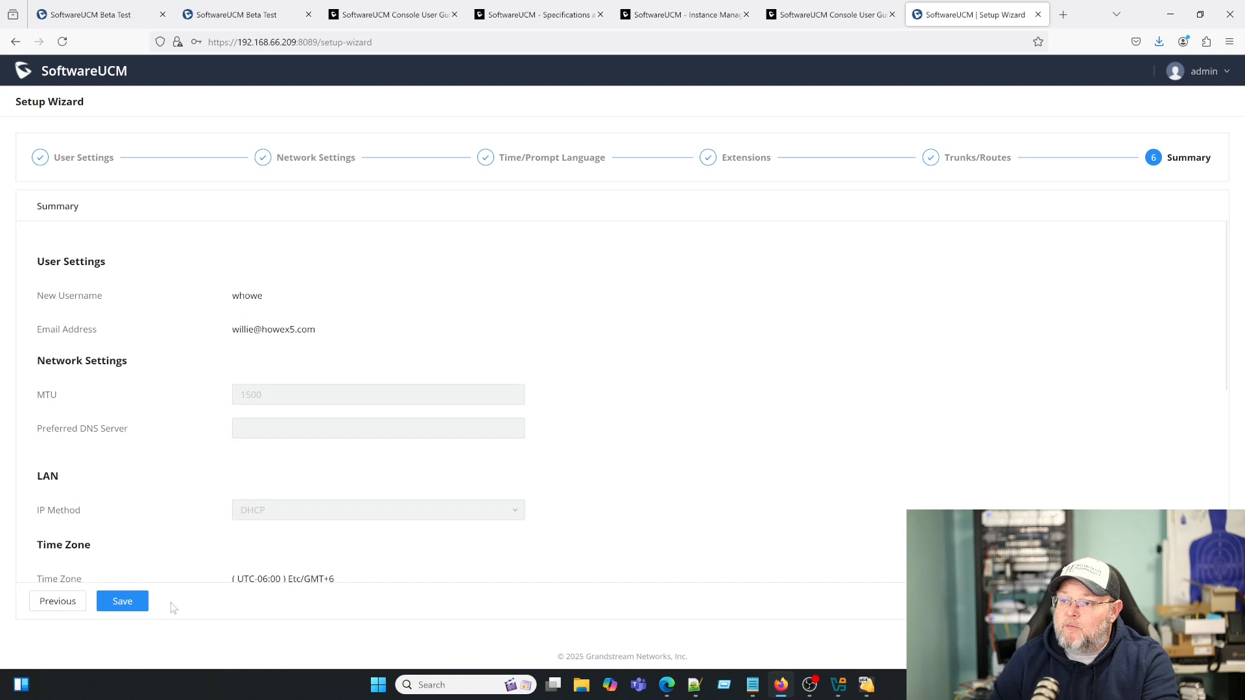
scroll(182, 556, "down", 3)
scroll(183, 575, "up", 2)
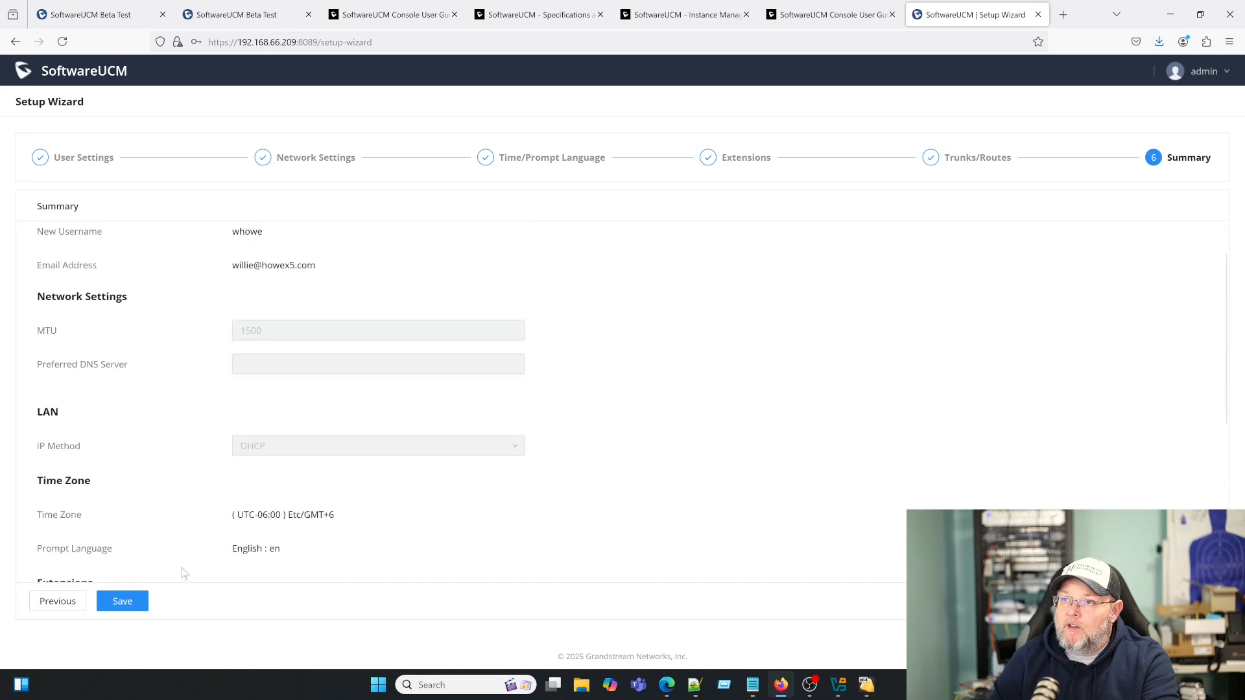
scroll(184, 573, "up", 2)
left_click(143, 602)
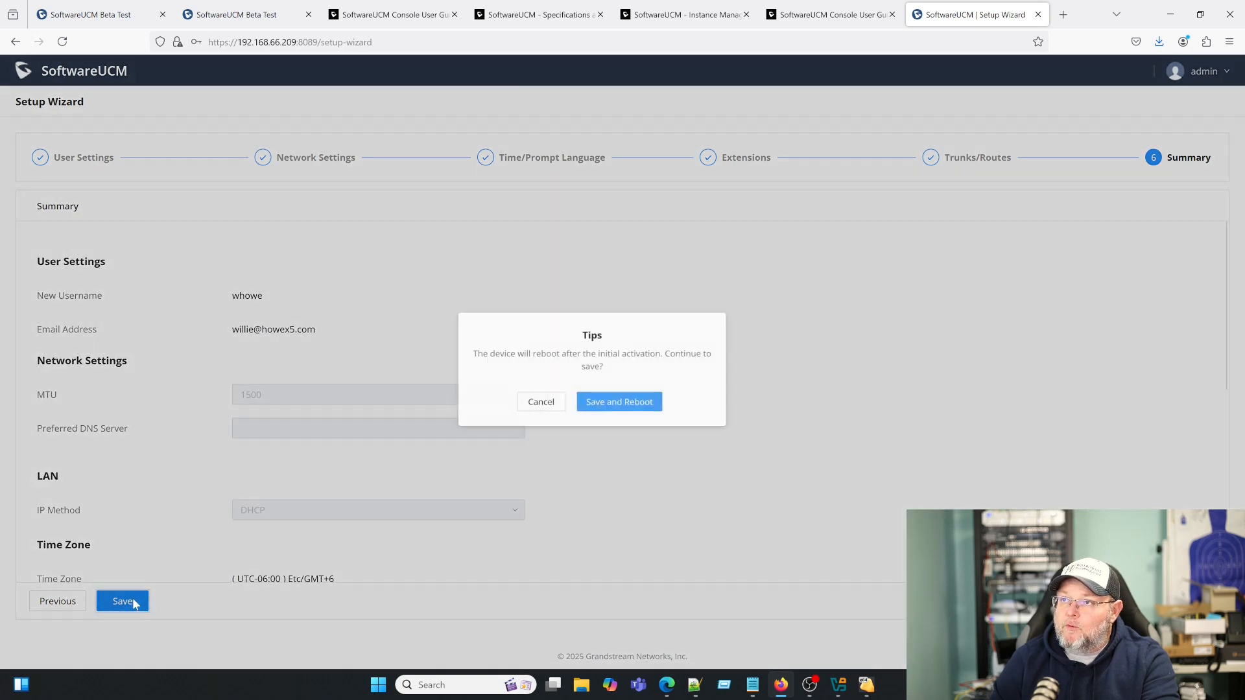
left_click(634, 393)
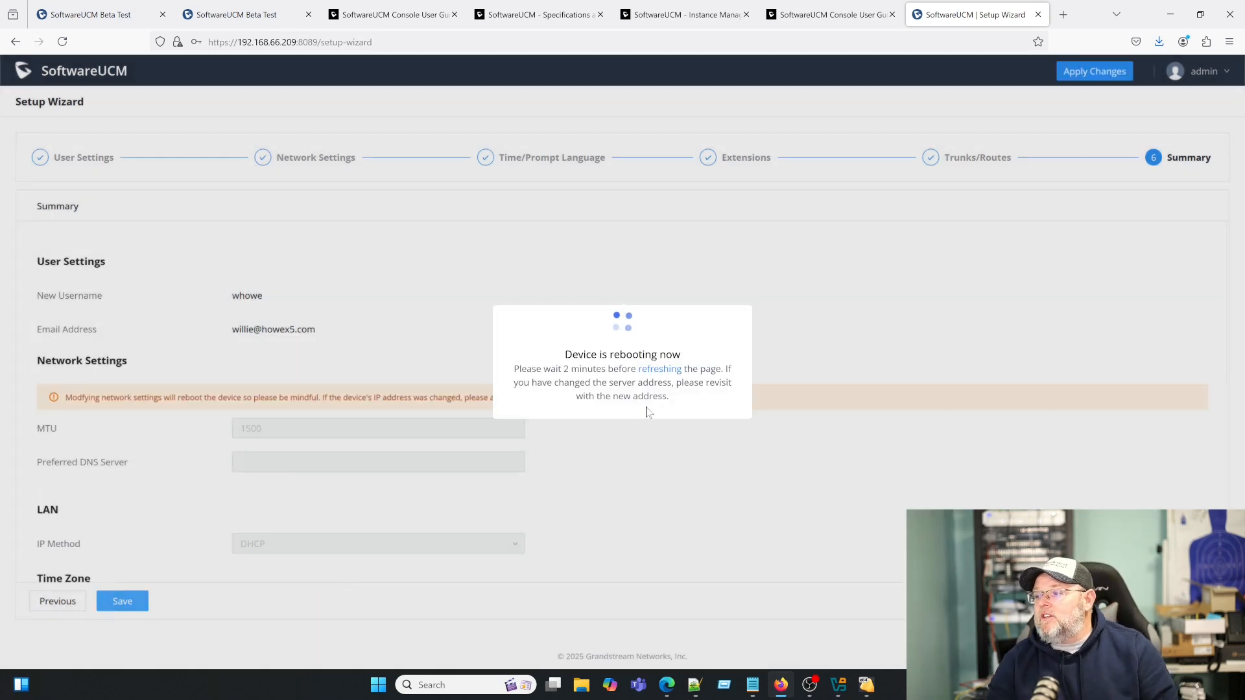
left_click(869, 685)
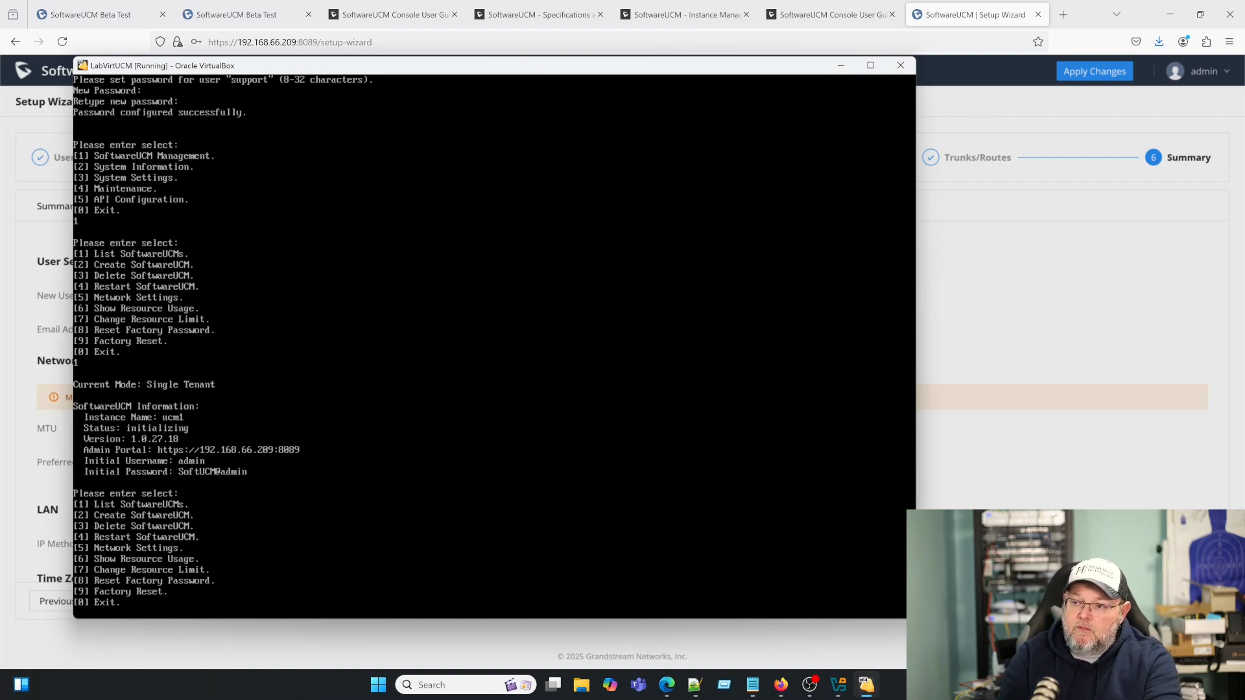
- Enter 6 at the console menu to view resource usage, then return to Firefox
type("6")
key("Return")
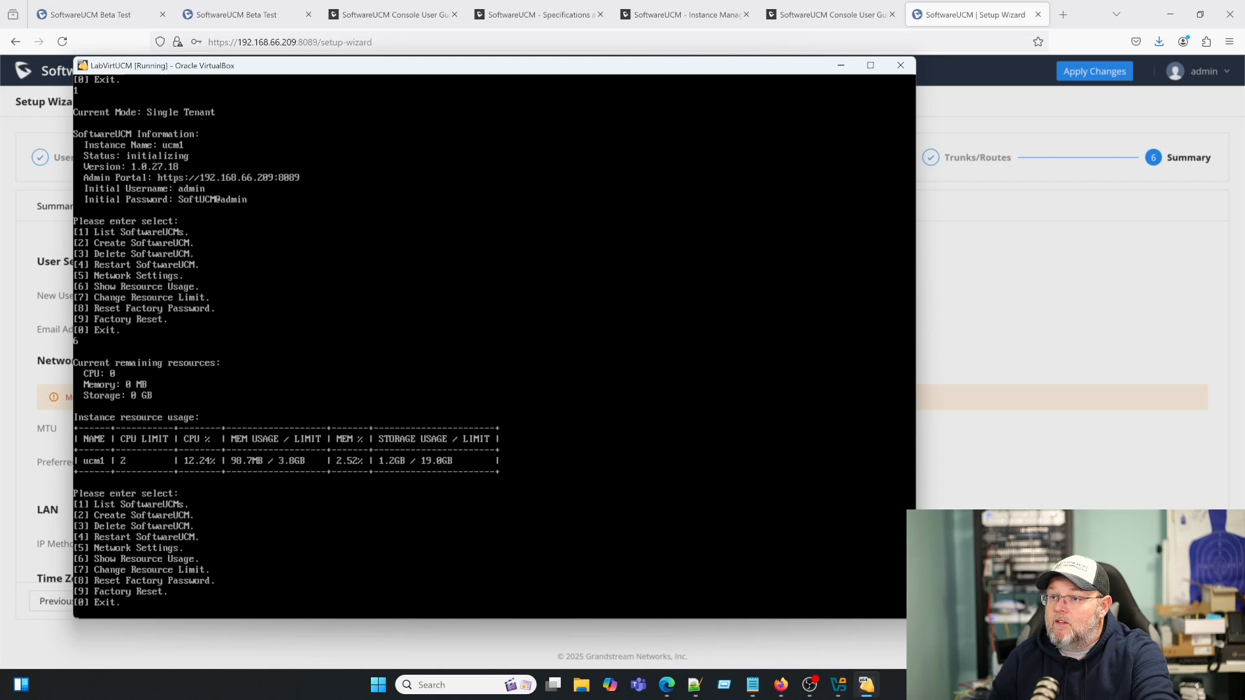
left_click(967, 315)
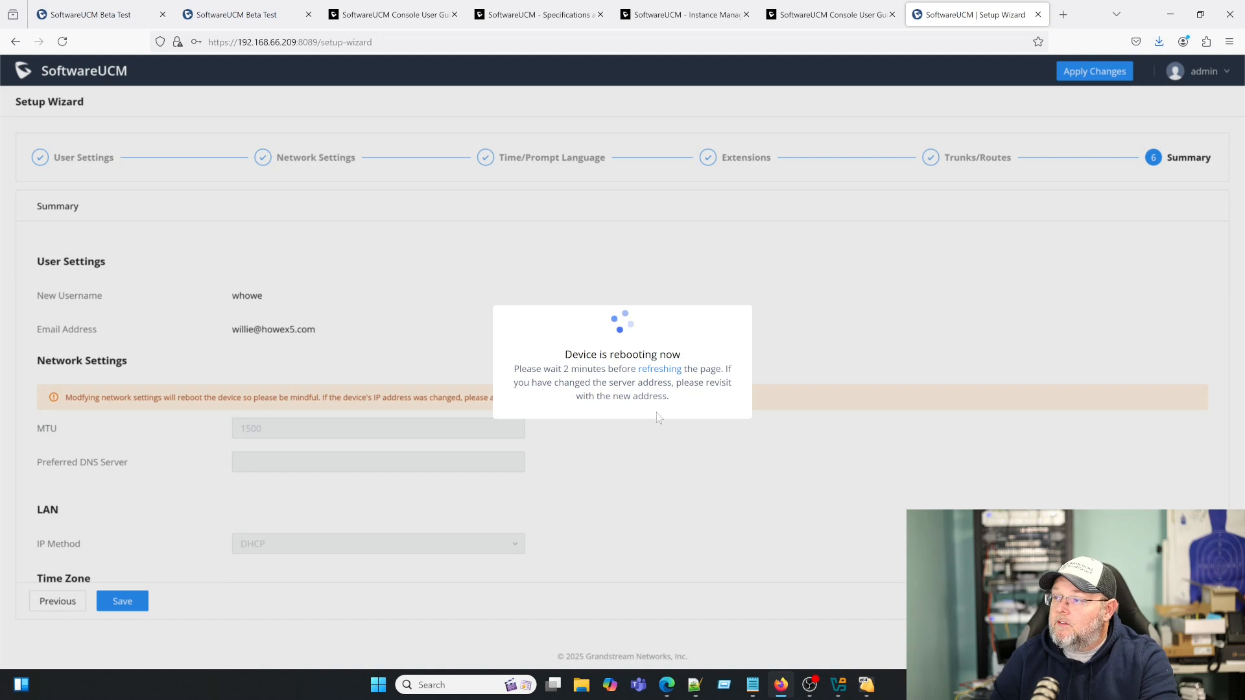
- Reload the portal at its base address without setup-wizard, accepting the certificate risk
left_click(666, 375)
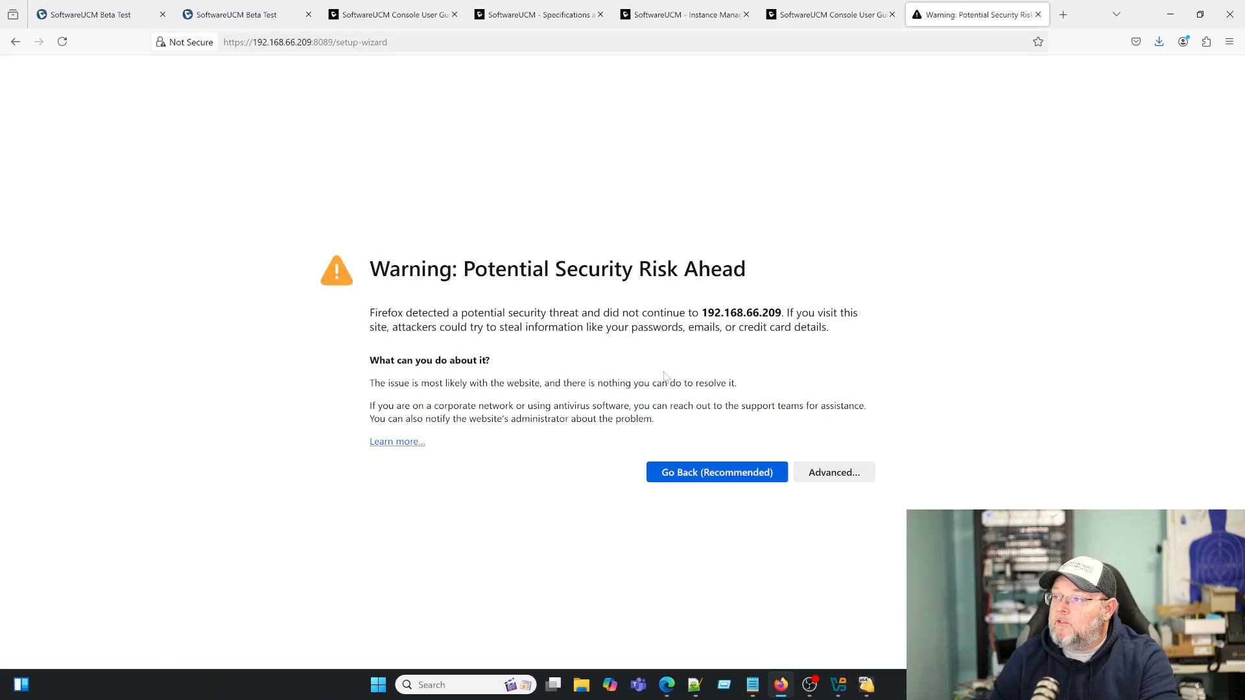
left_click(838, 472)
scroll(706, 536, "down", 2)
left_click_drag(336, 42, 467, 57)
key("BackSpace")
key("Return")
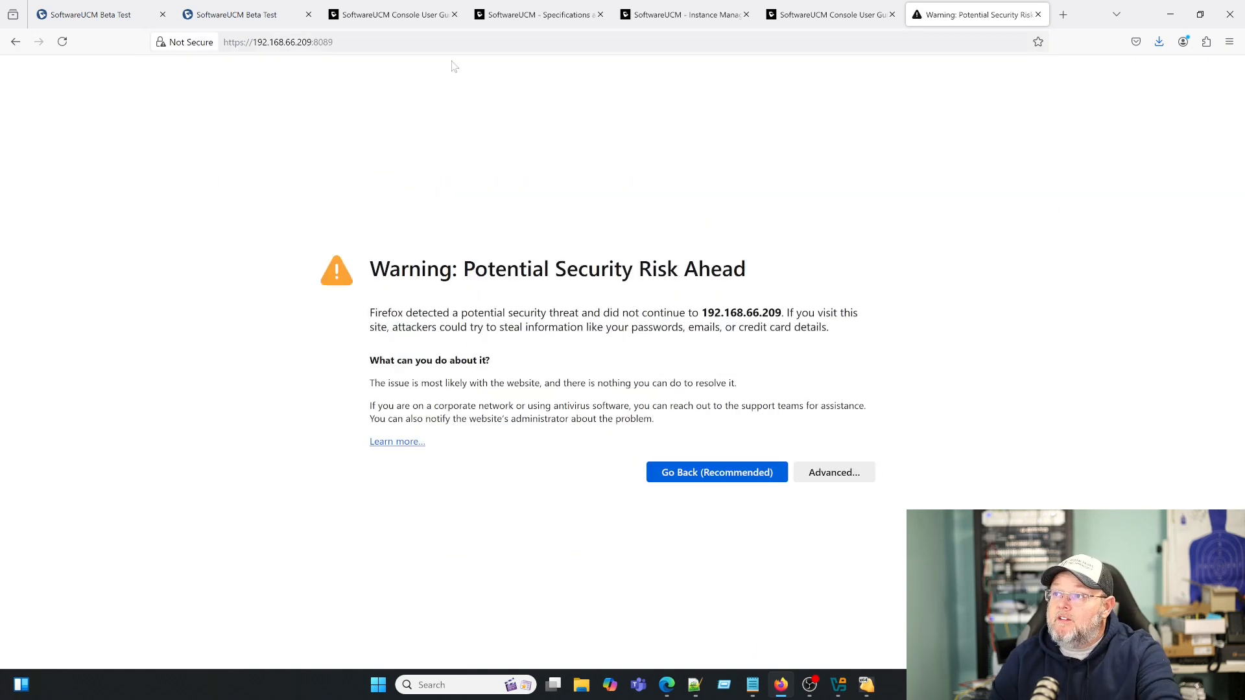
left_click(834, 472)
scroll(484, 500, "down", 2)
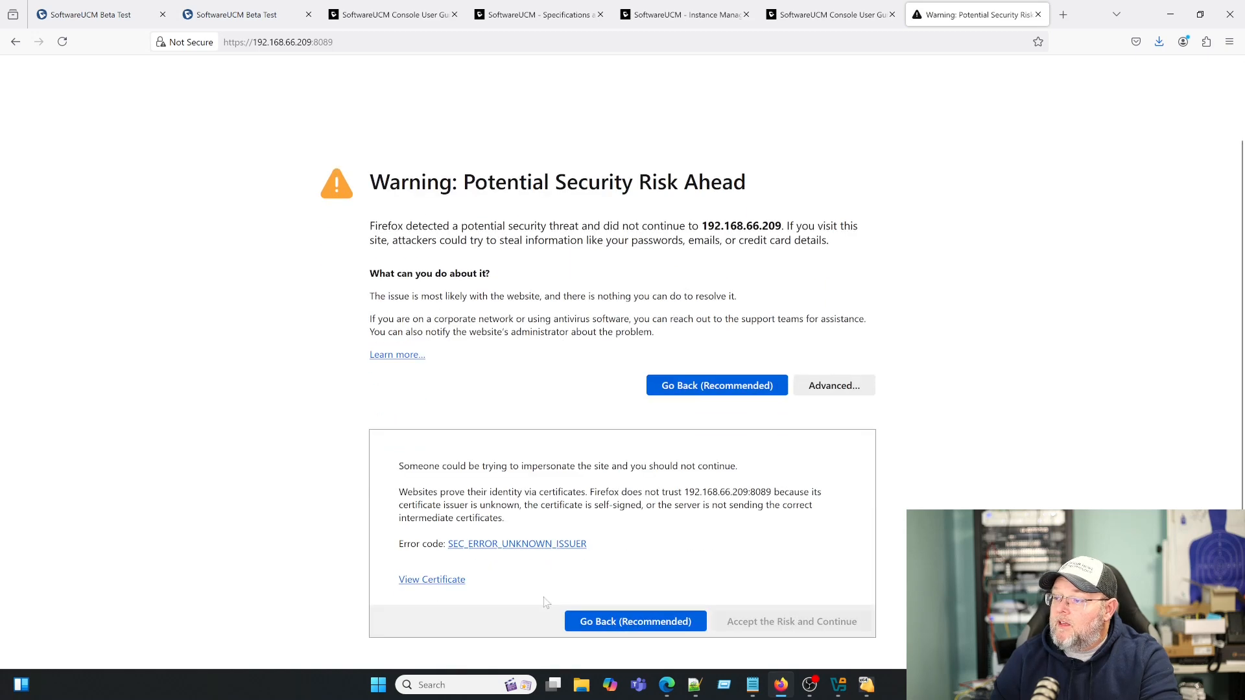
left_click(744, 624)
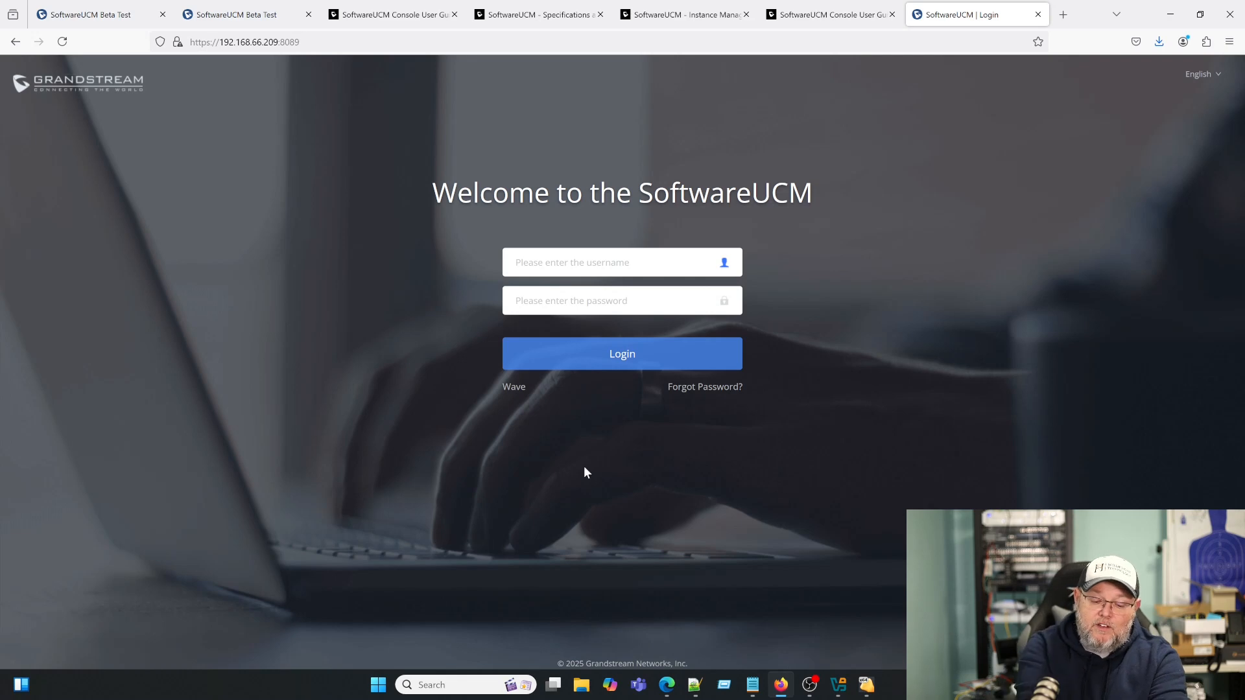
- Log in with the new admin username and password
type("whowe")
key("Tab")
type("•••")
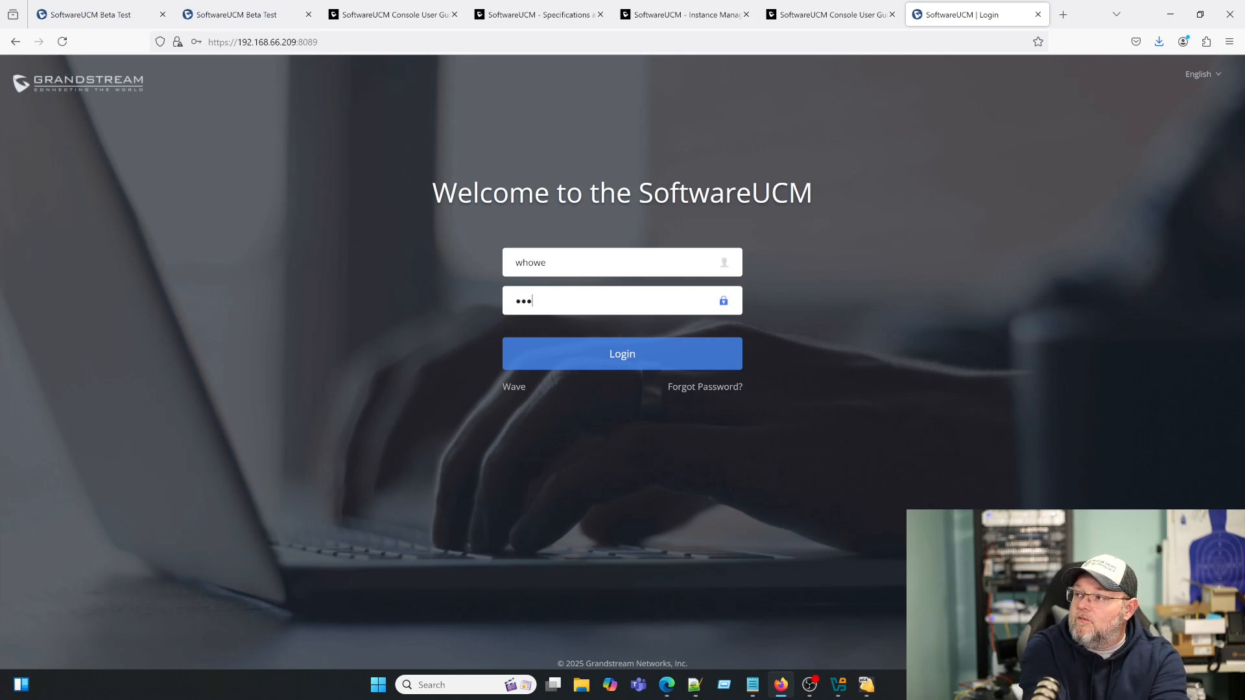
type("••••••")
key("Return")
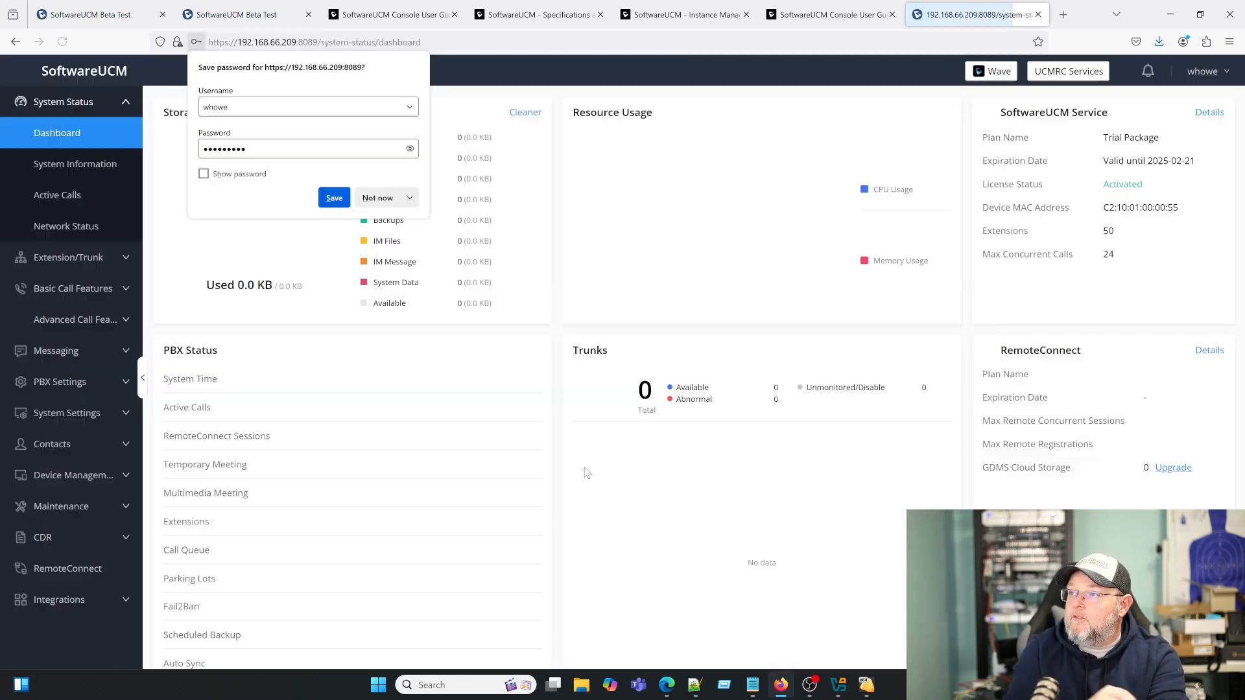
- Skip saving the password, visit Emergency Calls, then open System Status > Dashboard and review its panels
left_click(377, 197)
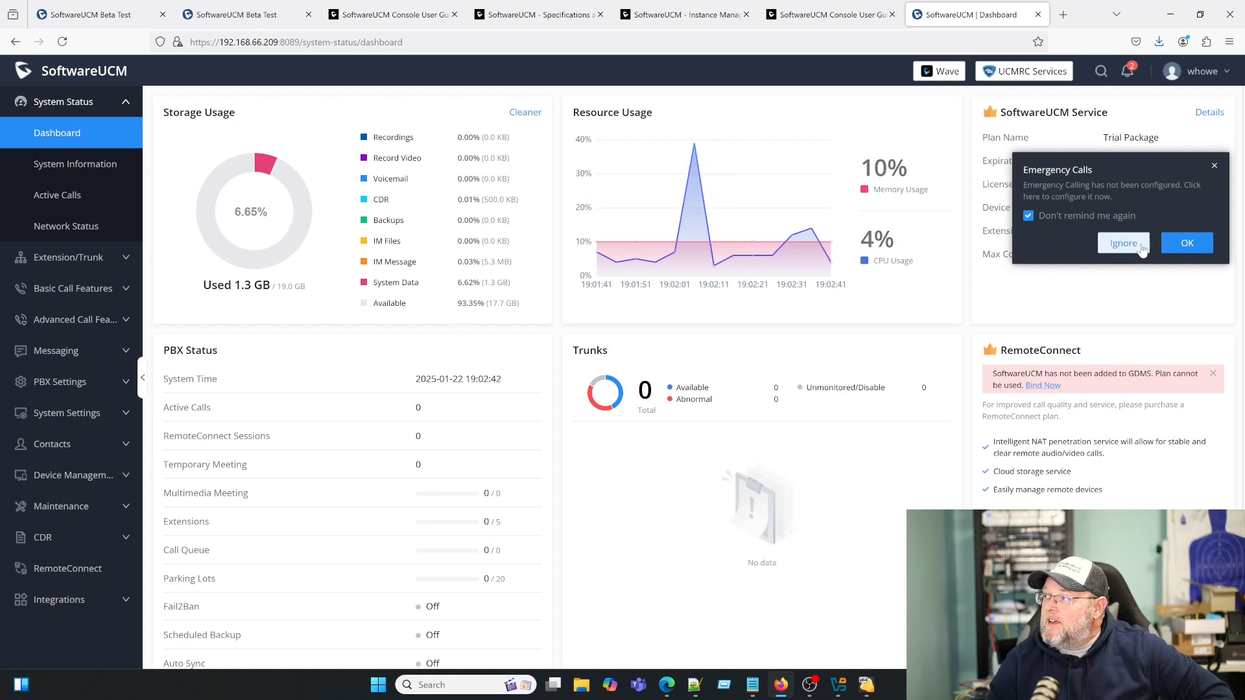
left_click(1177, 246)
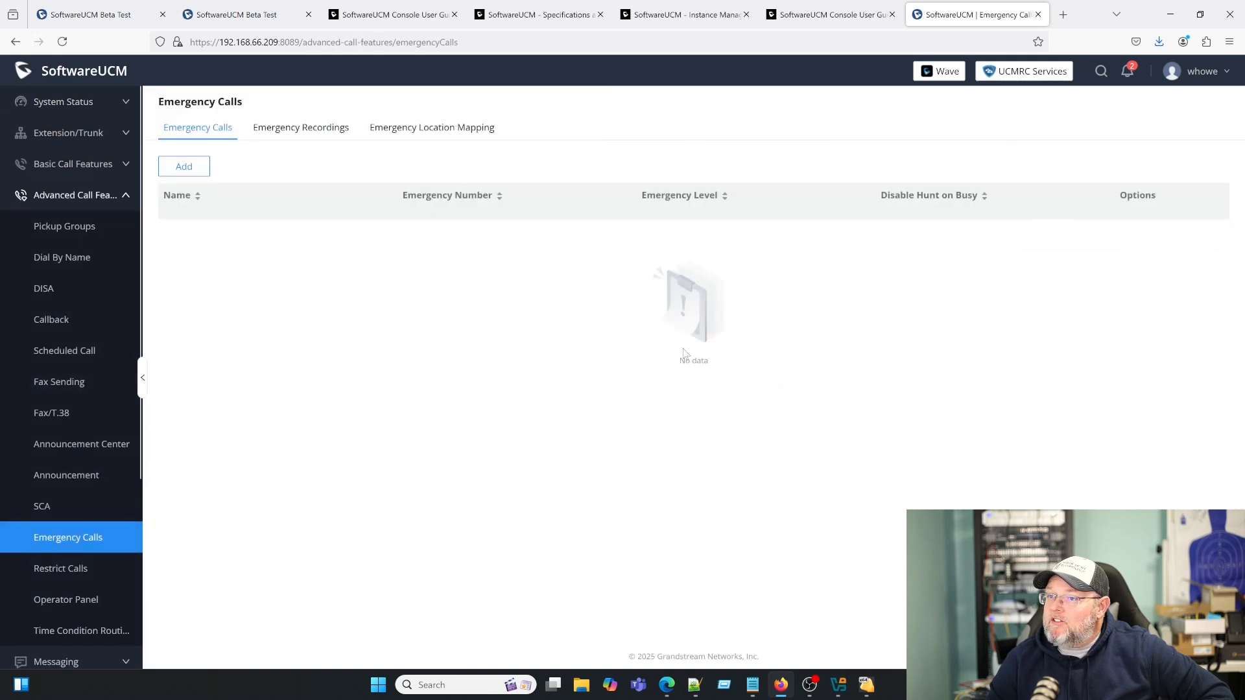
left_click(63, 102)
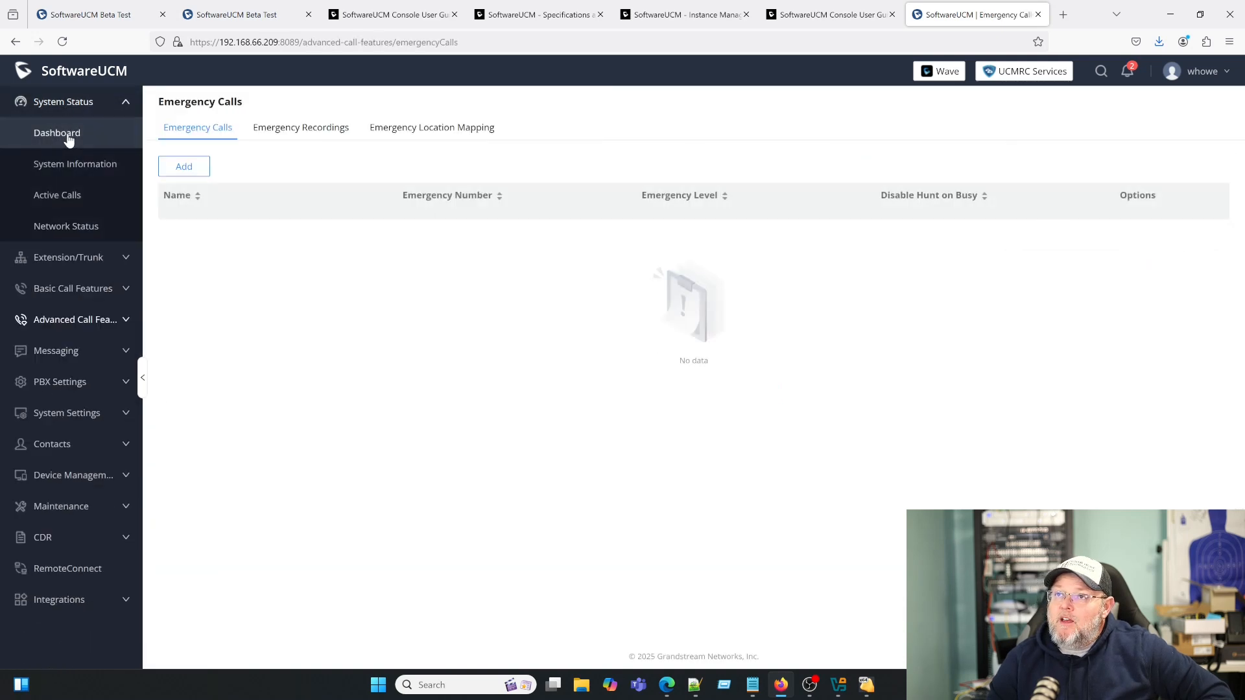
left_click(58, 133)
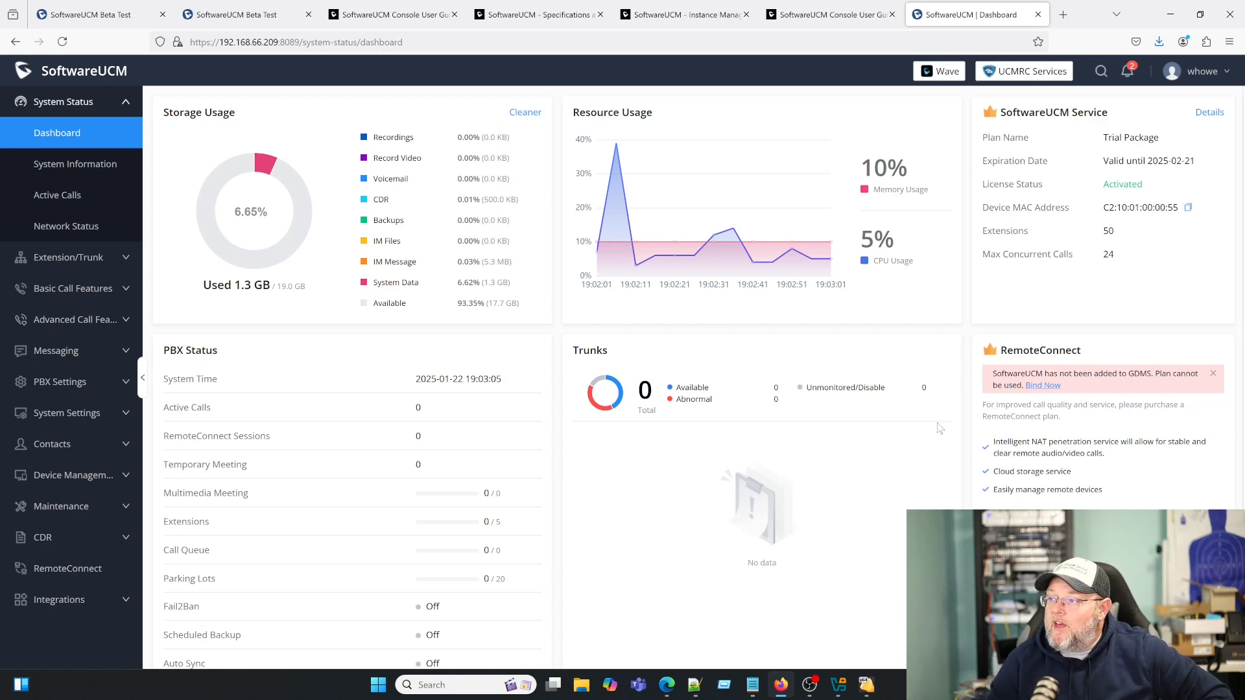
scroll(595, 496, "down", 2)
scroll(595, 497, "up", 2)
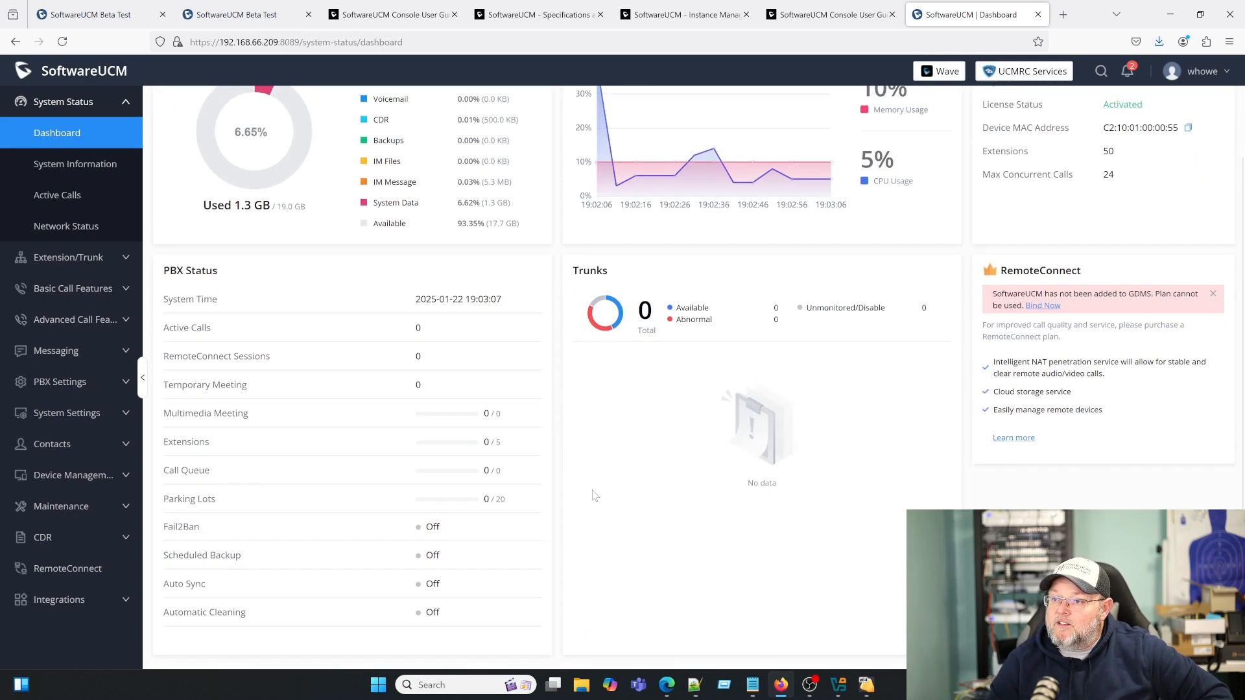
scroll(597, 496, "down", 2)
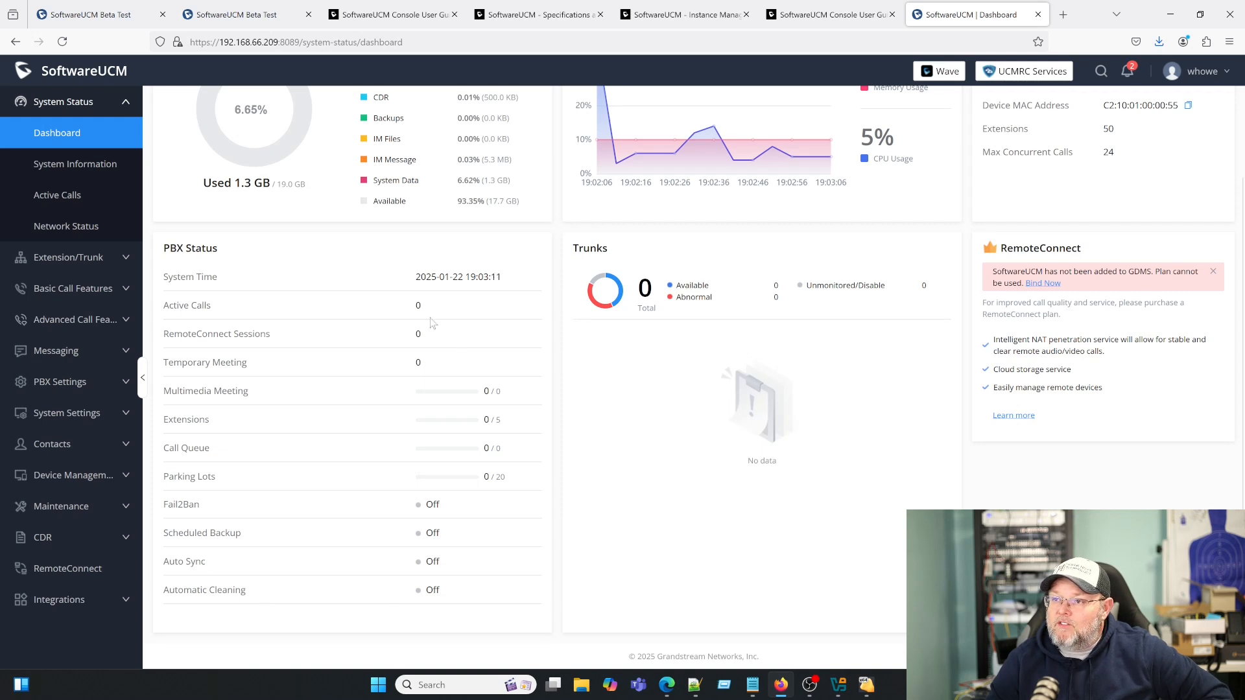
scroll(349, 553, "up", 2)
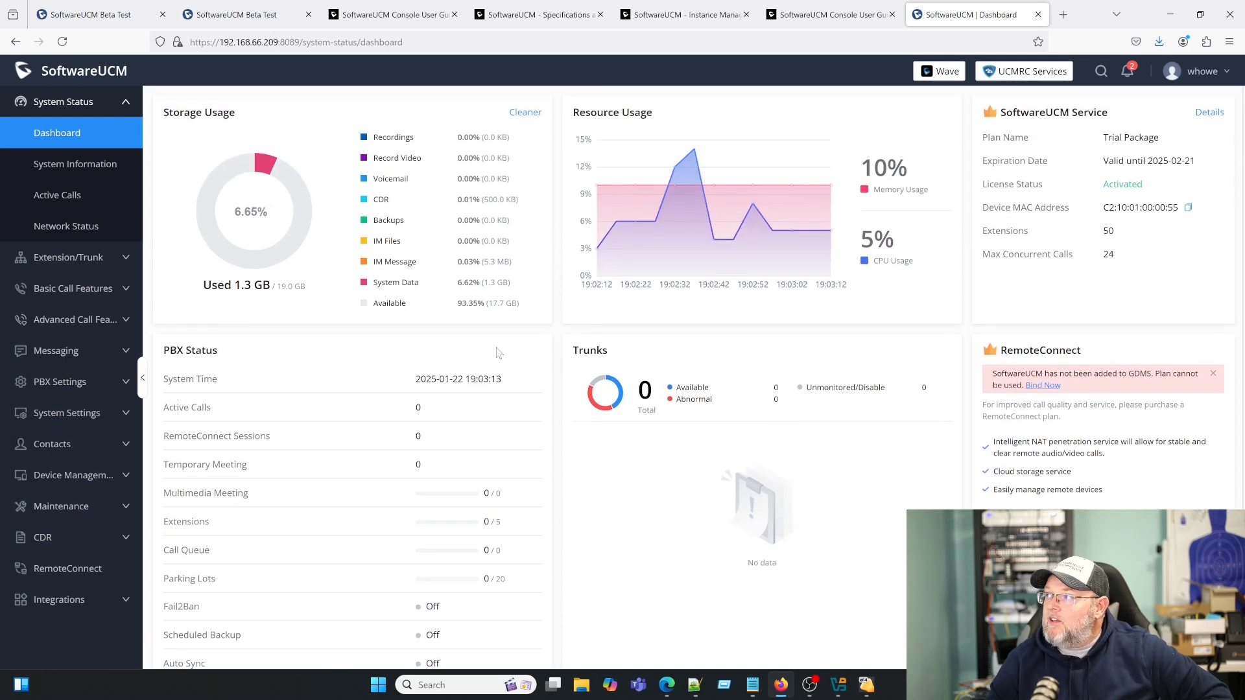
- Open the account options list in the top-right corner
left_click(1217, 81)
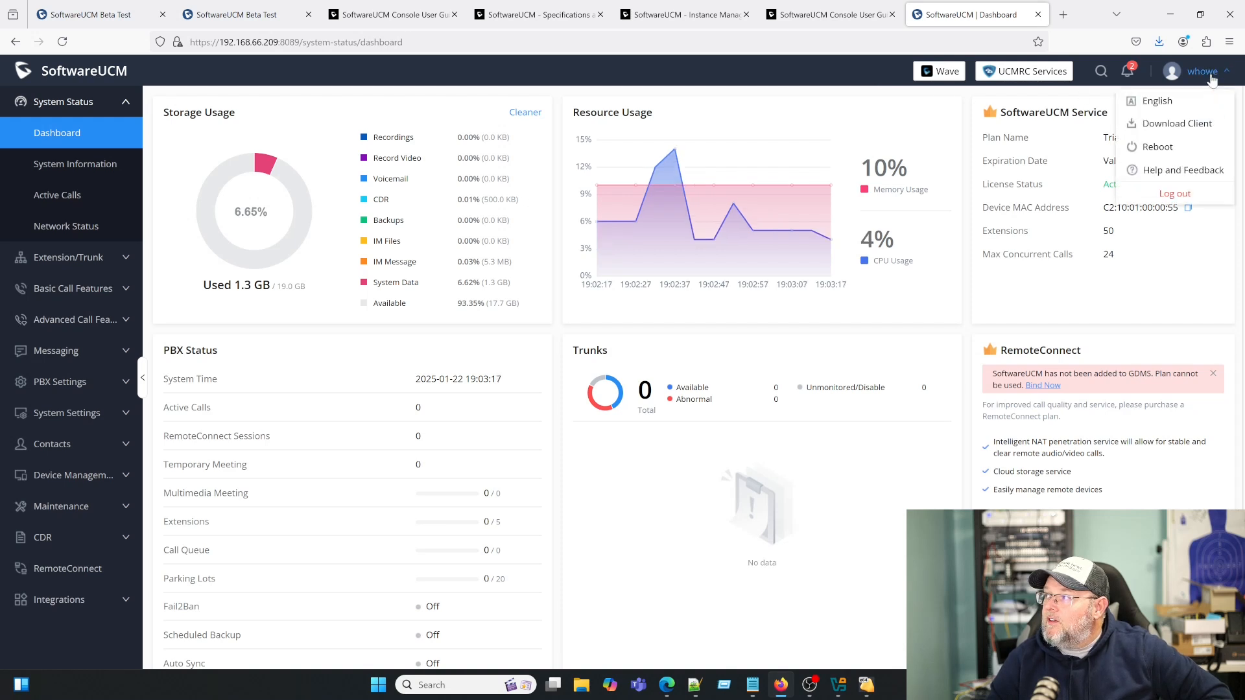
mouse_move(1128, 72)
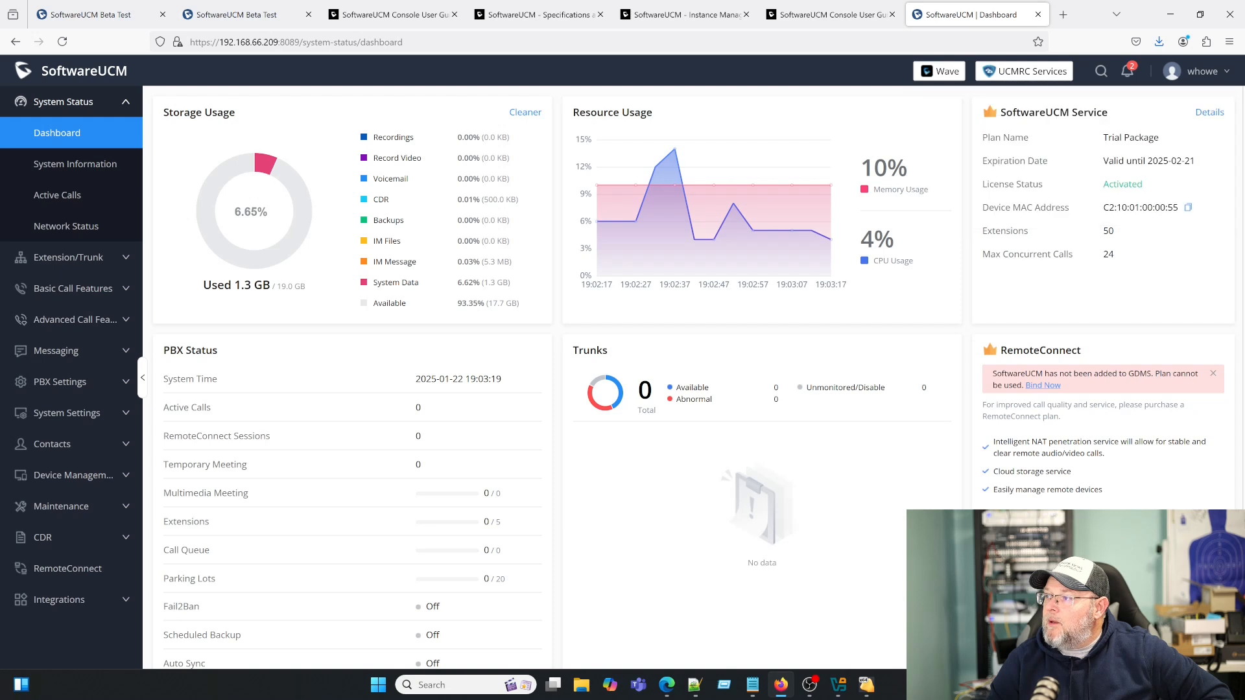
mouse_move(1202, 76)
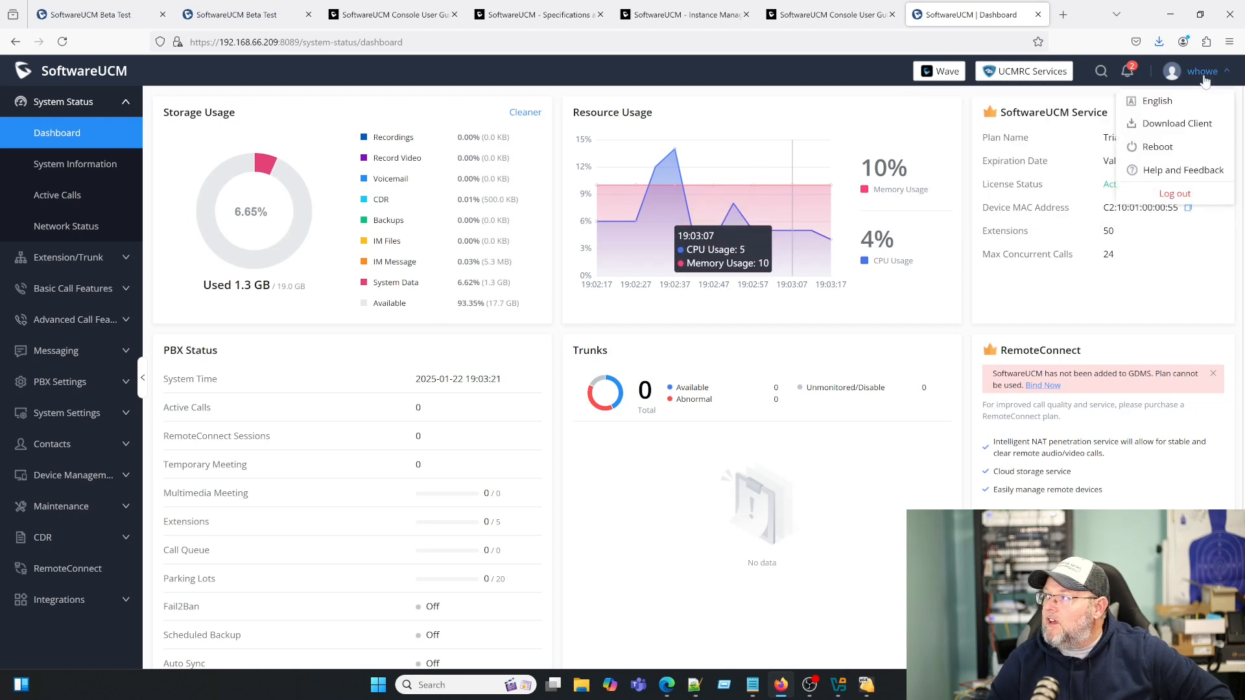
- View System Information (general, network, remark), Active Calls and Network Status pages
left_click(73, 166)
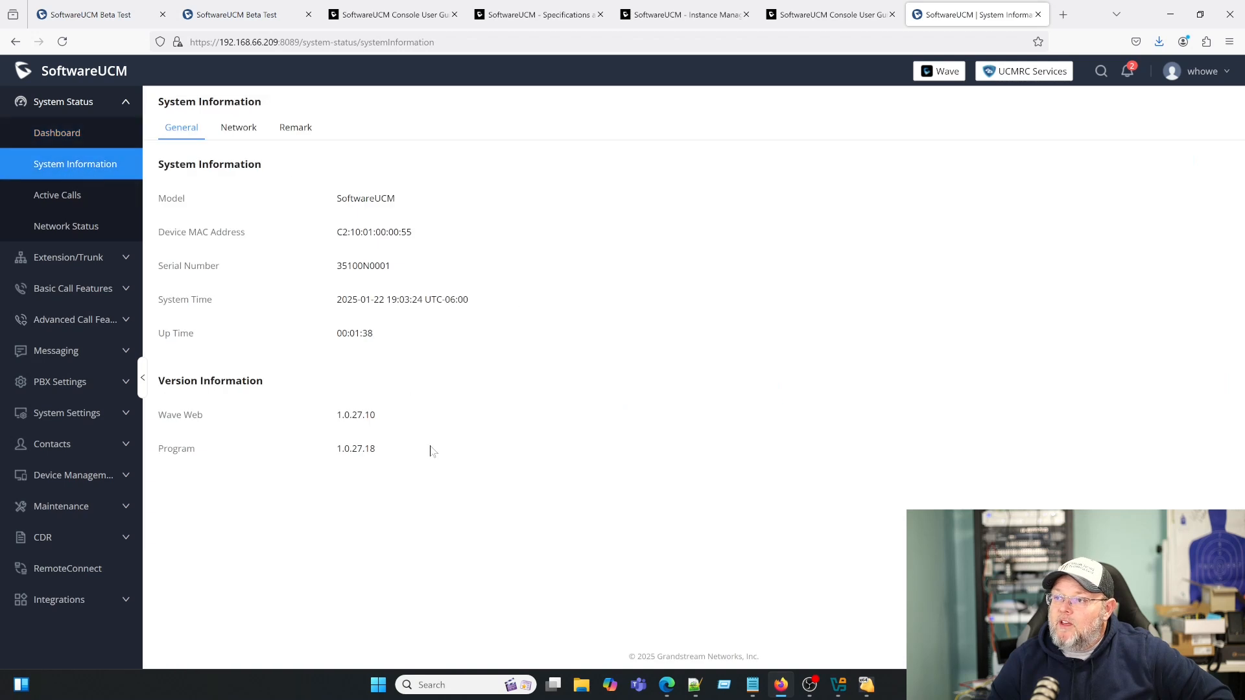
left_click(237, 130)
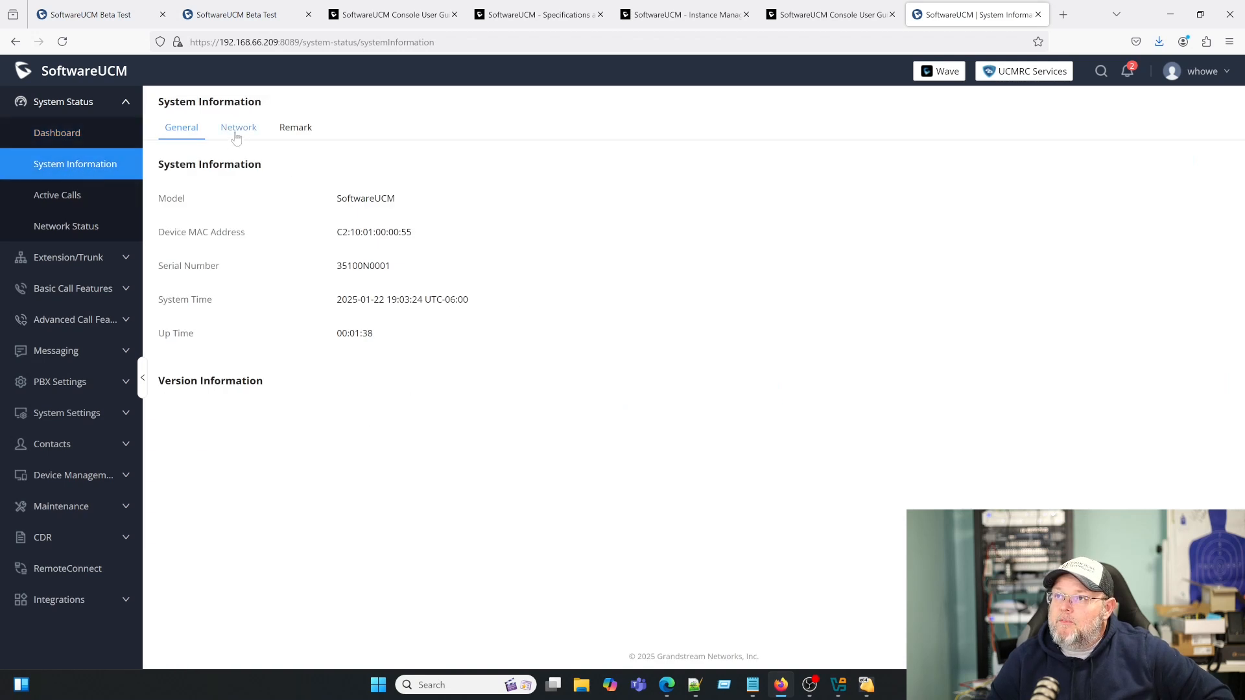
left_click(296, 128)
left_click(195, 131)
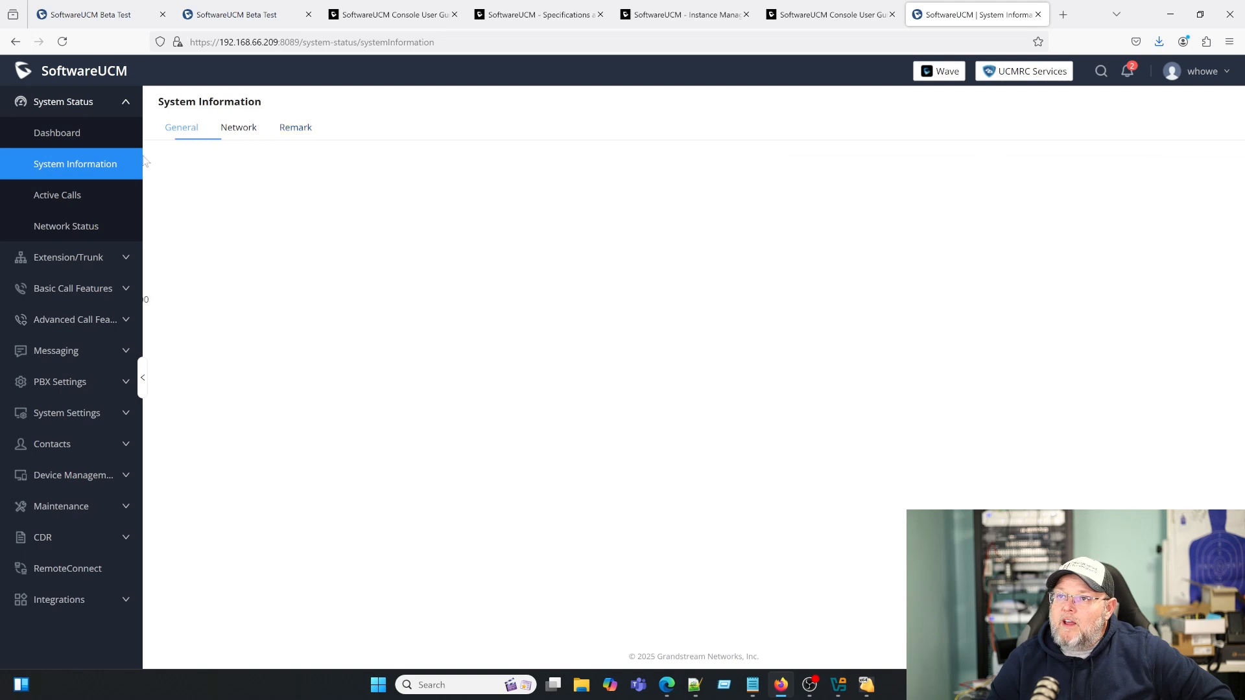
left_click(58, 195)
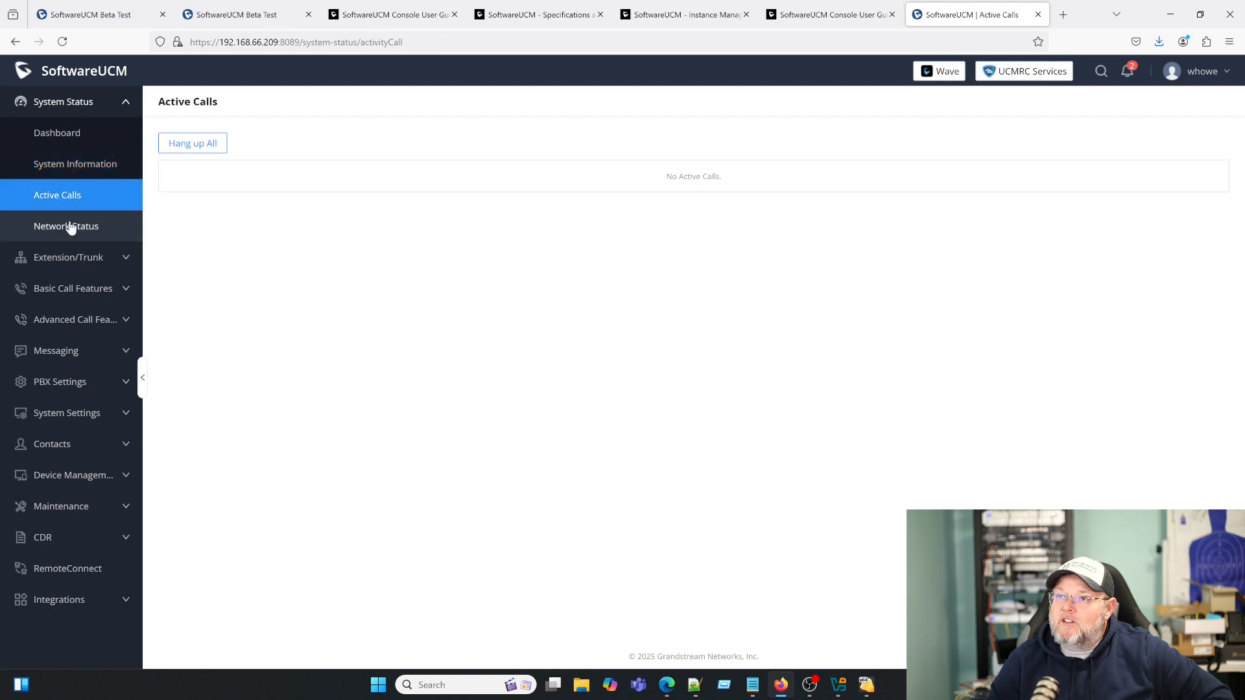
left_click(69, 227)
left_click(65, 105)
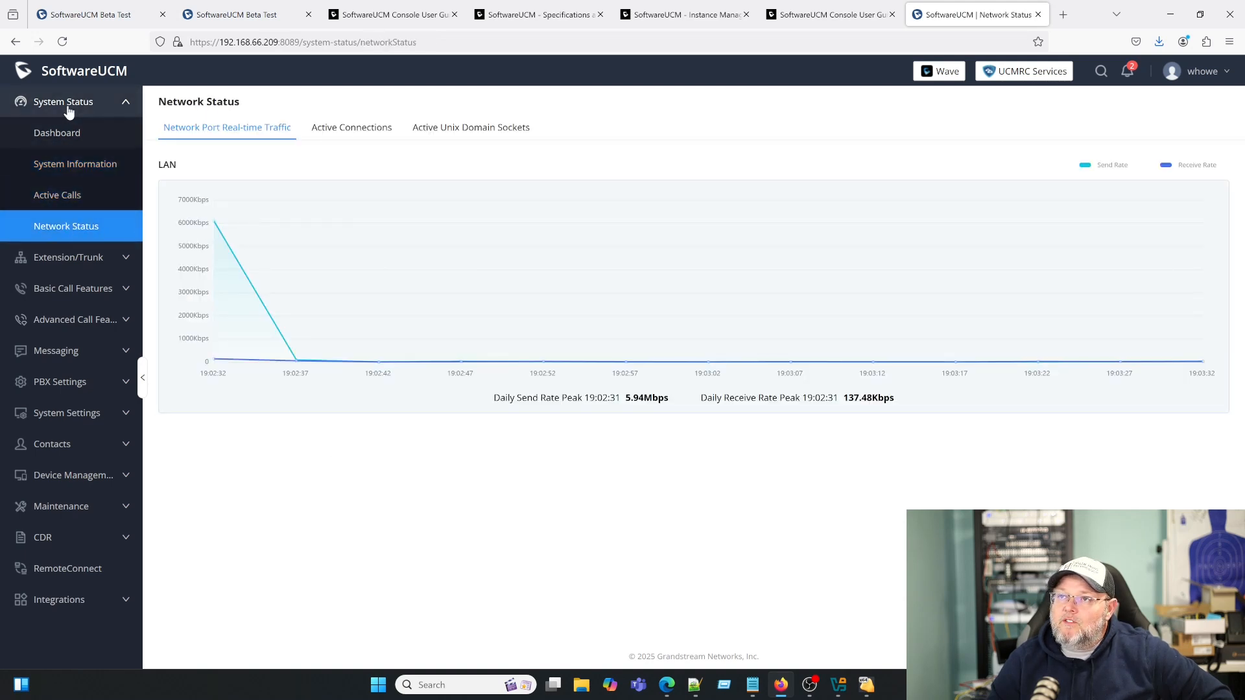
- Browse Extensions, Extension Groups, VoIP Trunks, WebRTC Trunks, Outbound Routes and Inbound Routes
left_click(69, 133)
left_click(69, 170)
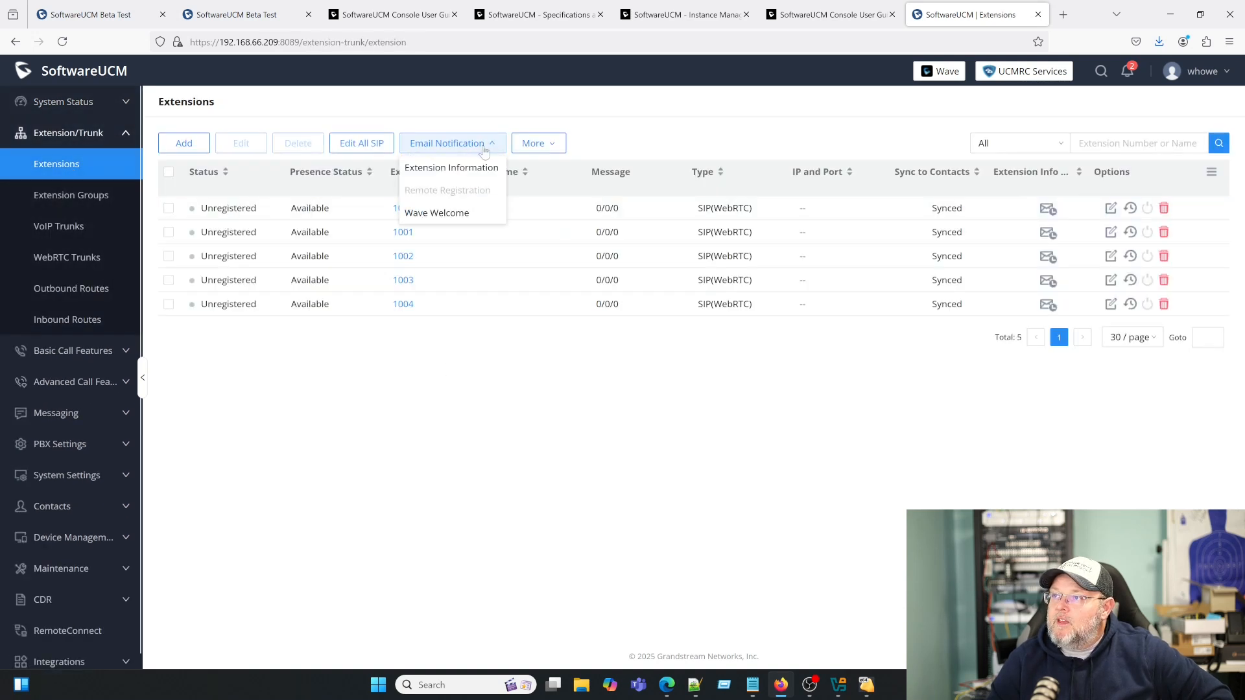
left_click(70, 198)
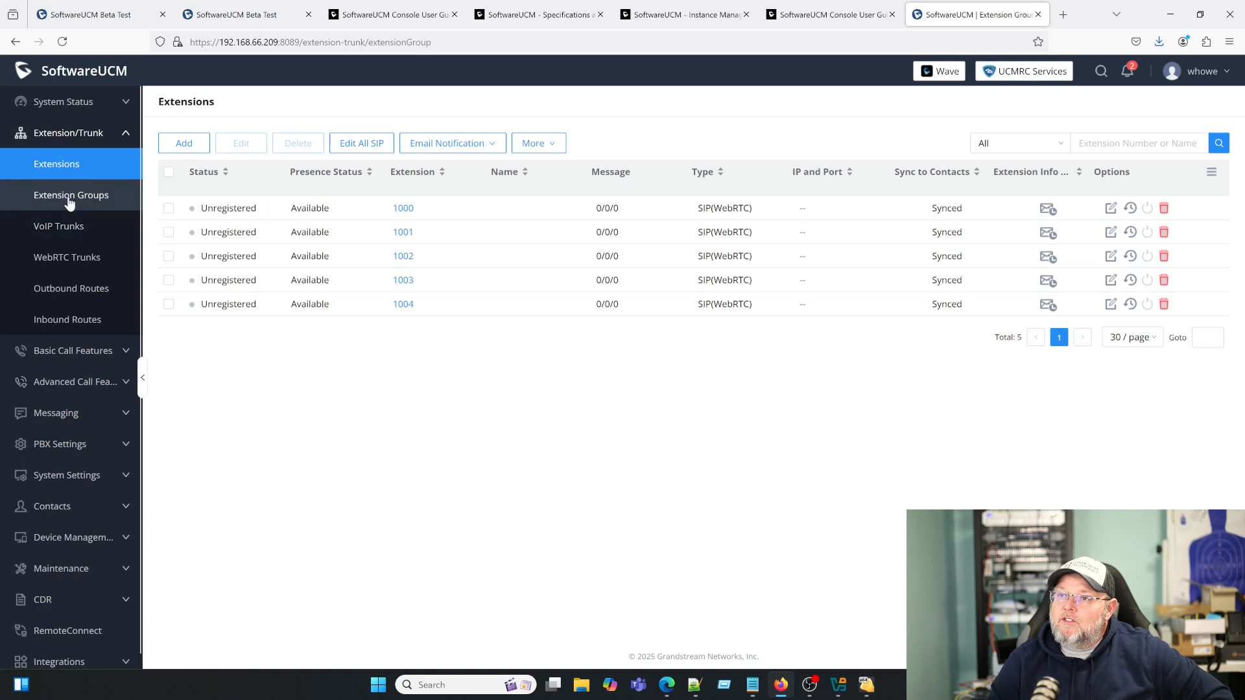
left_click(69, 227)
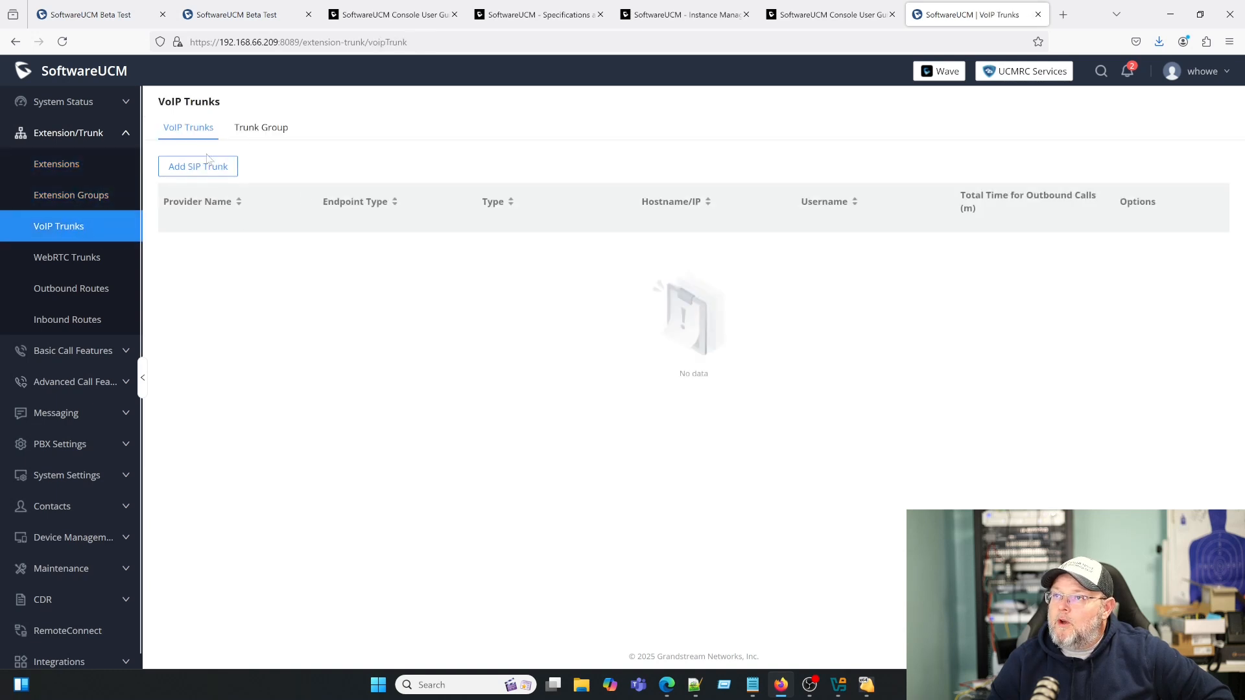
left_click(65, 263)
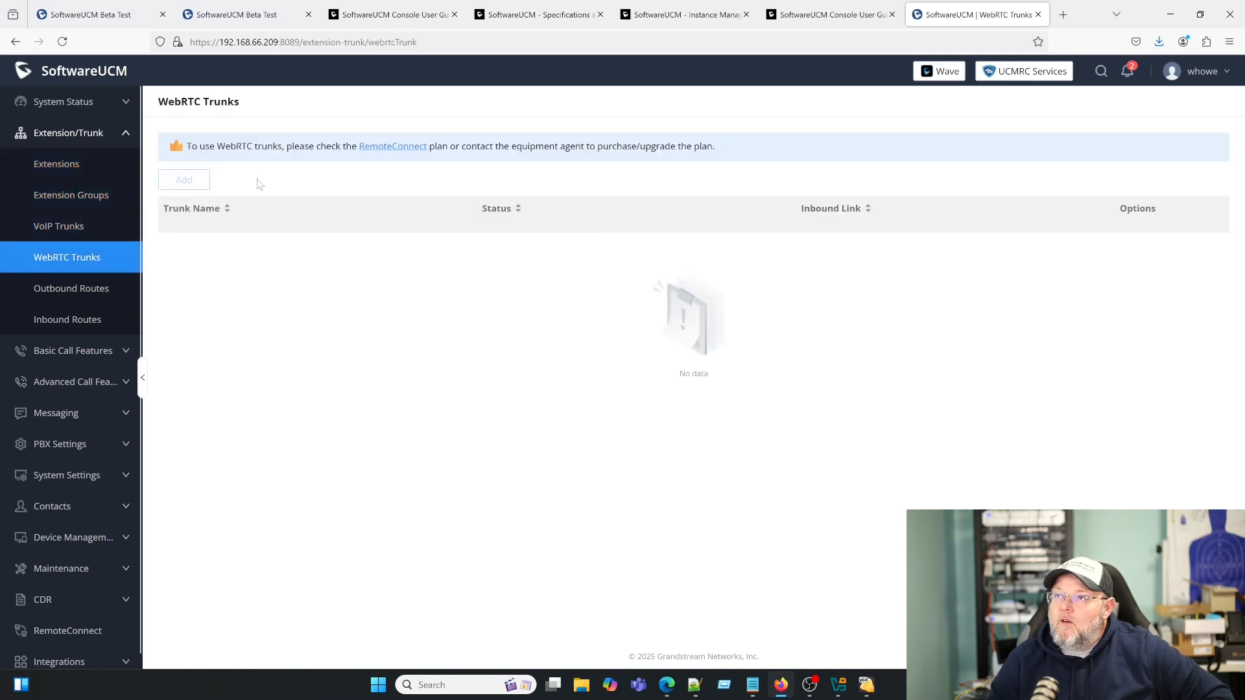
left_click(76, 288)
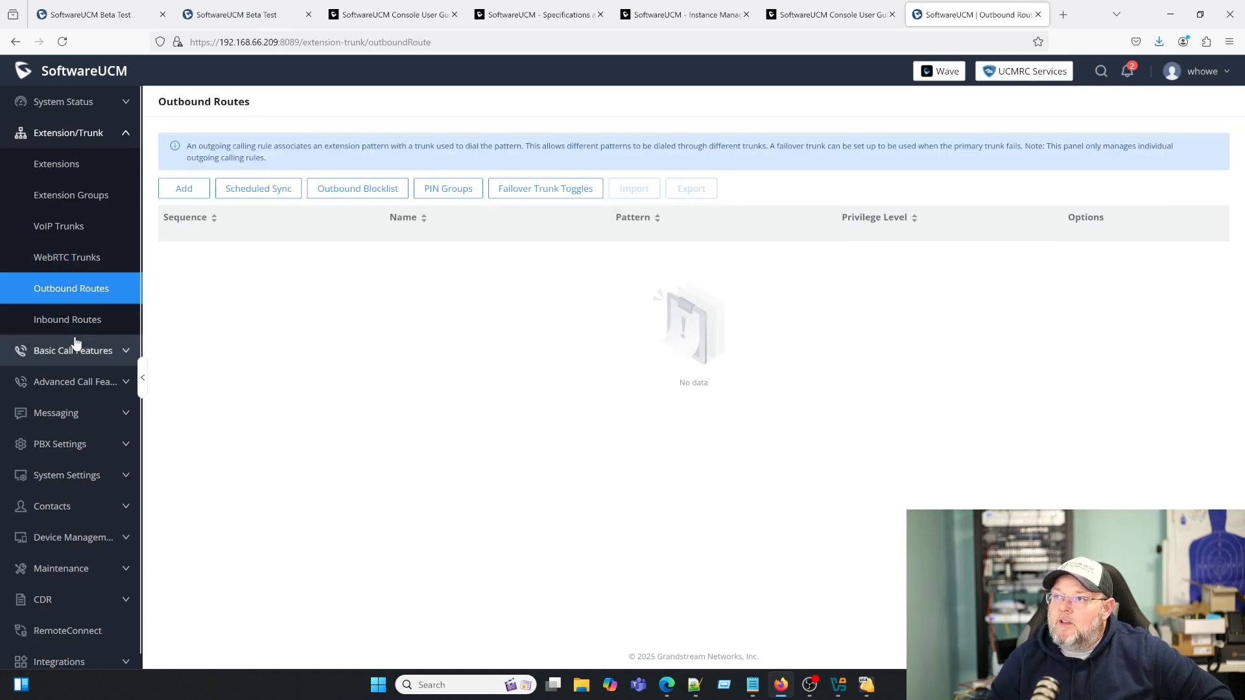
left_click(82, 321)
left_click(81, 146)
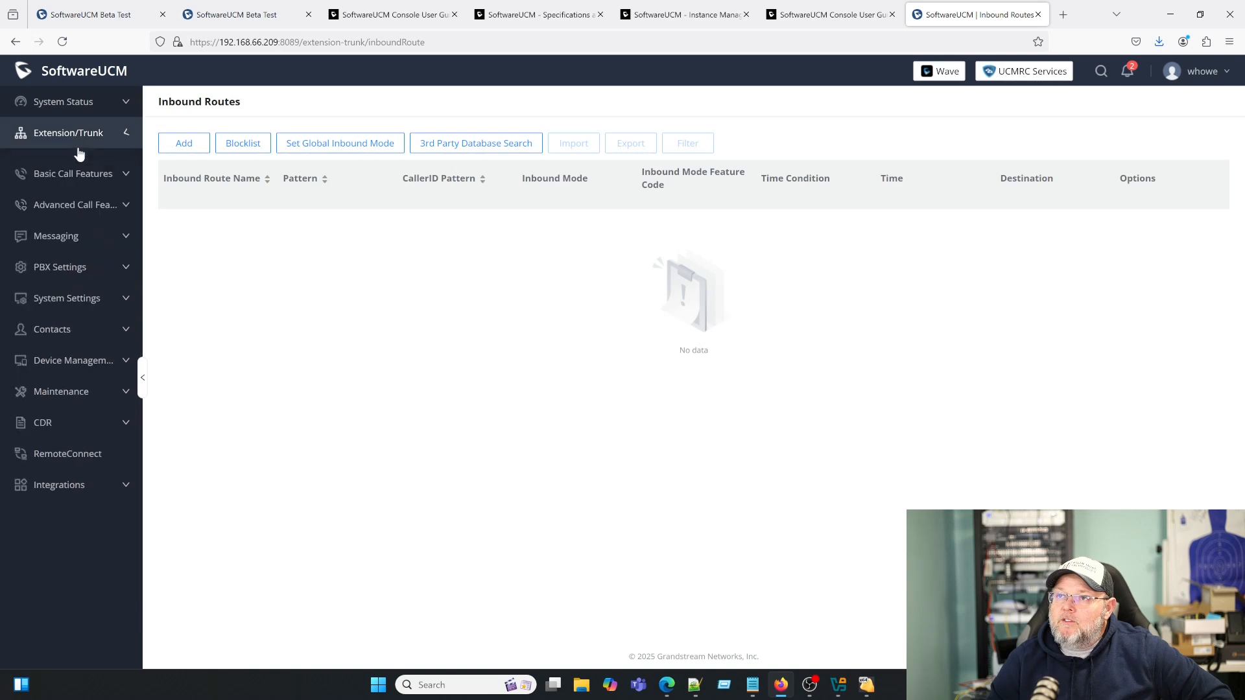
- Visit the Multimedia Meeting, IVR, Voicemail, Ring Group and Paging/Intercom pages
left_click(78, 164)
left_click(76, 195)
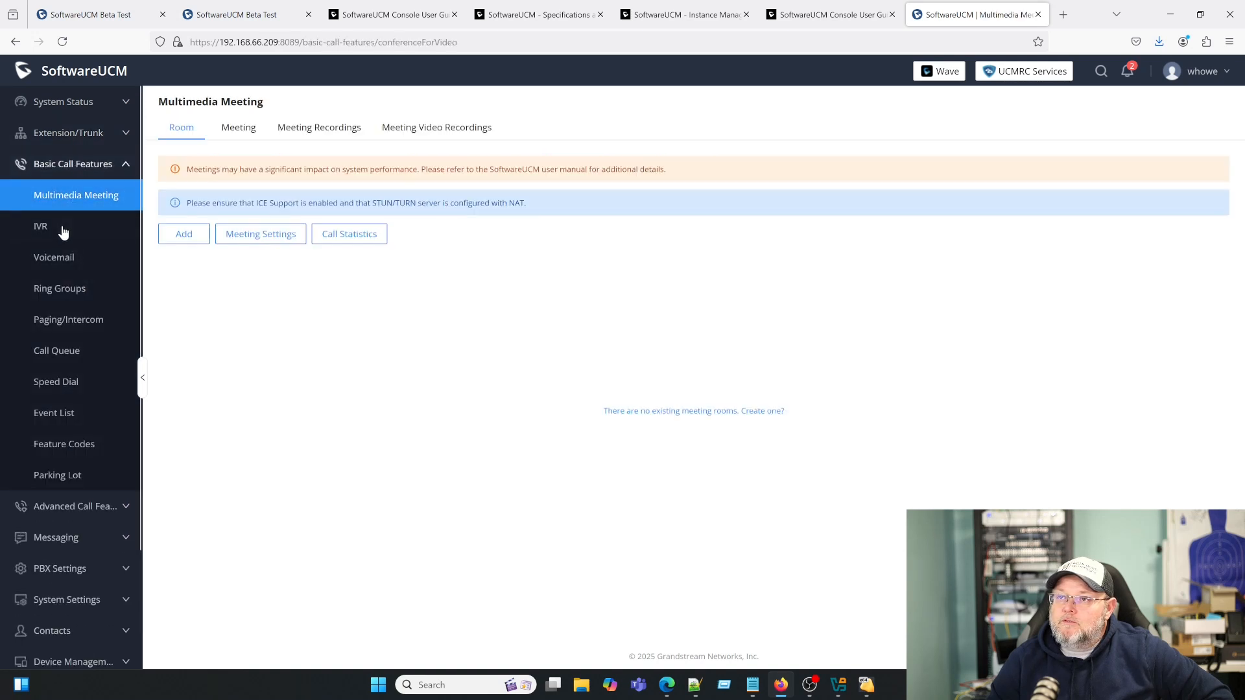
left_click(60, 234)
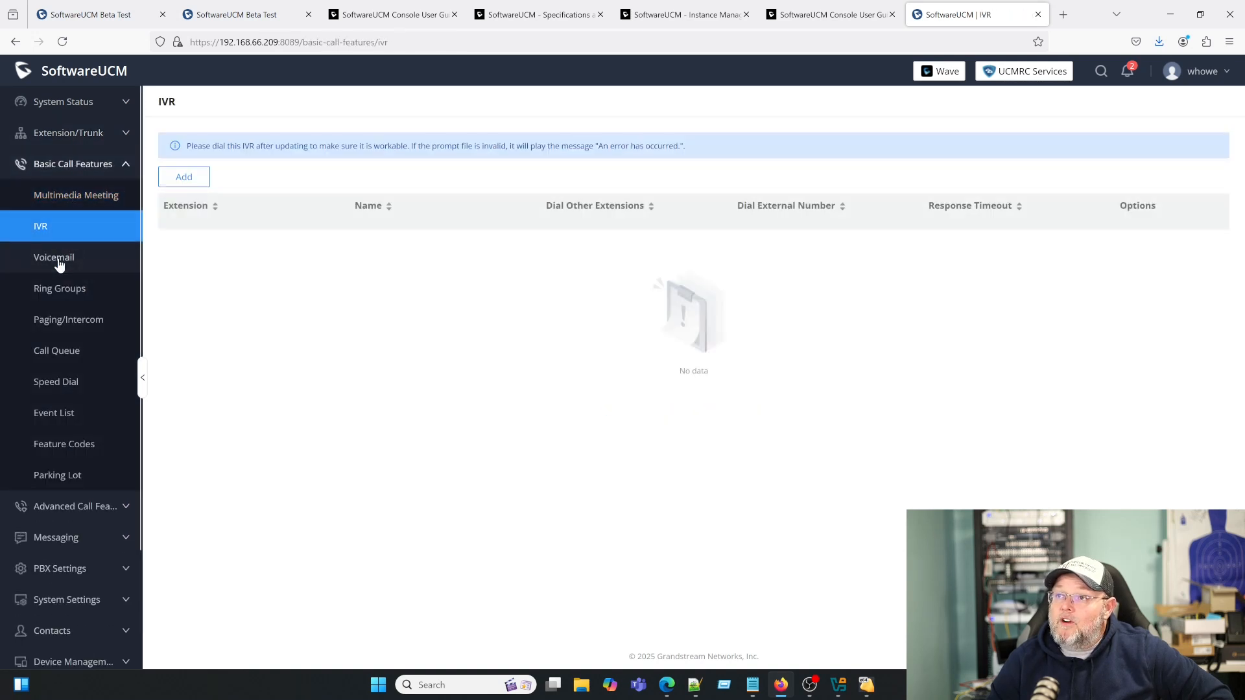
left_click(56, 258)
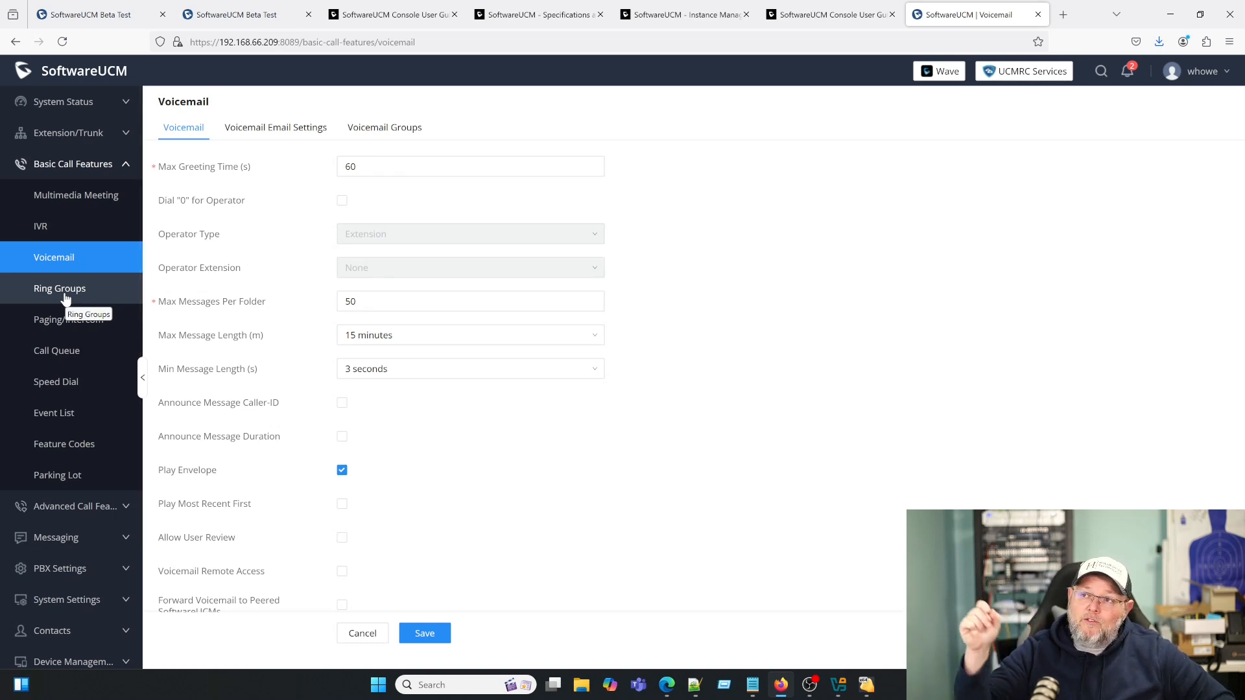
left_click(37, 296)
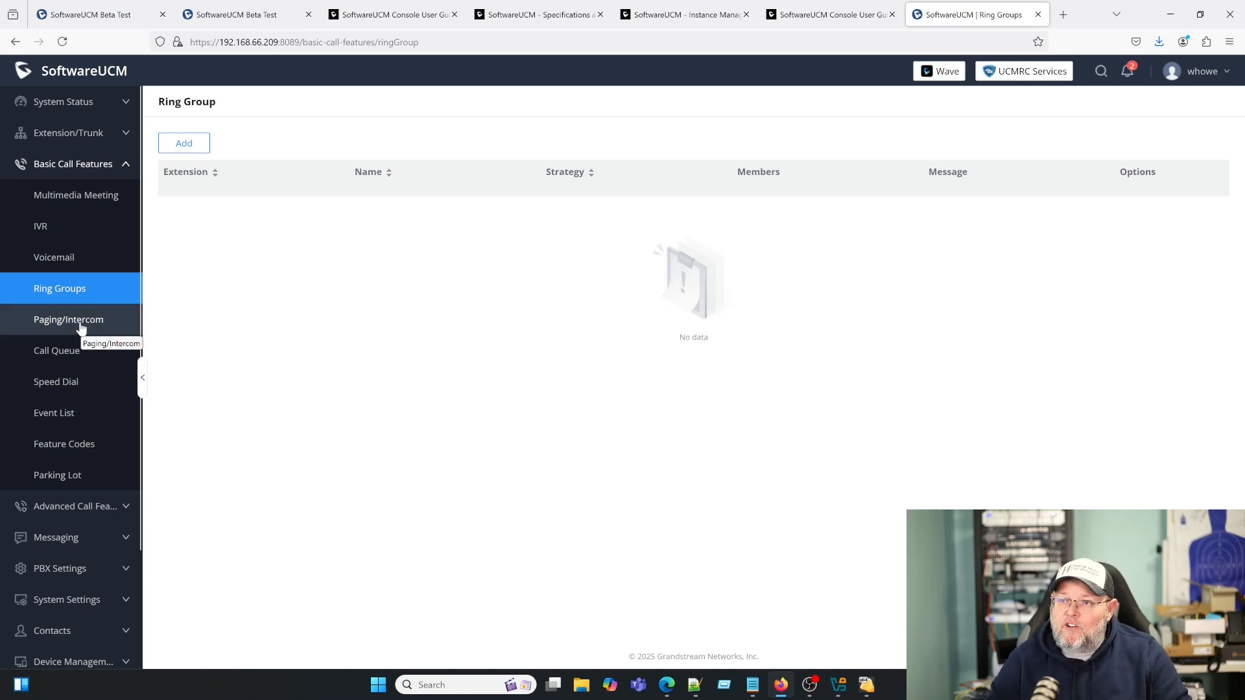
left_click(82, 324)
- Continue through Call Queue, Speed Dial, Event List and Feature Codes to Parking Lot
left_click(70, 353)
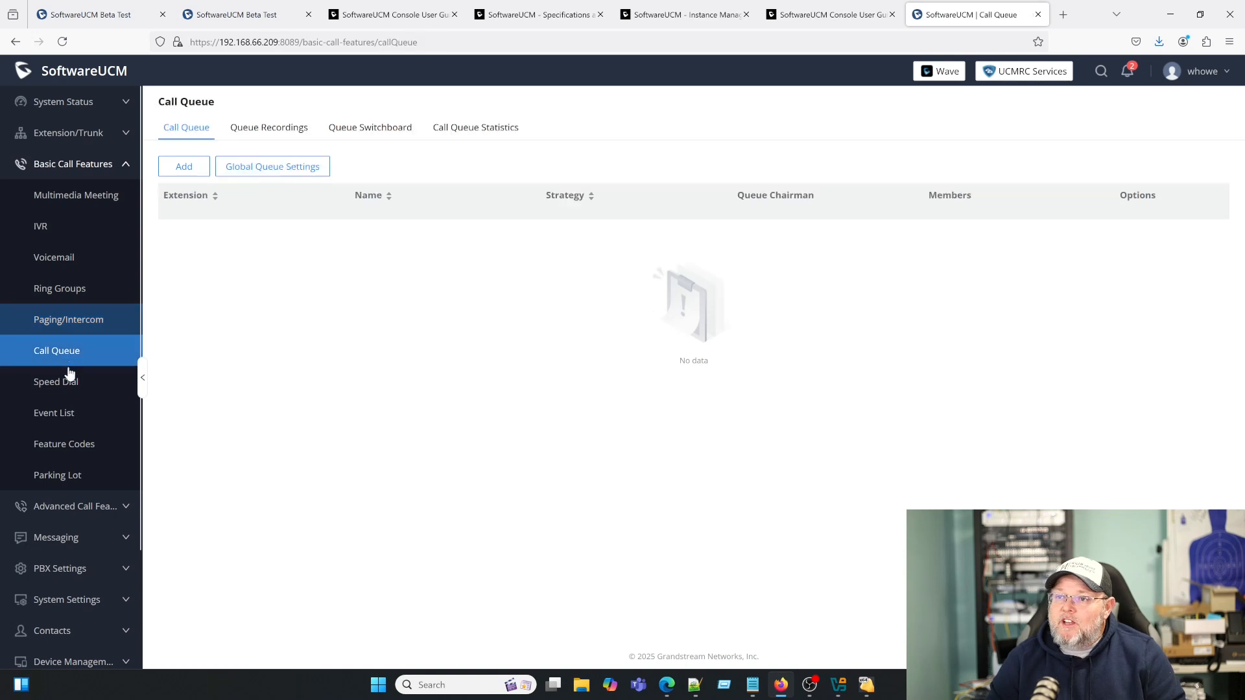
left_click(69, 381)
left_click(68, 413)
left_click(72, 445)
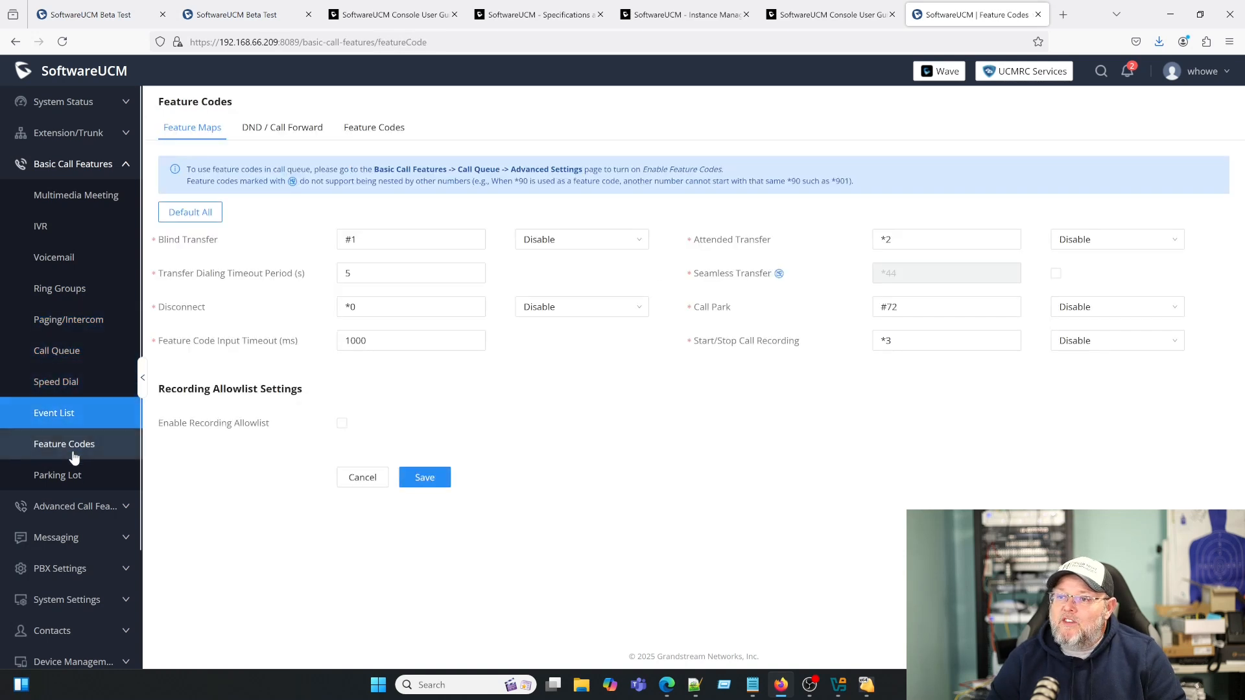
left_click(74, 477)
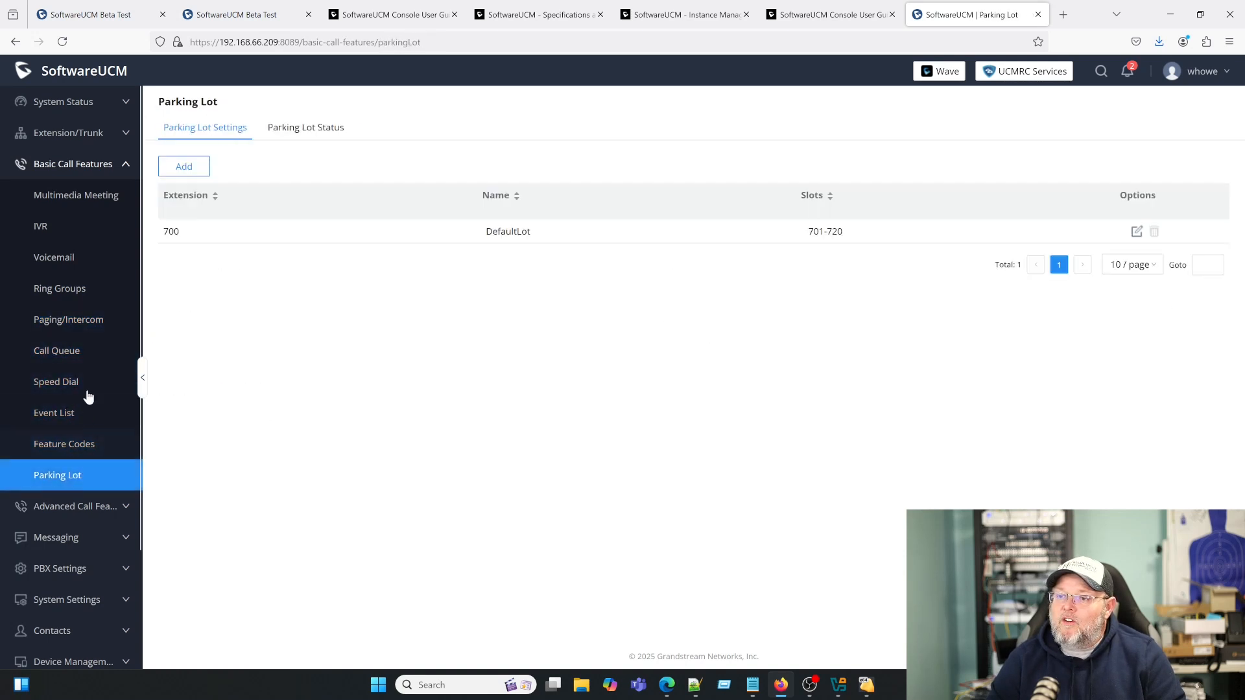
left_click(82, 166)
- View Time Condition routing, then the IM, Live Chat and SMS messaging pages
left_click(75, 206)
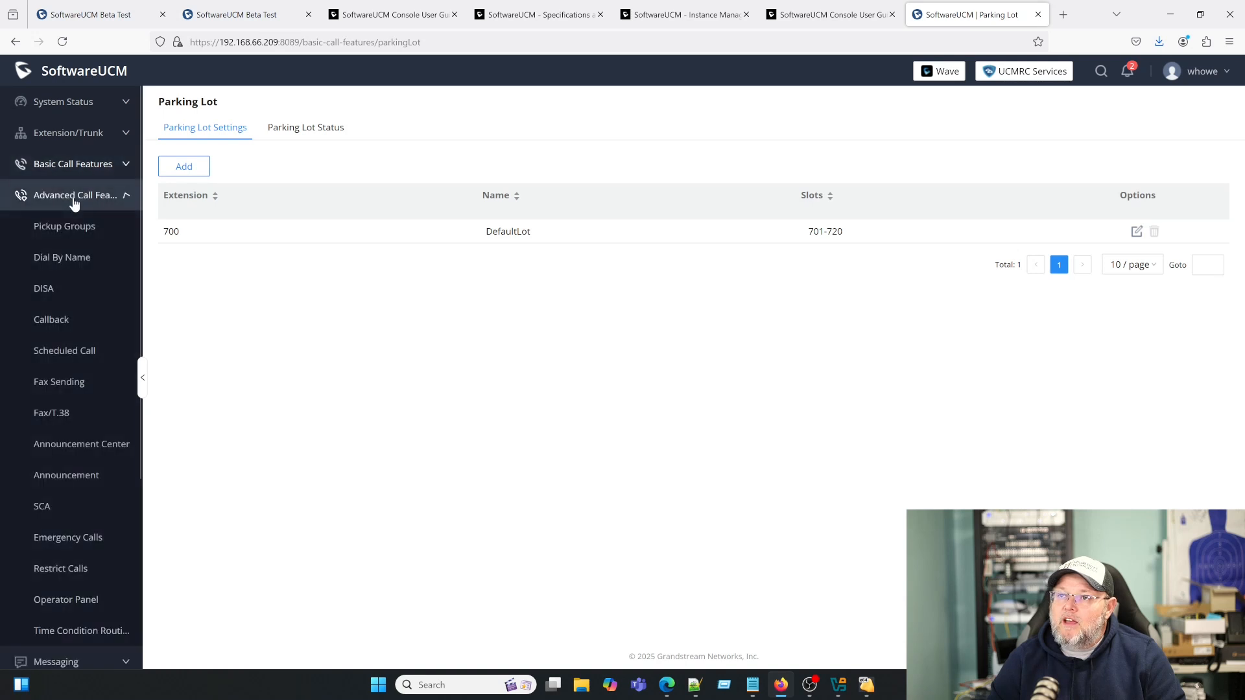
scroll(82, 370, "down", 2)
scroll(83, 371, "down", 2)
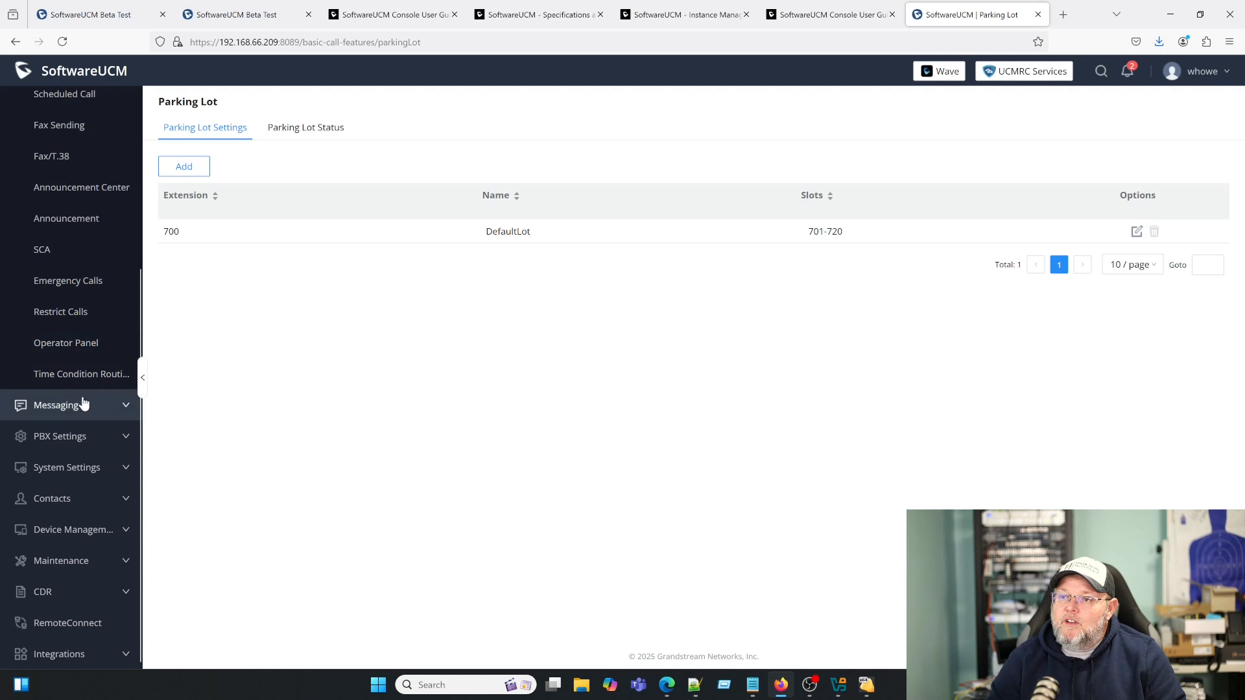
left_click(86, 376)
left_click(86, 407)
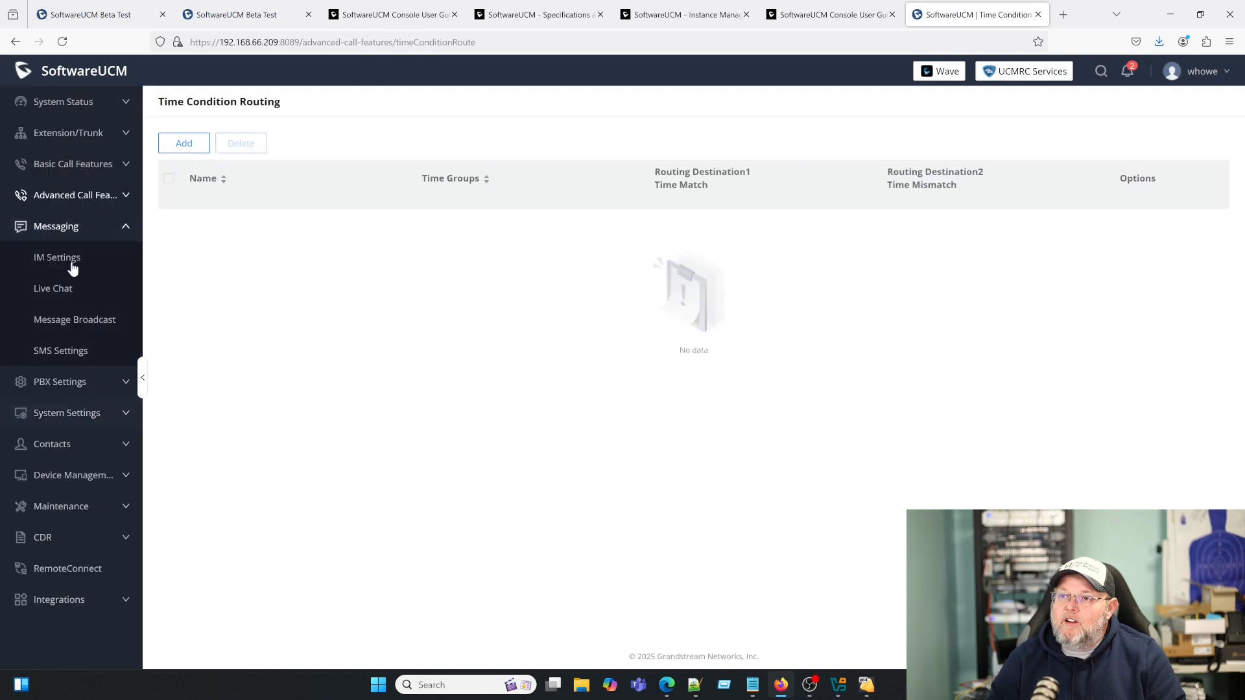
left_click(70, 261)
left_click(68, 298)
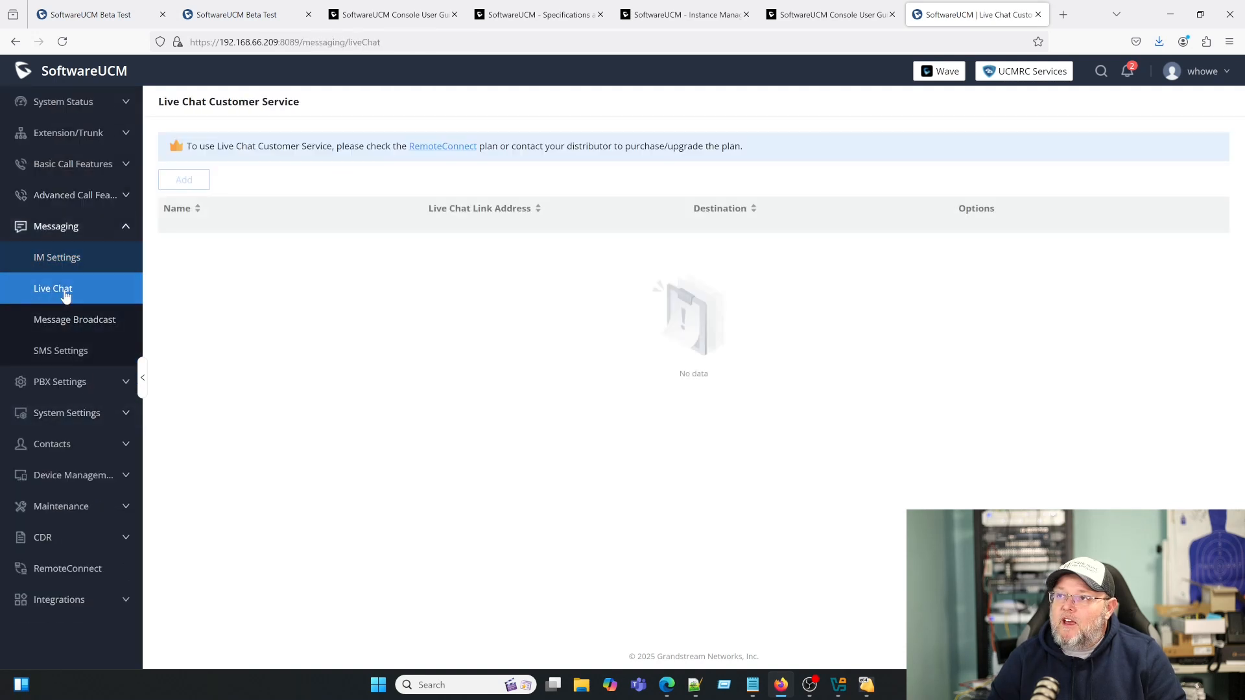
left_click(76, 355)
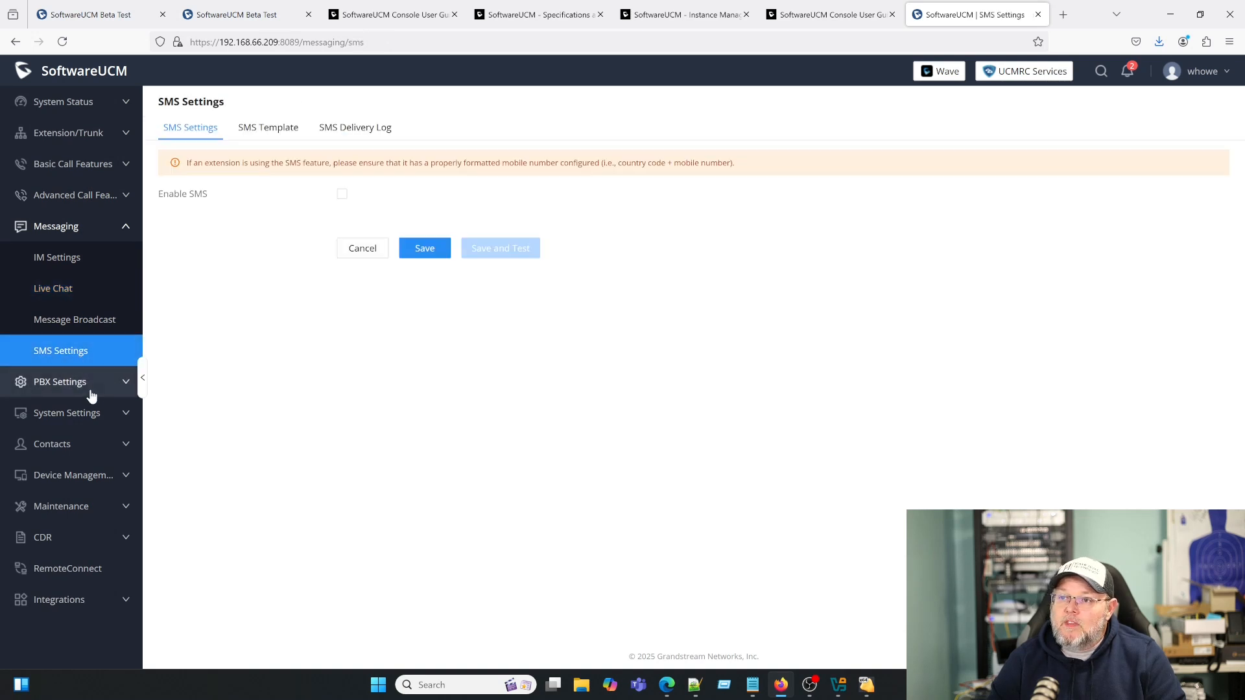
- Open PBX General Settings and SIP Settings, expanding System Settings and Device Management
left_click(82, 385)
left_click(72, 297)
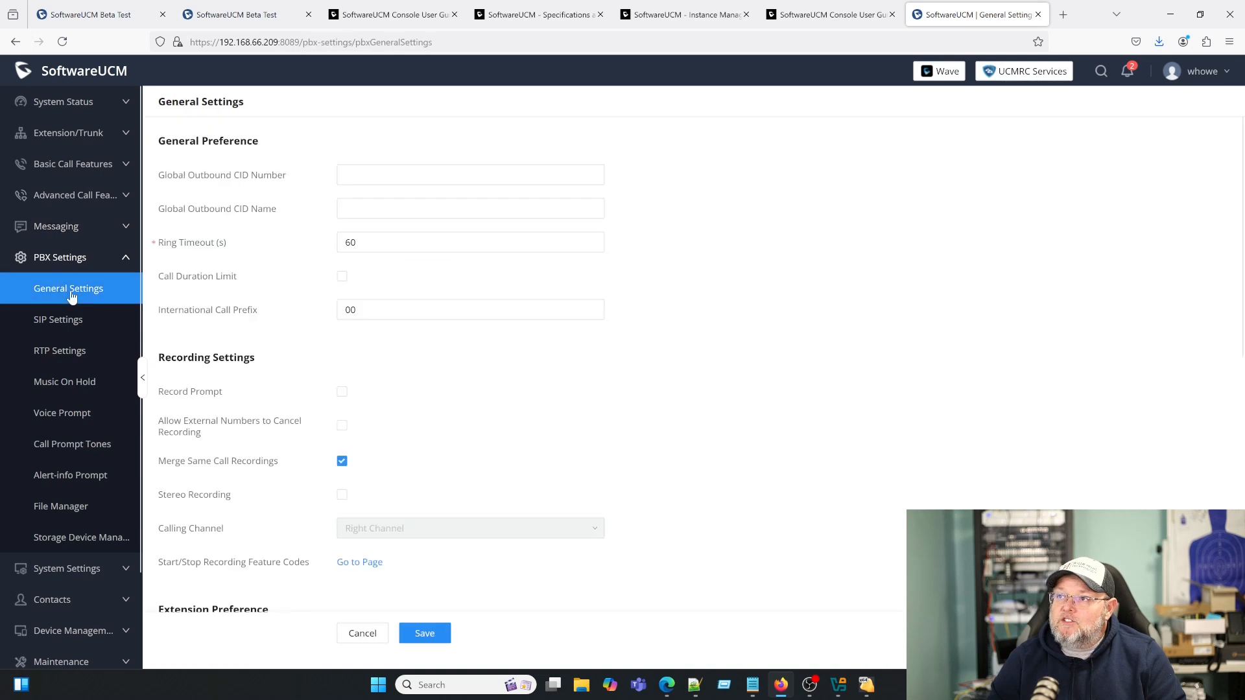
left_click(61, 328)
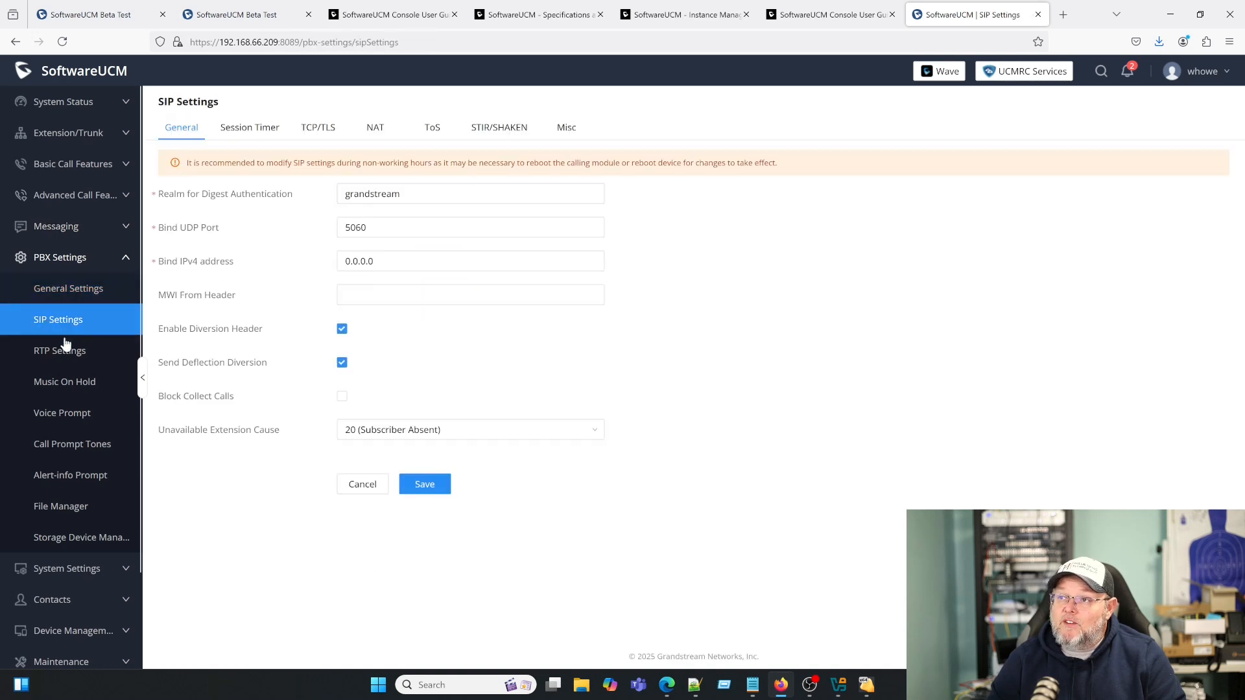
scroll(69, 409, "down", 2)
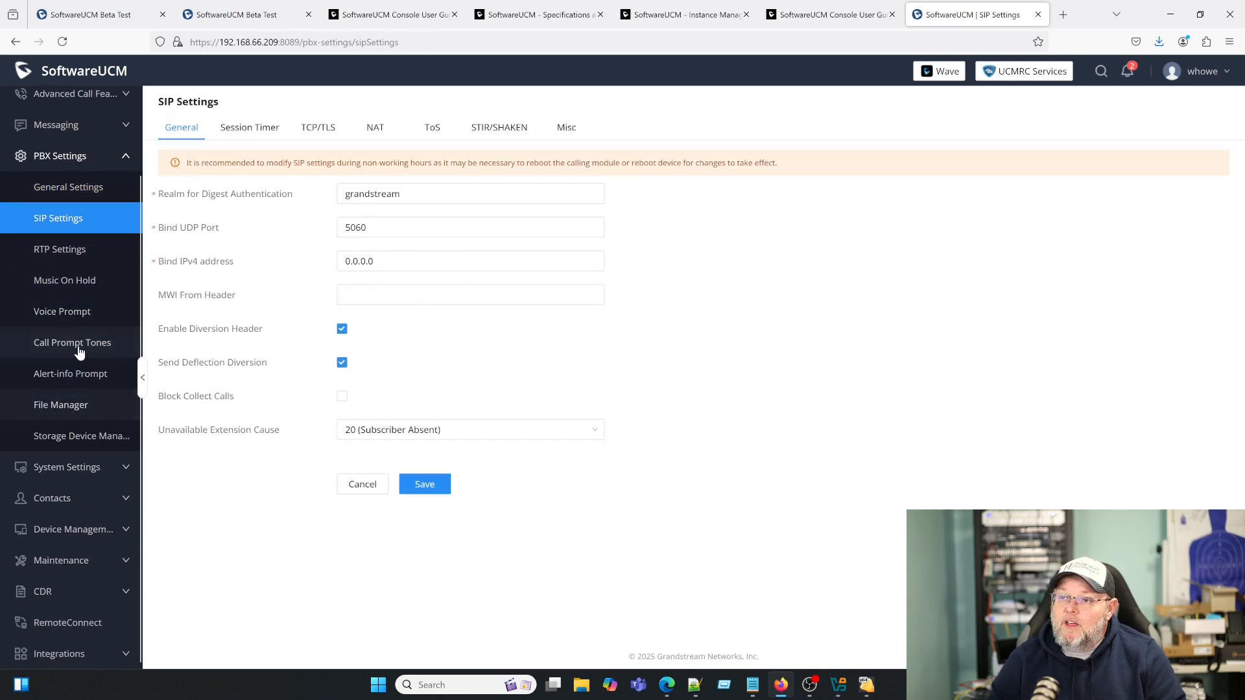
left_click(80, 468)
scroll(91, 495, "down", 2)
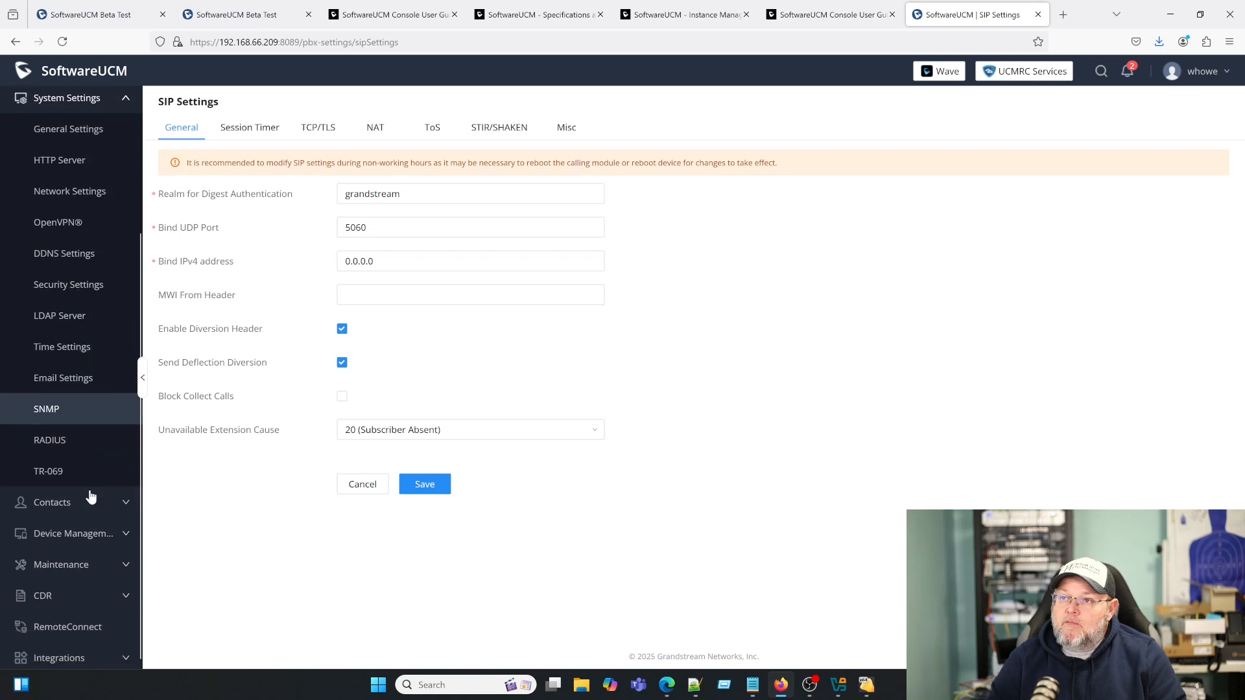
scroll(91, 496, "up", 3)
scroll(91, 496, "down", 3)
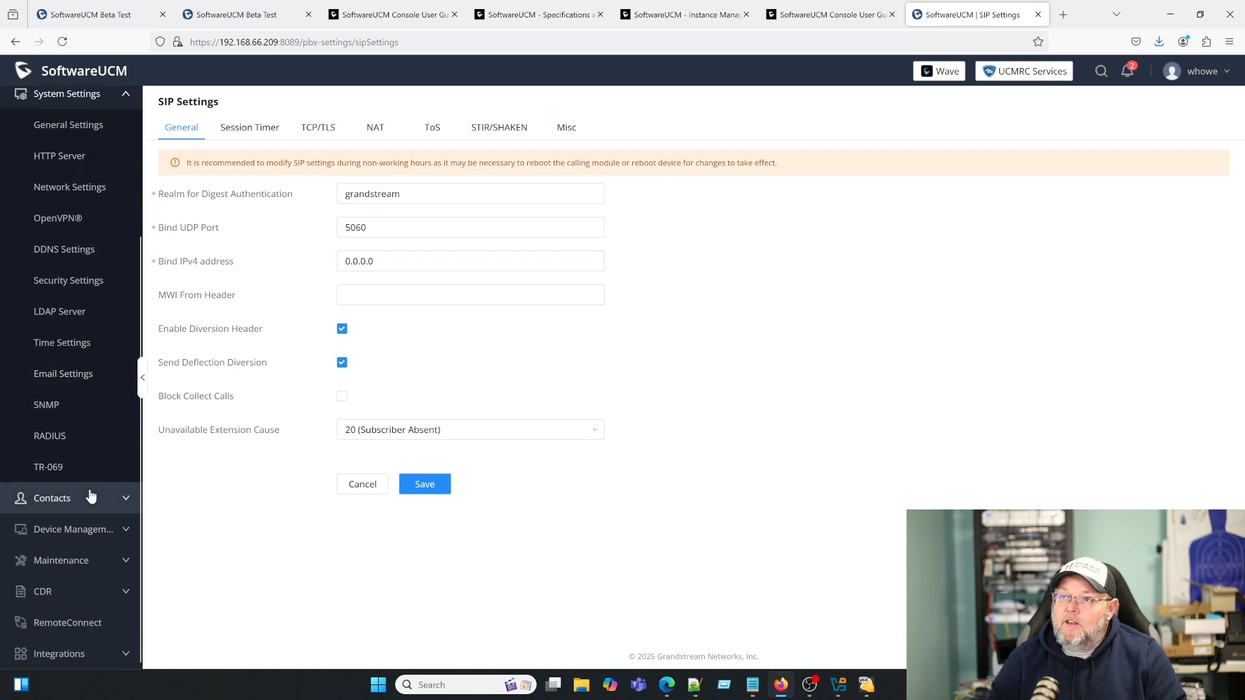
left_click(76, 530)
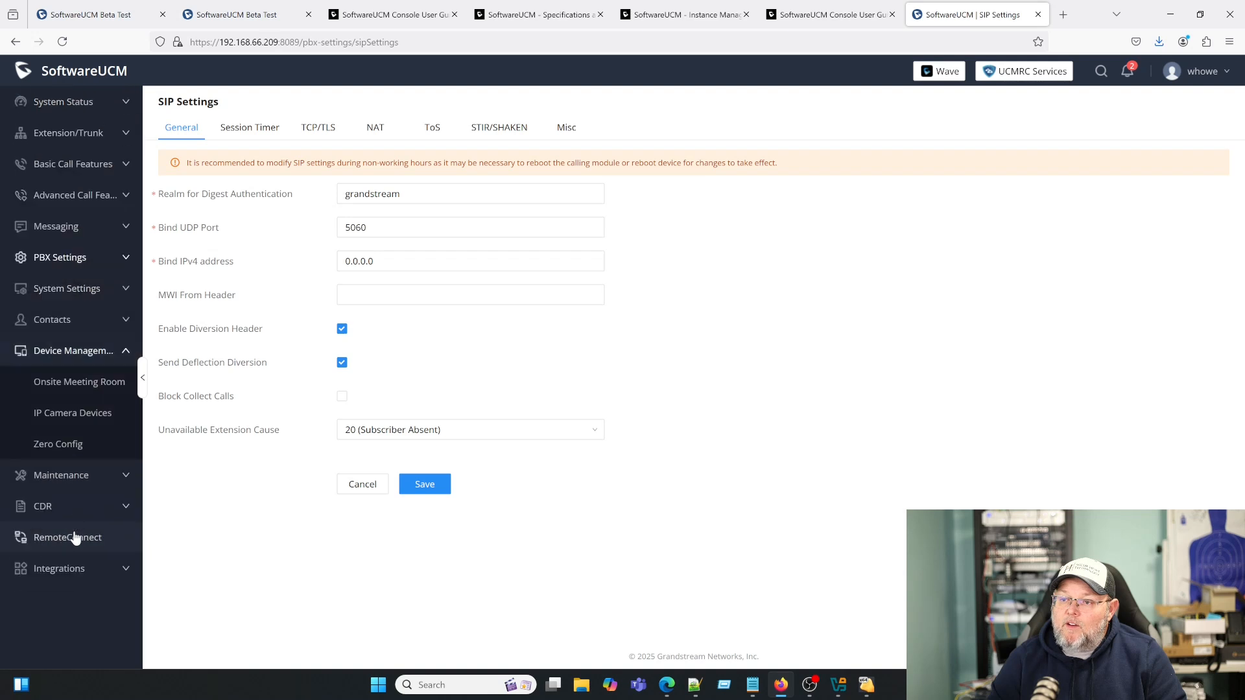
- Run a Zero Config Ping auto-discovery of 192.168.66 with scan IP ending 255
left_click(65, 445)
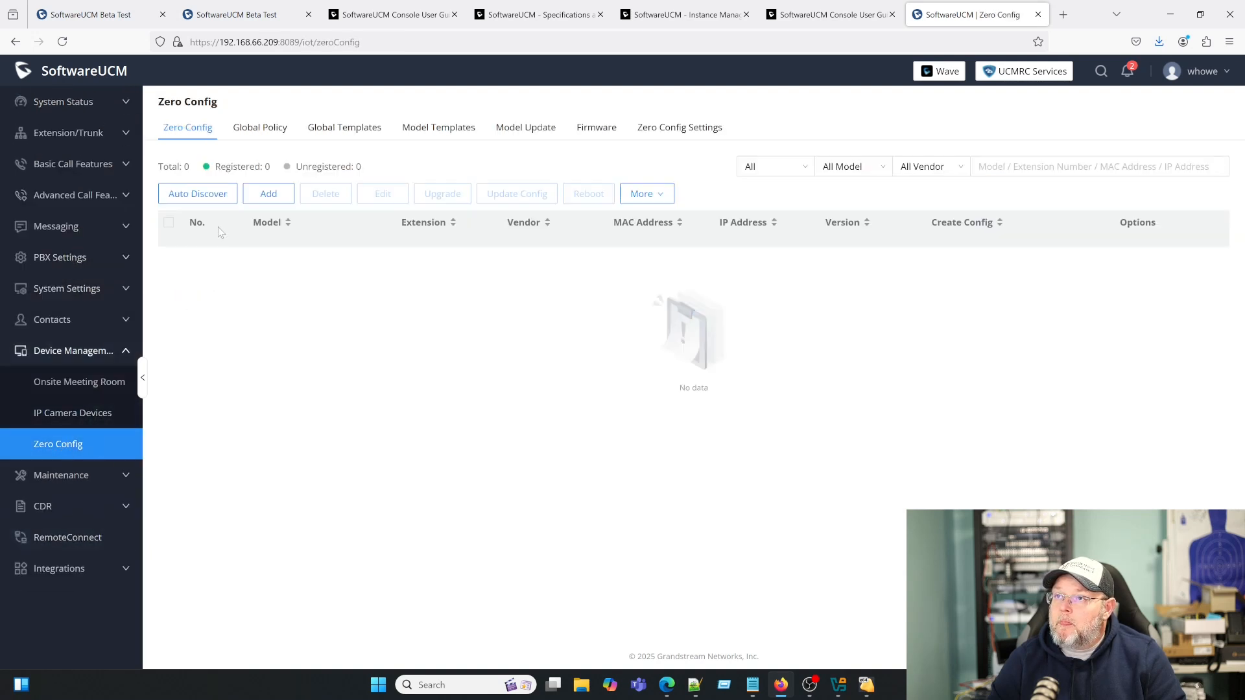
left_click(198, 194)
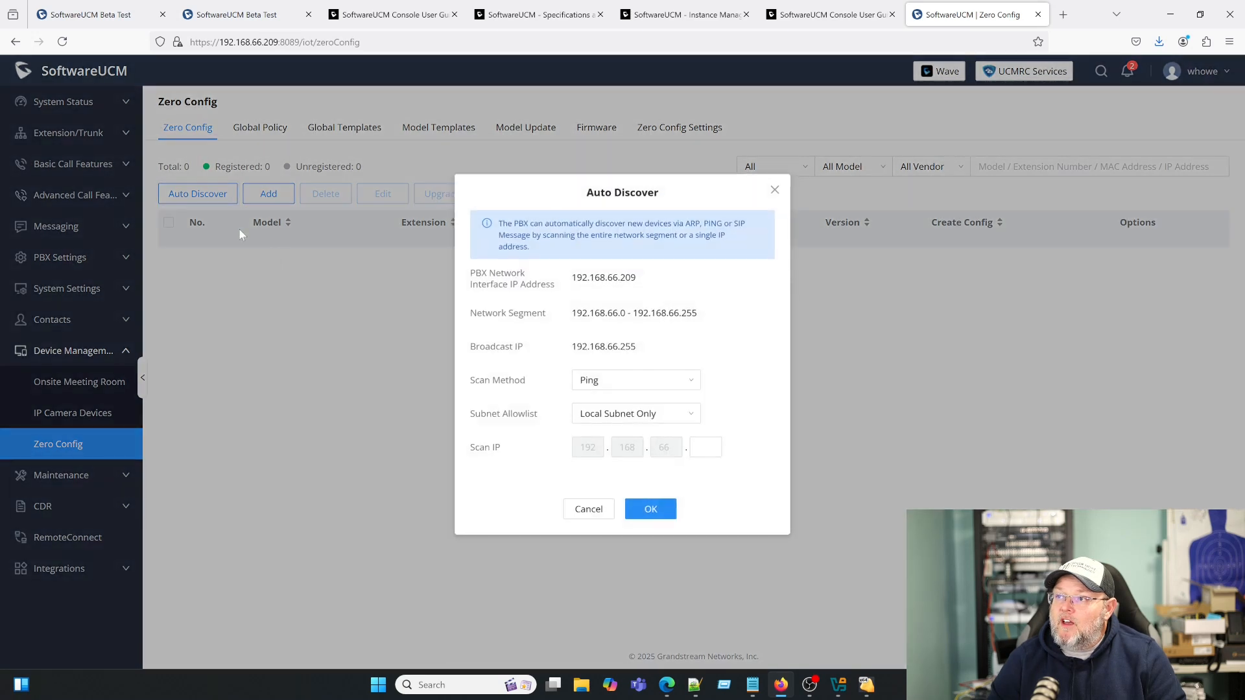
left_click(653, 384)
left_click(620, 407)
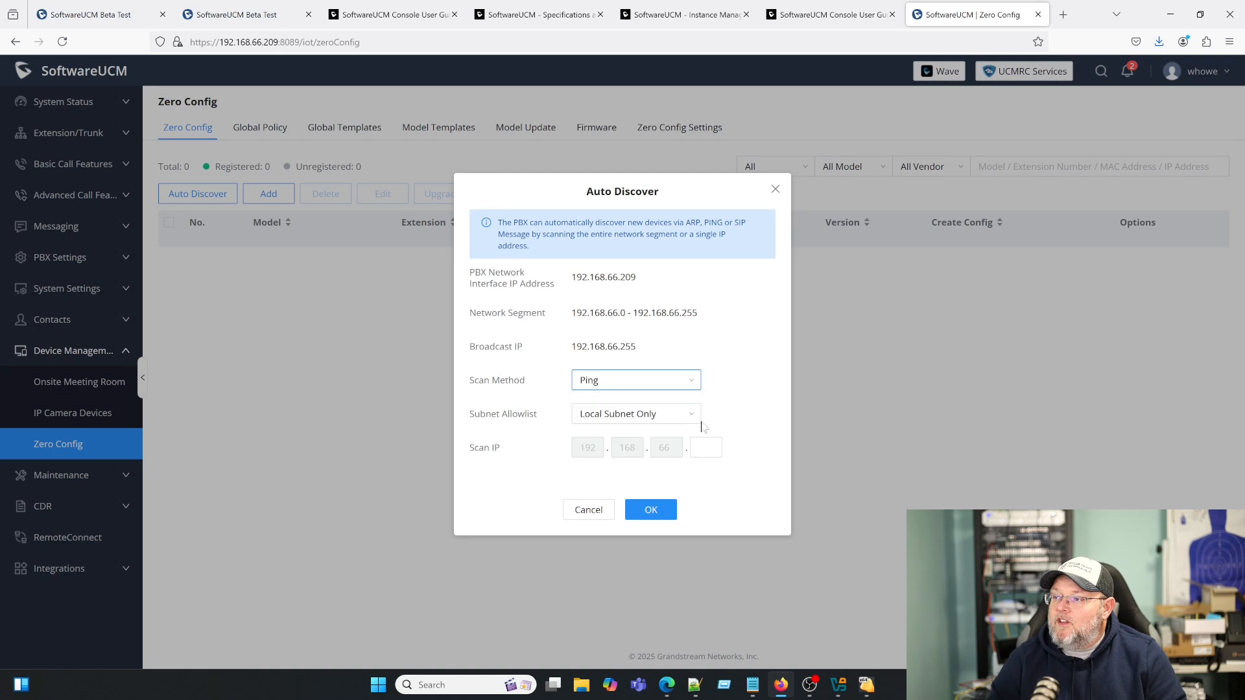
left_click(706, 447)
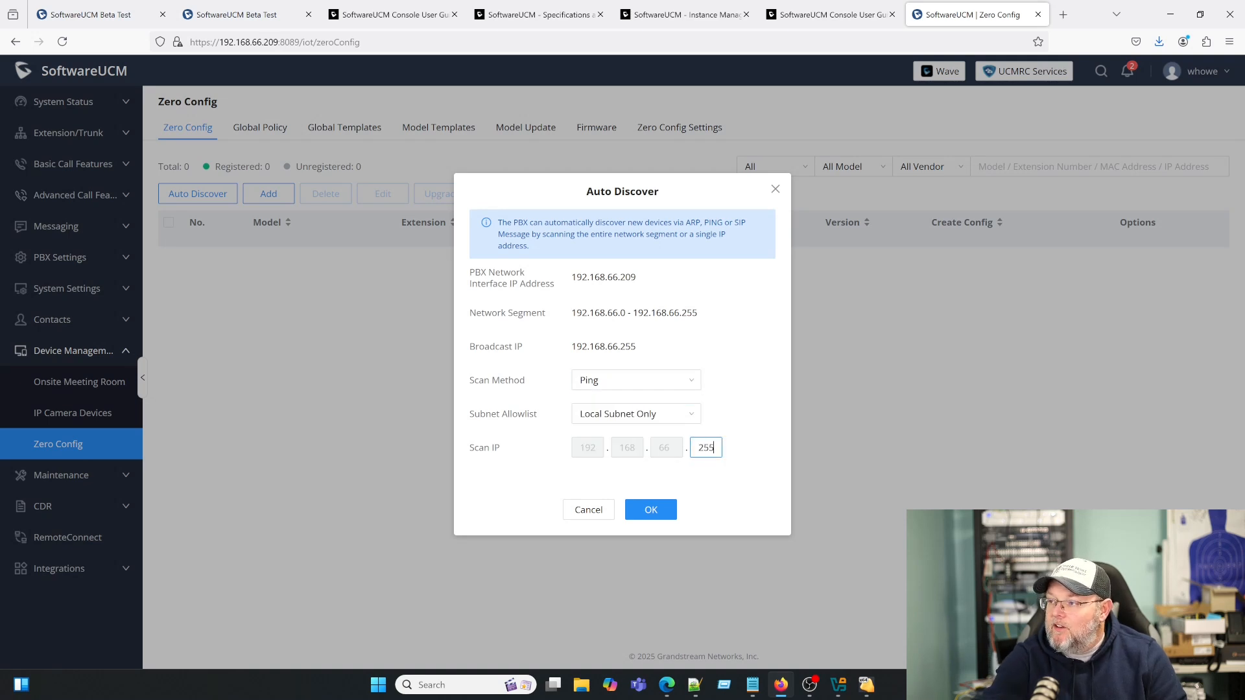
left_click(652, 510)
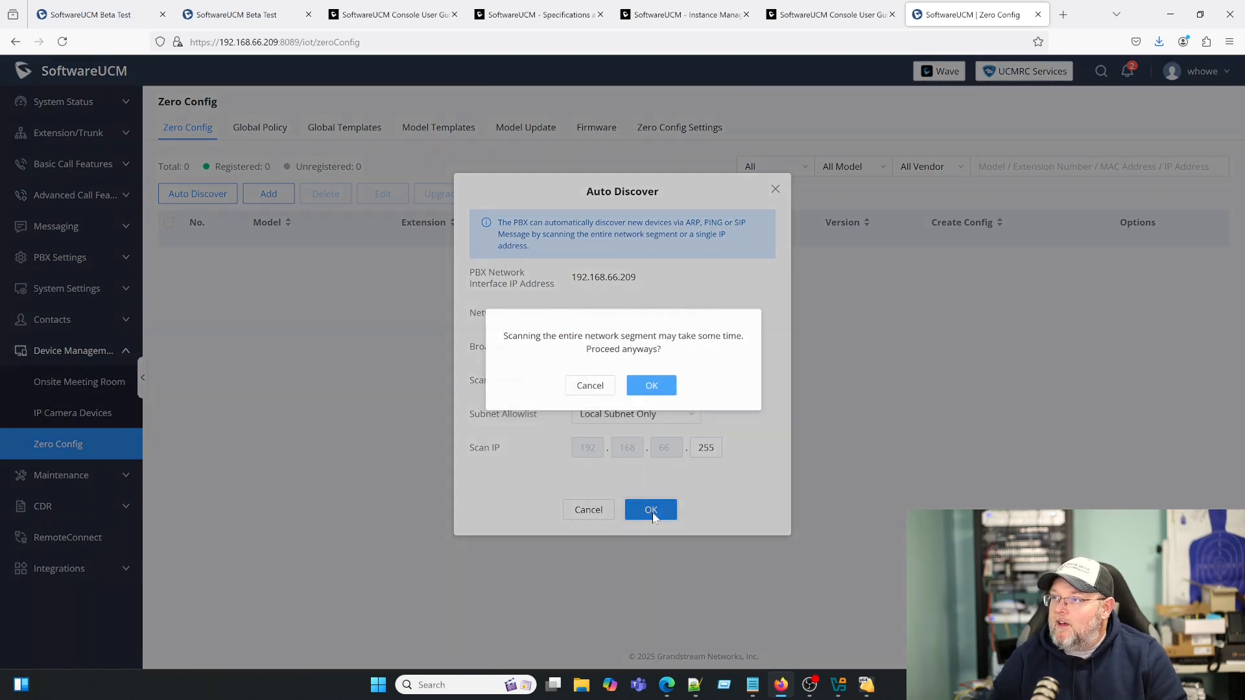
left_click(651, 381)
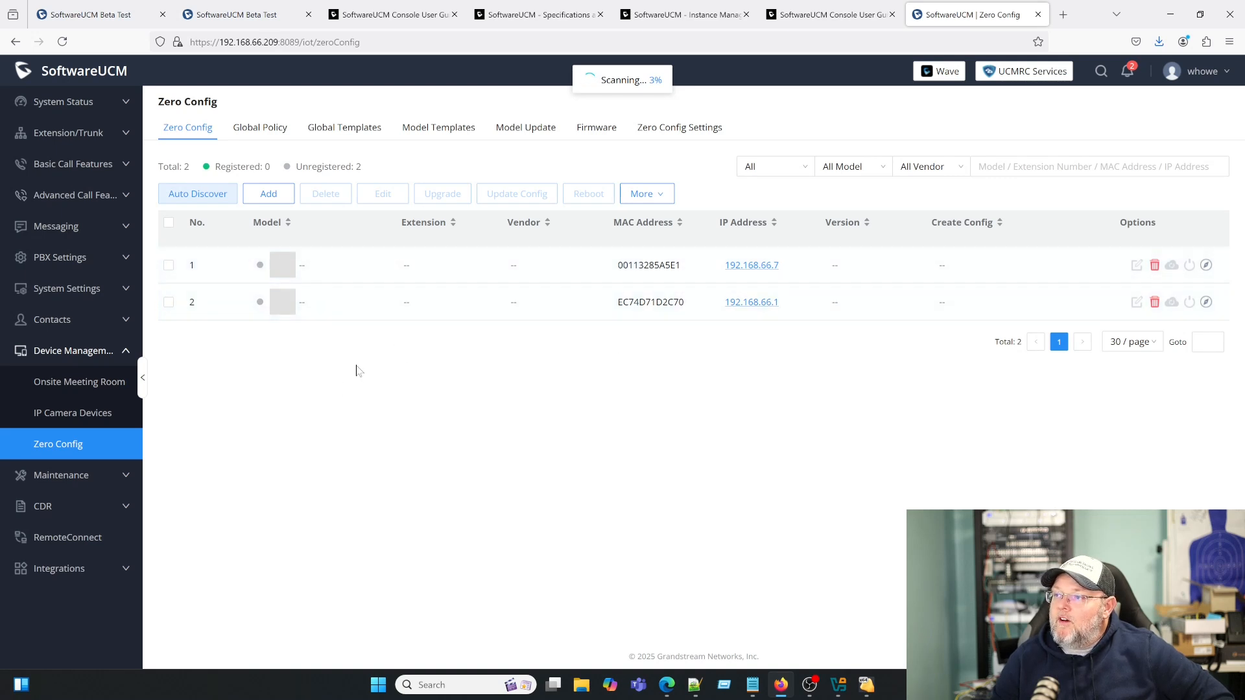
- View the Maintenance User Management and firmware Upgrade pages
left_click(83, 478)
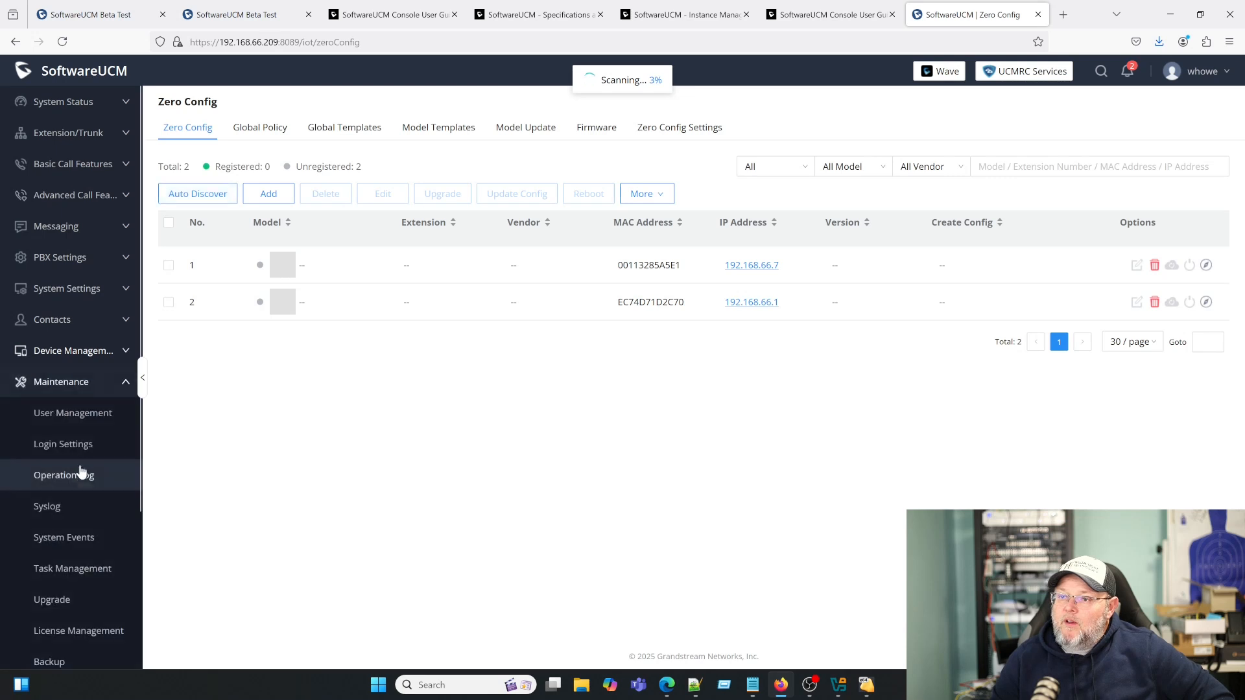
left_click(78, 420)
scroll(91, 549, "down", 2)
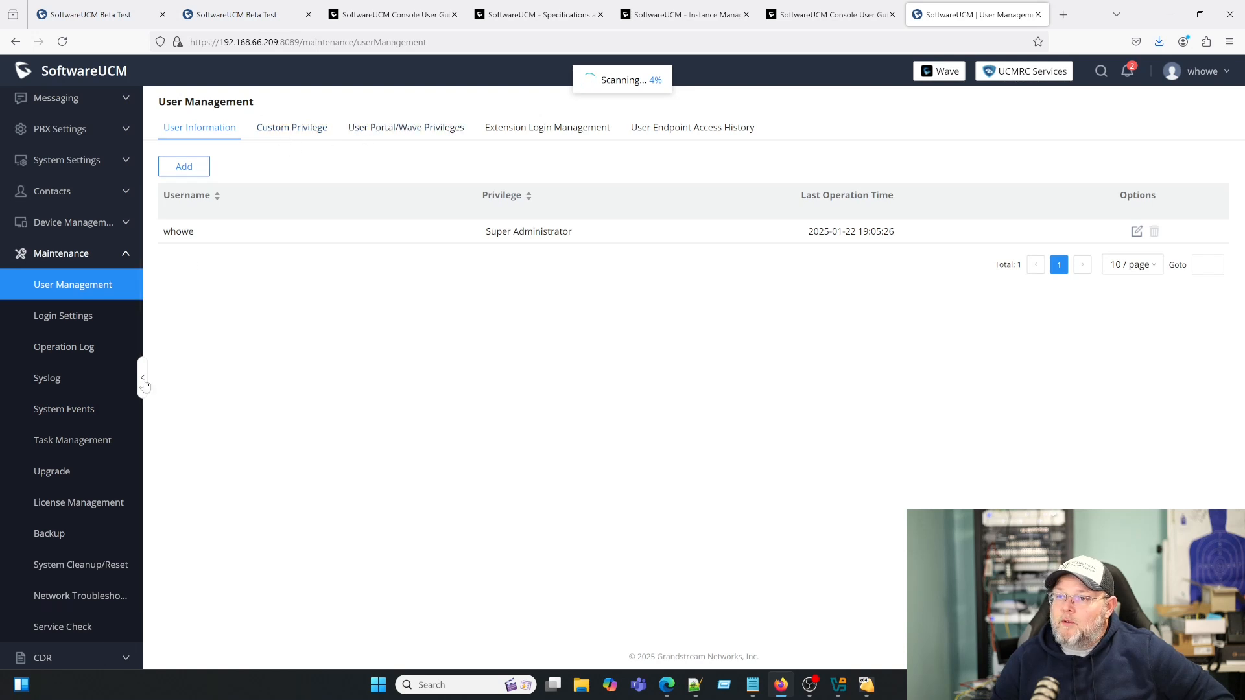
scroll(80, 450, "down", 1)
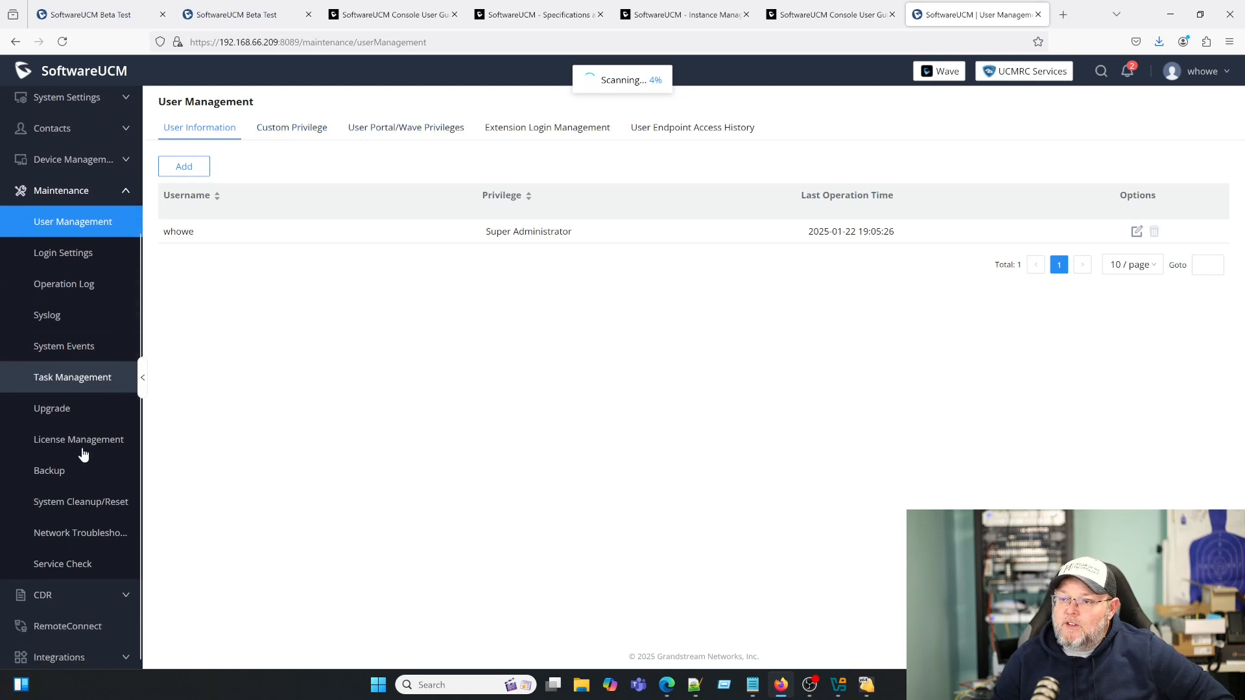
left_click(62, 406)
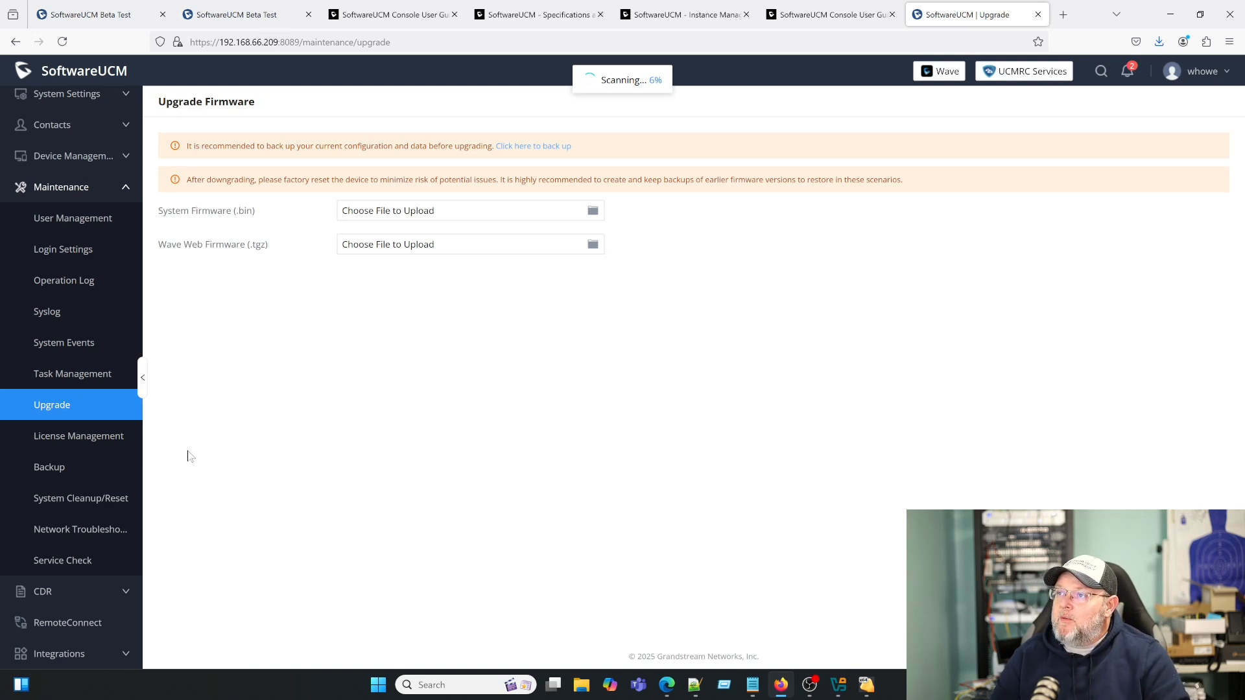
- Check License Management and System Cleanup/Reset, then Network Troubleshooting's Ethernet Capture options
left_click(87, 446)
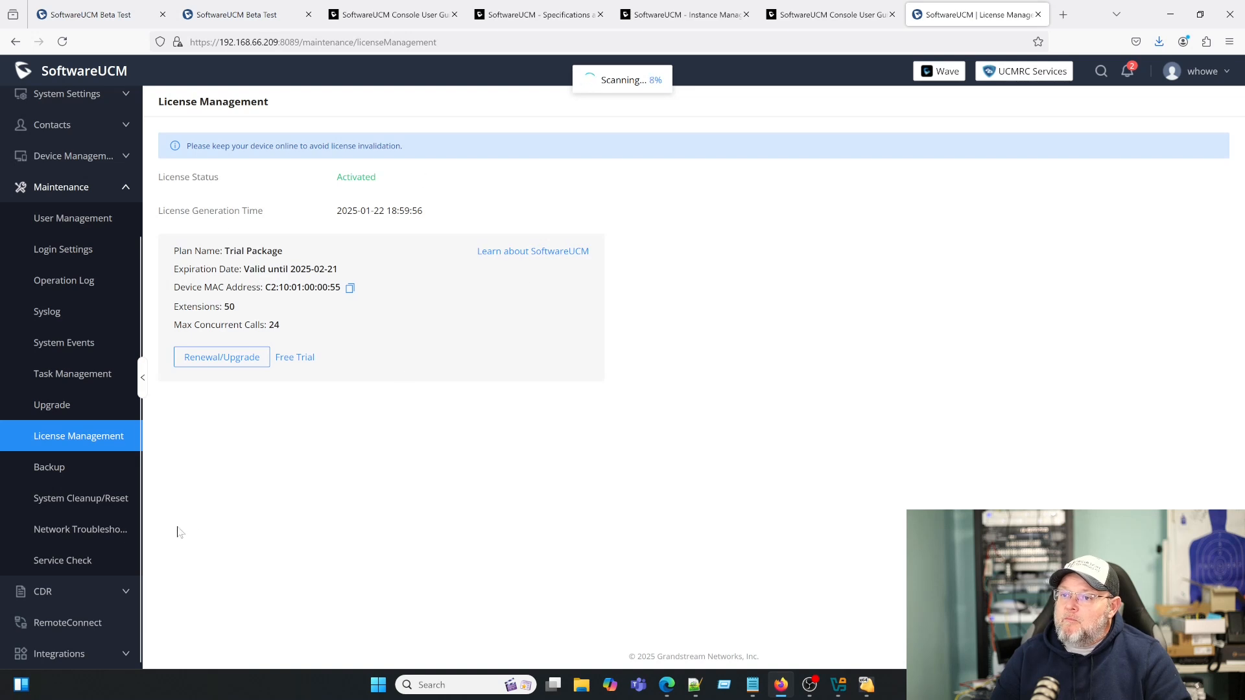
left_click(84, 505)
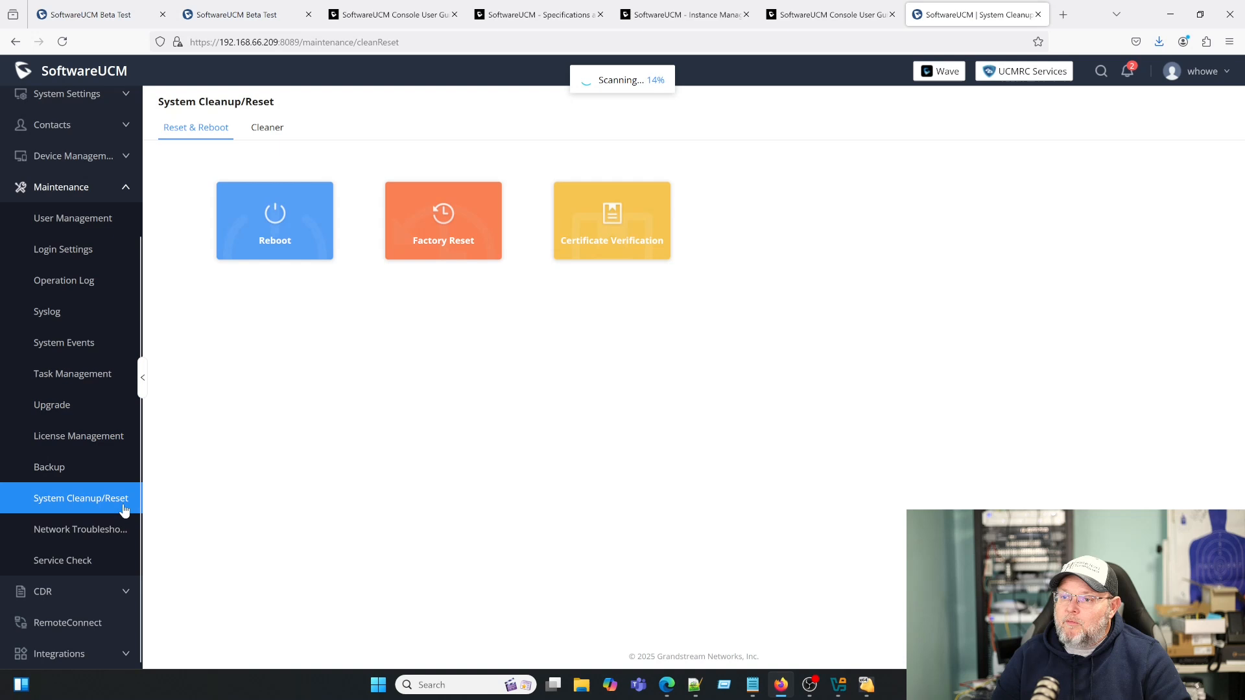
left_click(76, 538)
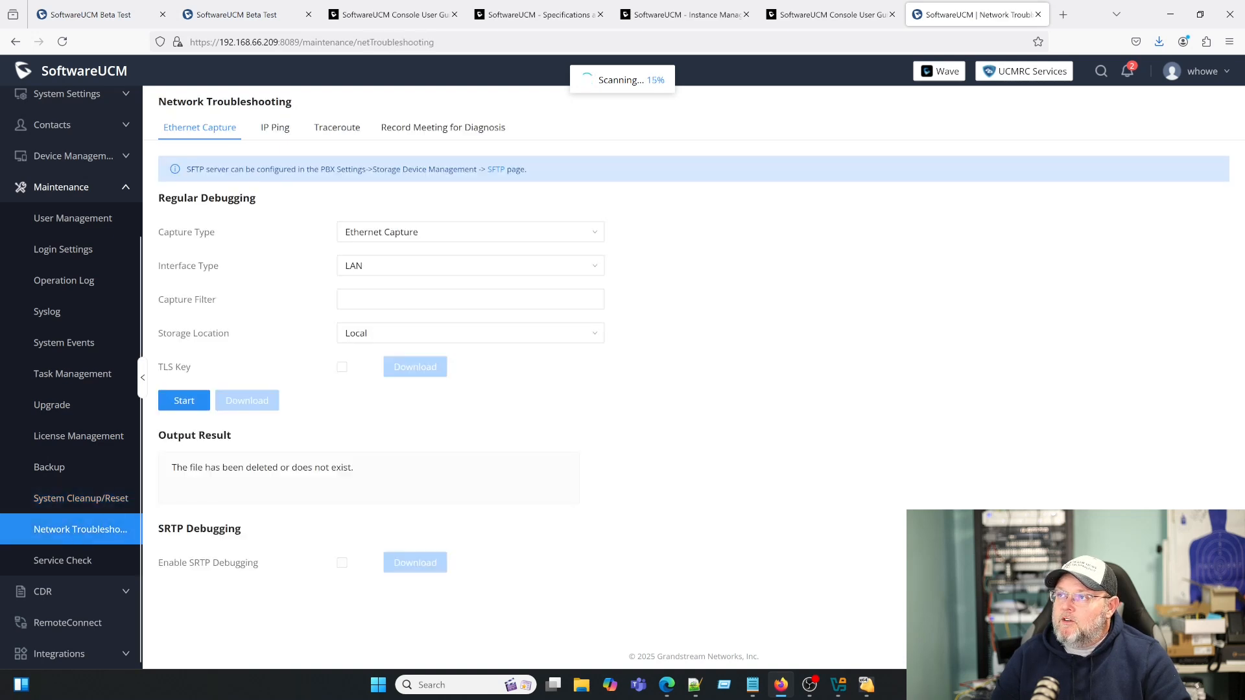
left_click(418, 133)
left_click(193, 138)
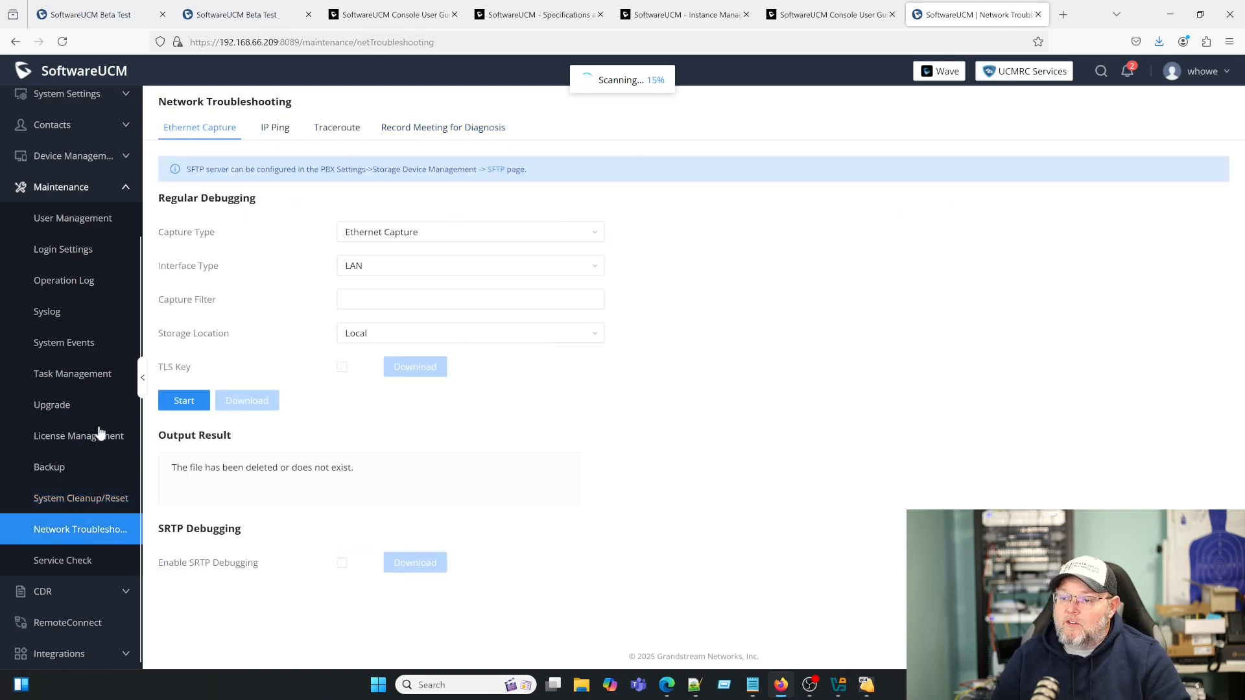
left_click(84, 592)
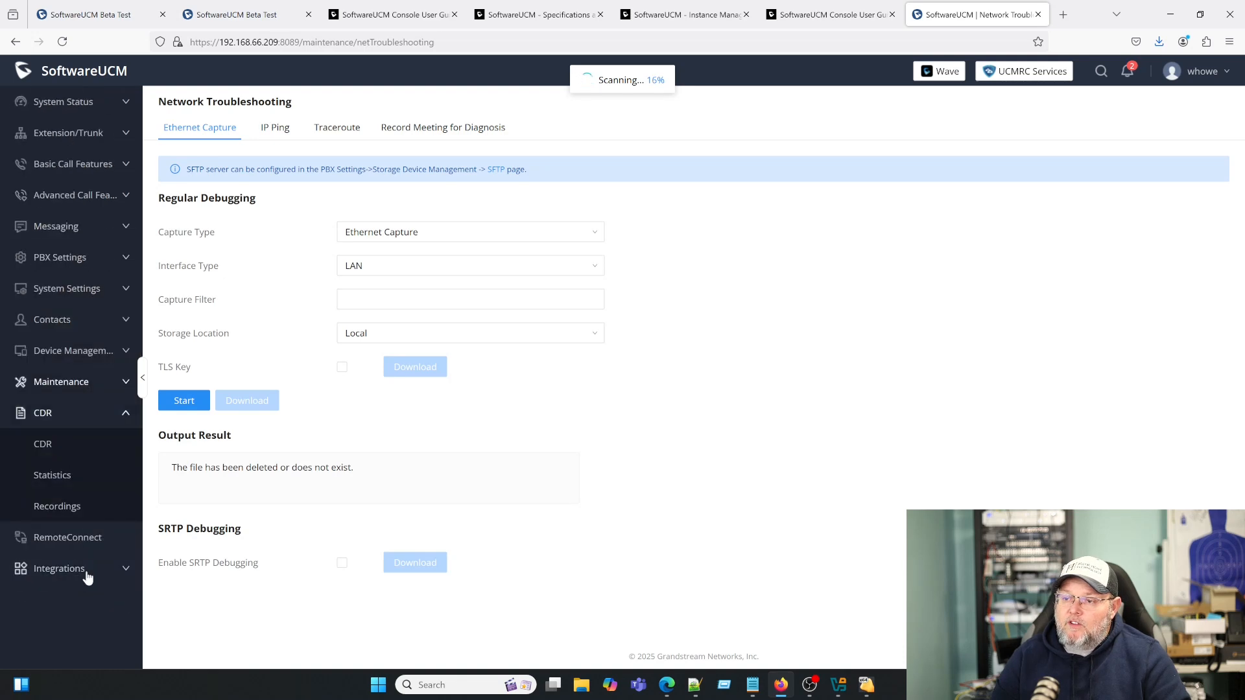
- Glance at RemoteConnect and Google Services, then return to the System Status Dashboard
left_click(75, 540)
left_click(74, 477)
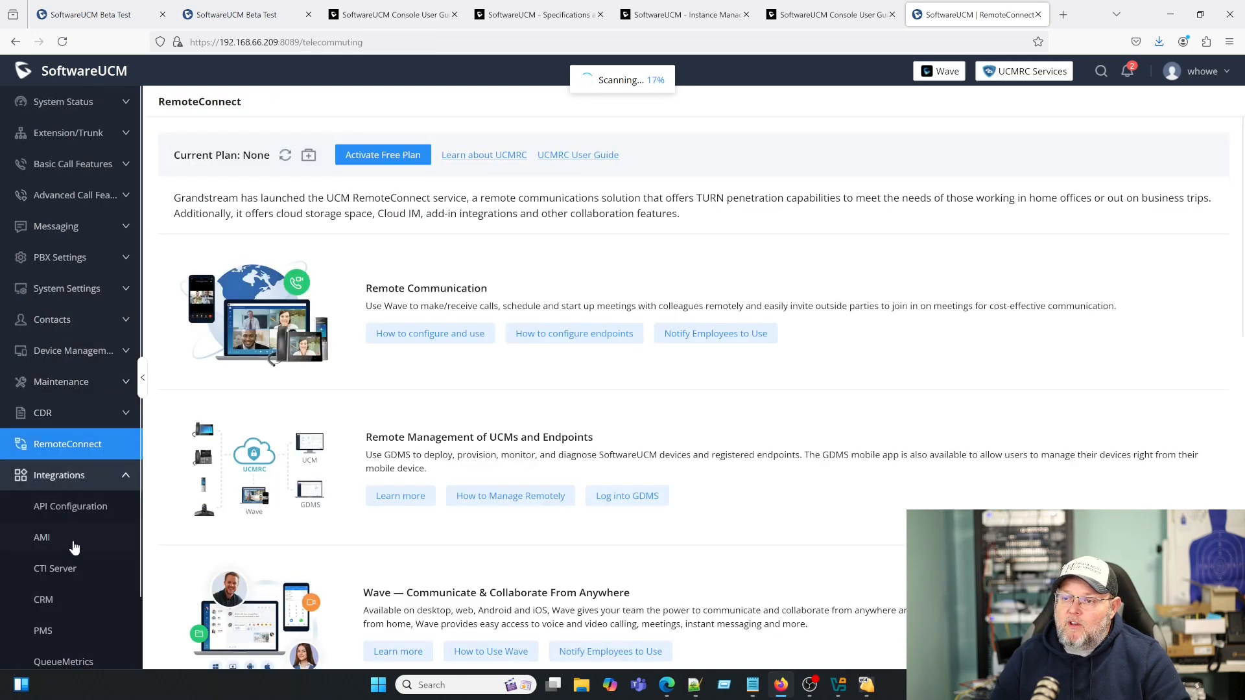
scroll(75, 538, "down", 1)
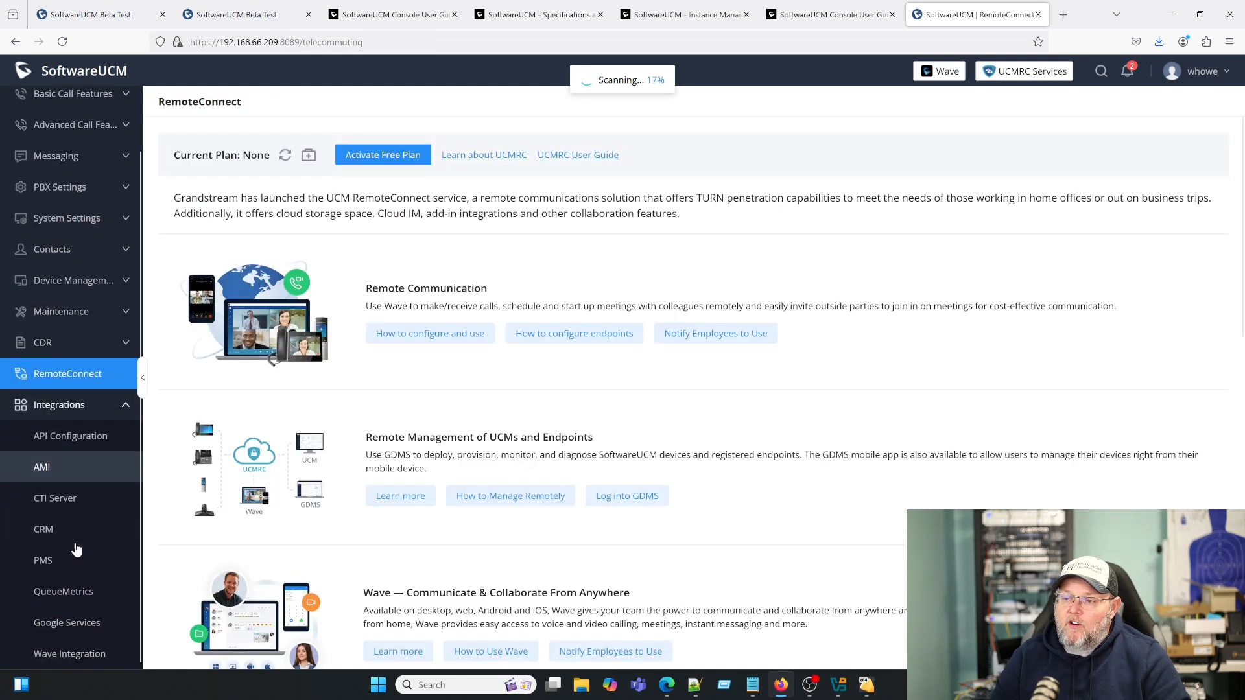
left_click(83, 619)
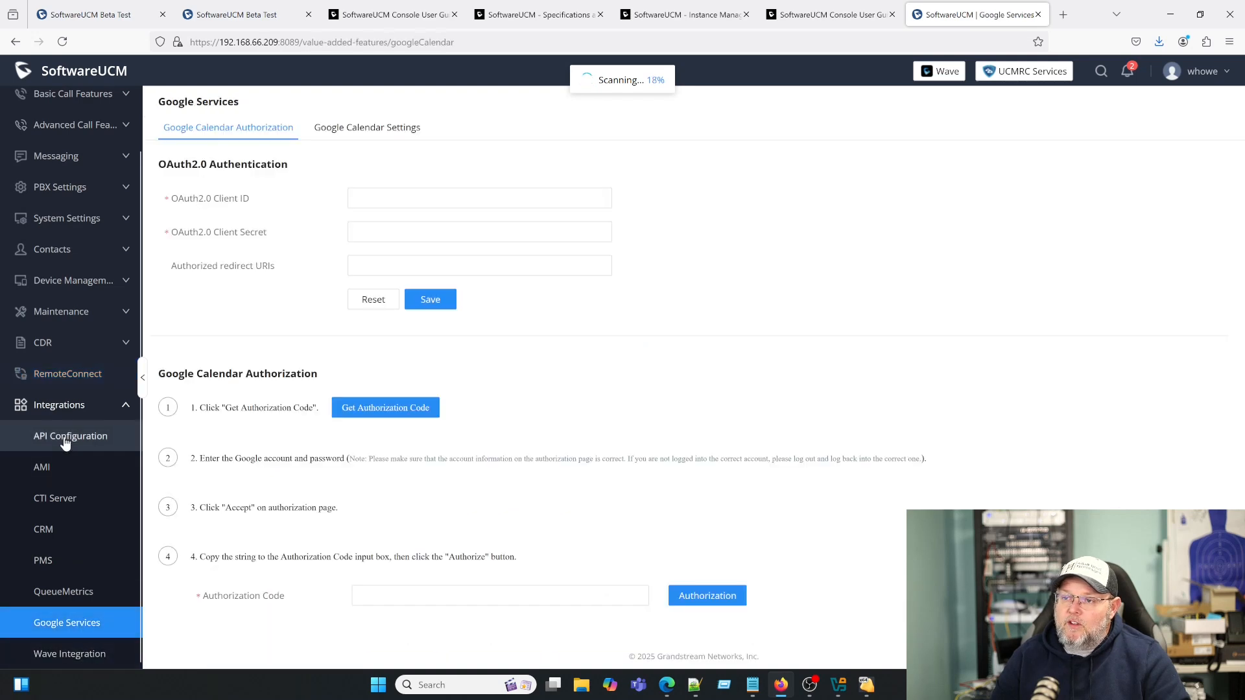
scroll(57, 500, "up", 1)
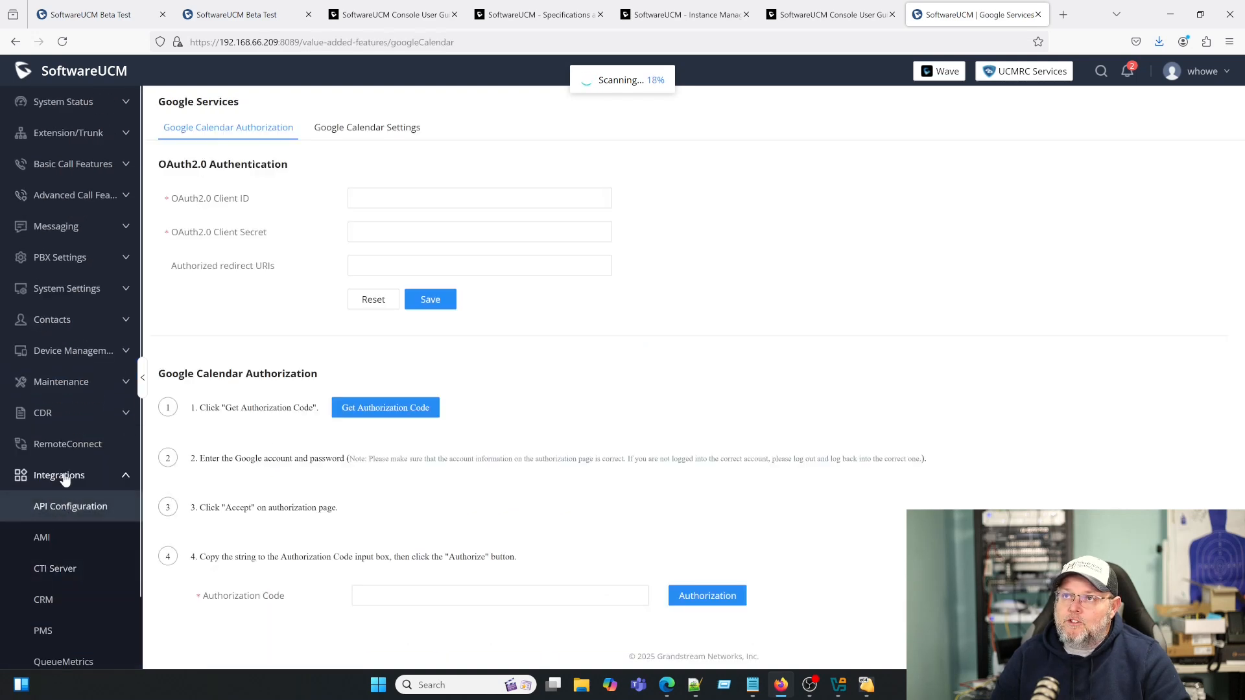
left_click(61, 103)
left_click(59, 132)
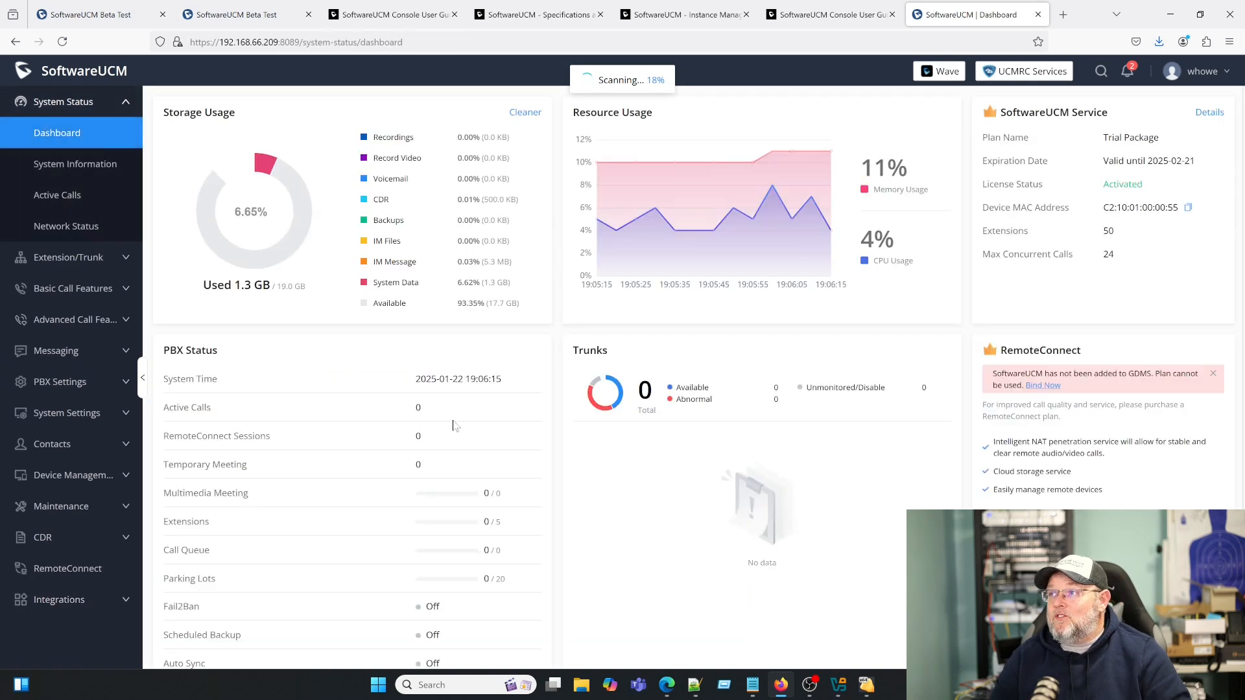